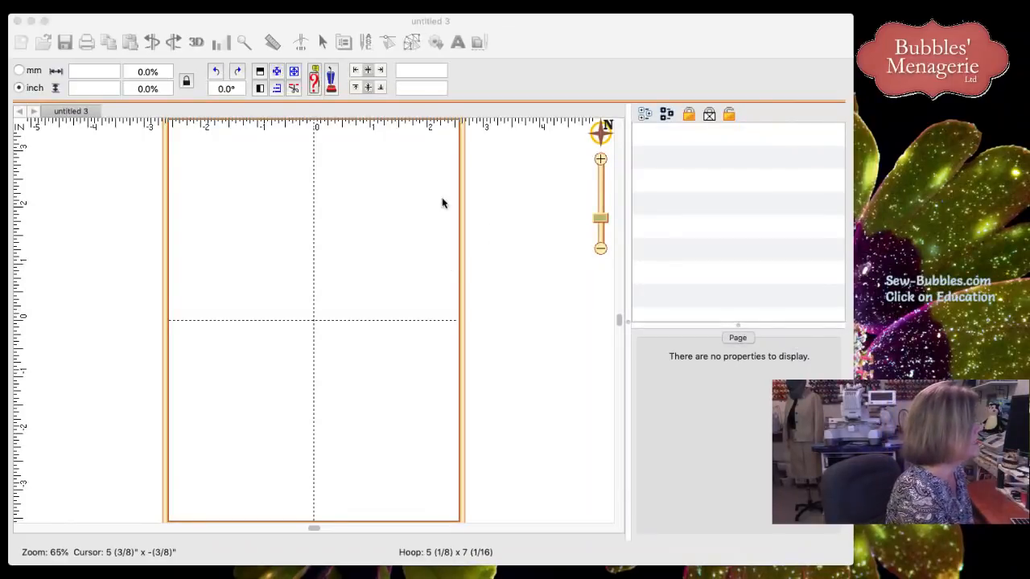
Open the embroidery file ACM zipper bag.be from the Object Pane folder
left_click(41, 45)
left_click(40, 45)
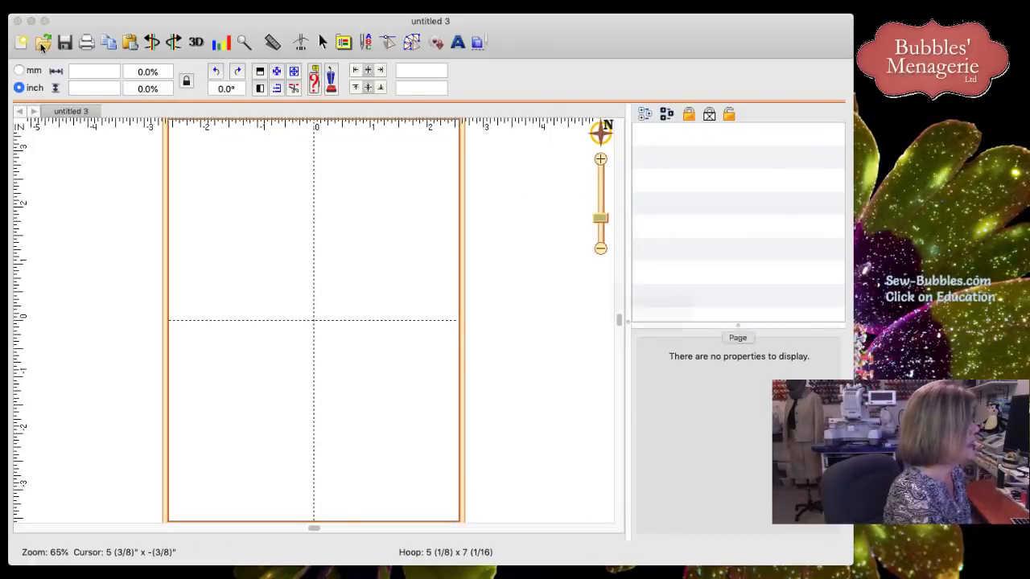
left_click(516, 143)
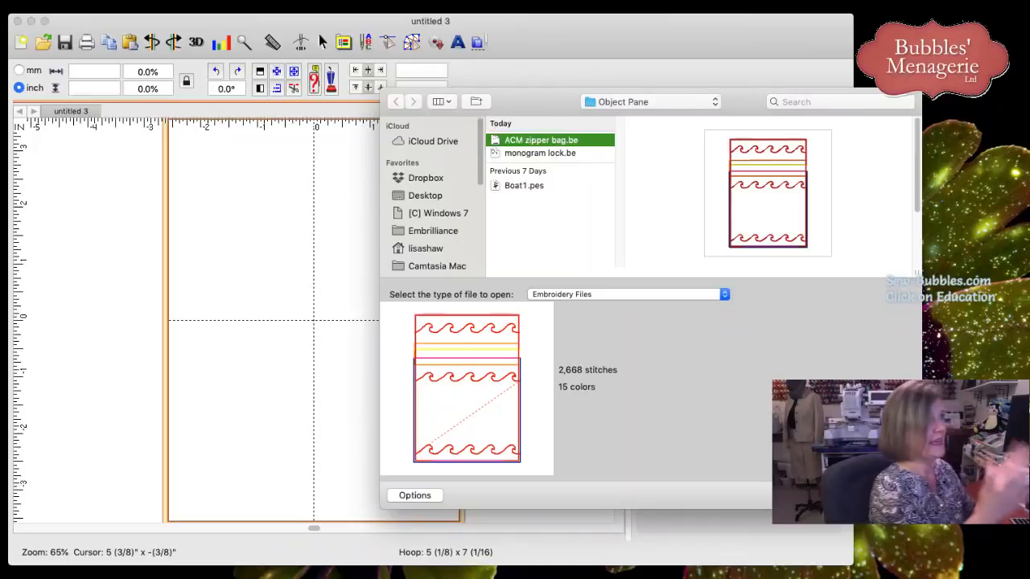
key("Return")
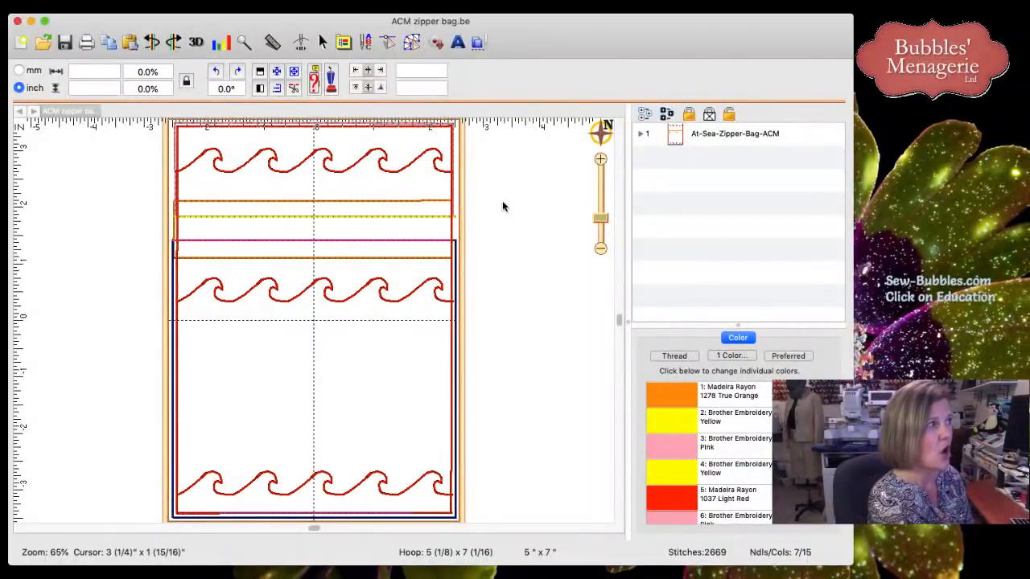
Expand the zipper bag design and examine its first five color steps one by one, from True Orange to Light Red
left_click(641, 135)
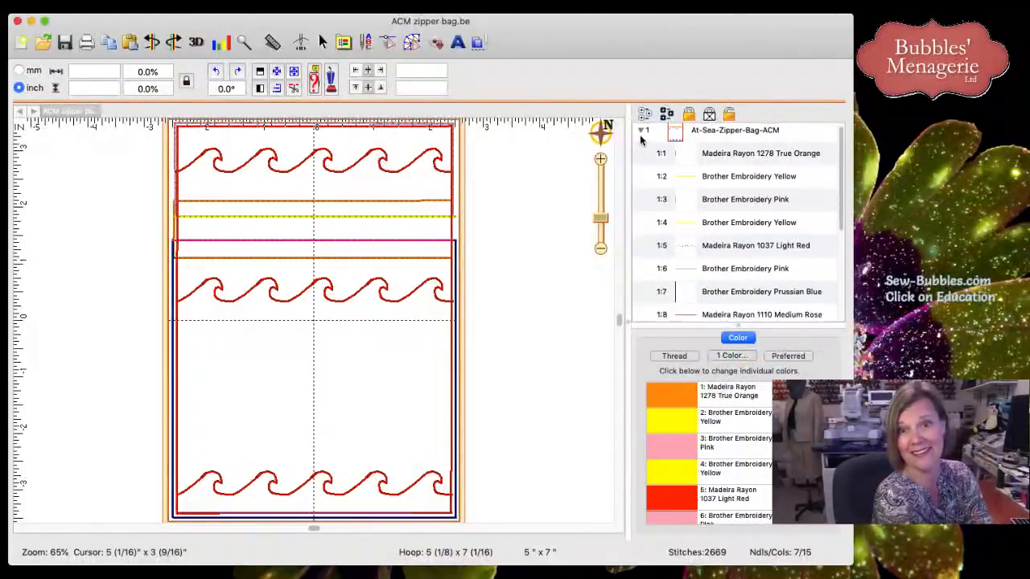
left_click(689, 156)
left_click(704, 185)
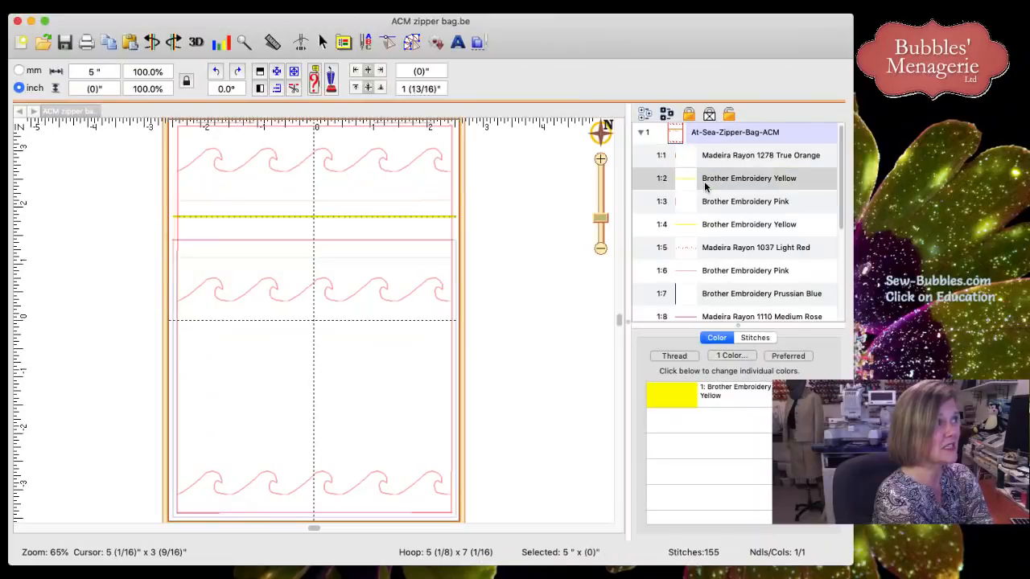
left_click(708, 203)
left_click(711, 225)
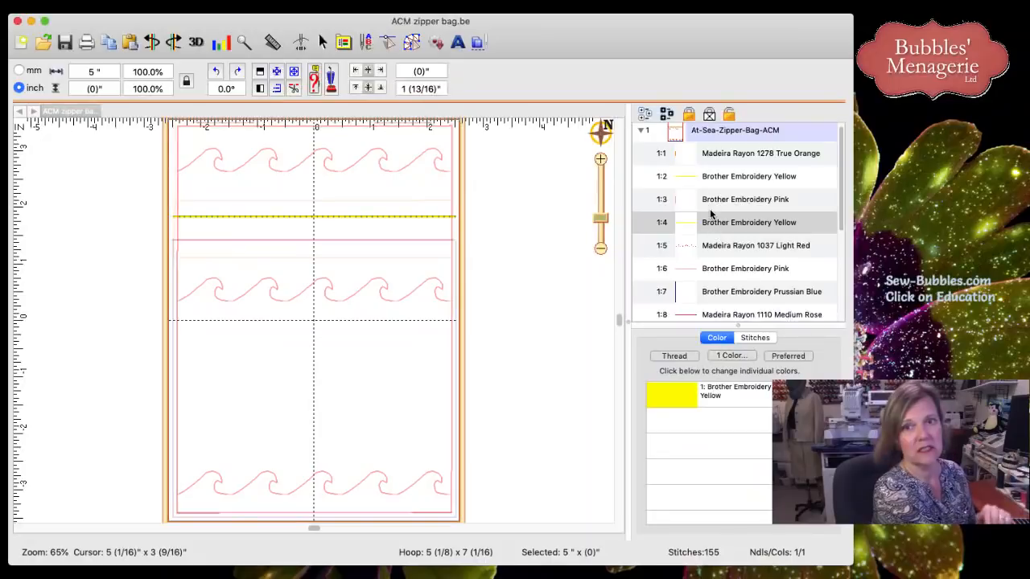
left_click(696, 160)
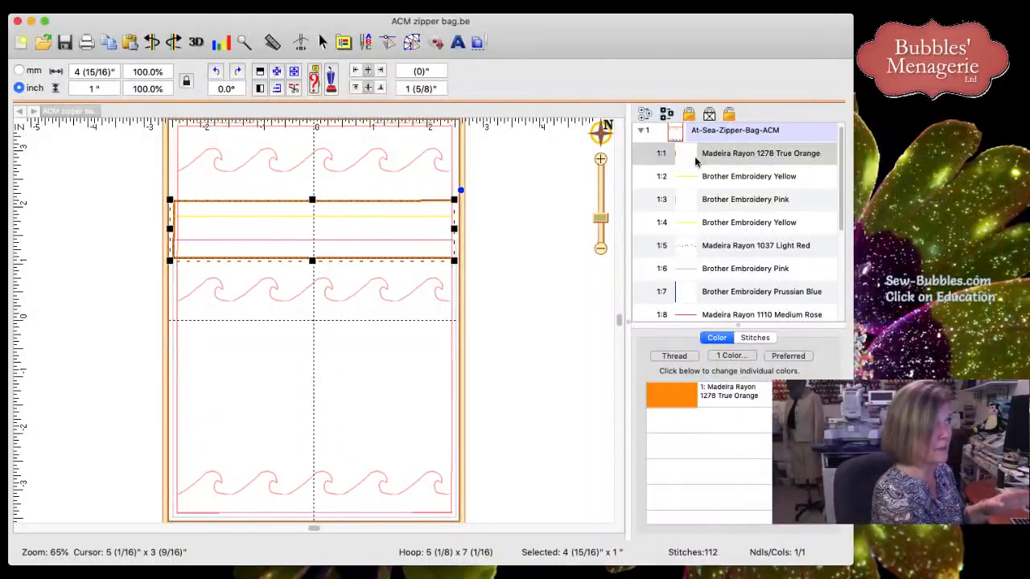
left_click(700, 176)
left_click(705, 203)
left_click(701, 224)
left_click(711, 249)
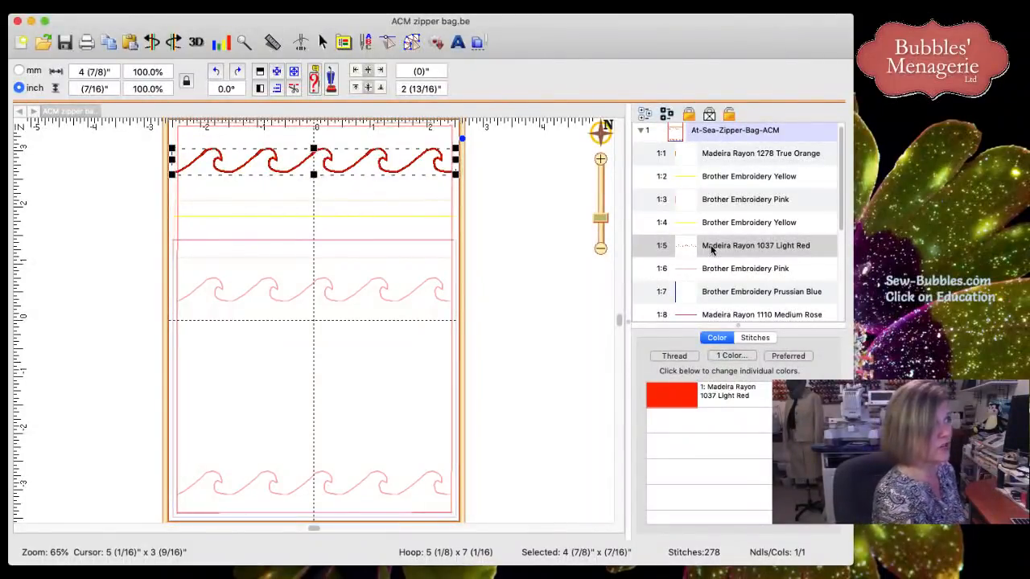
Examine the zipper bag's color steps 9 and 10 to find where decorative stitching ends, and collapse the design
left_click_drag(837, 213, 835, 263)
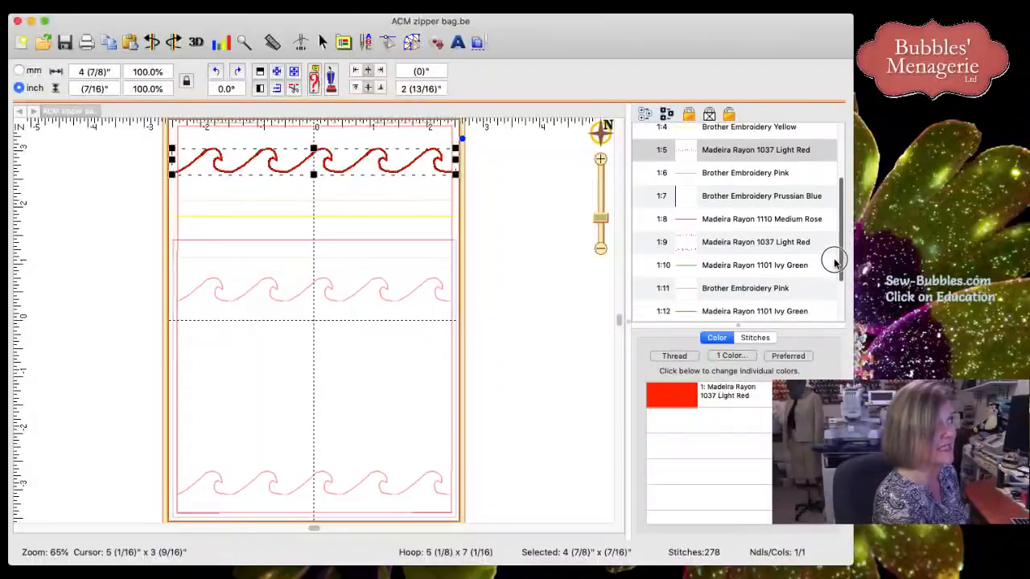
left_click(736, 246)
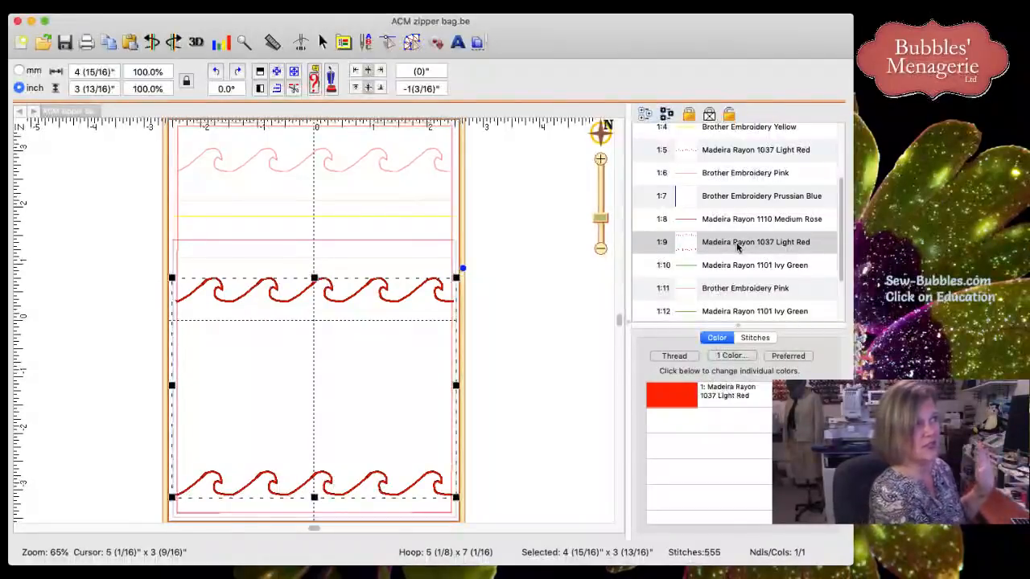
scroll(737, 258, "up", 1)
left_click(740, 287)
scroll(740, 288, "down", 1)
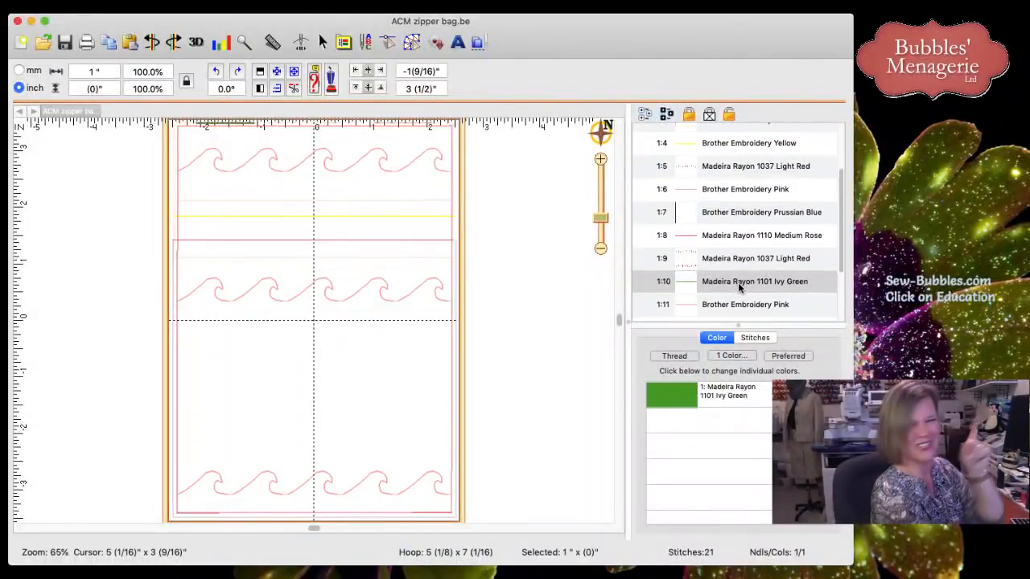
scroll(738, 288, "up", 2)
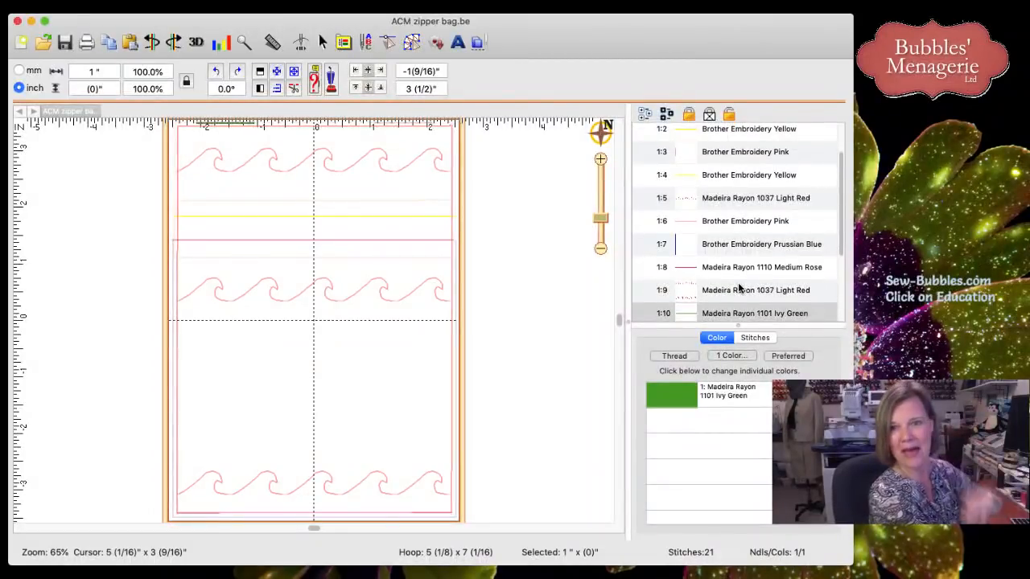
left_click(735, 290)
left_click(734, 290)
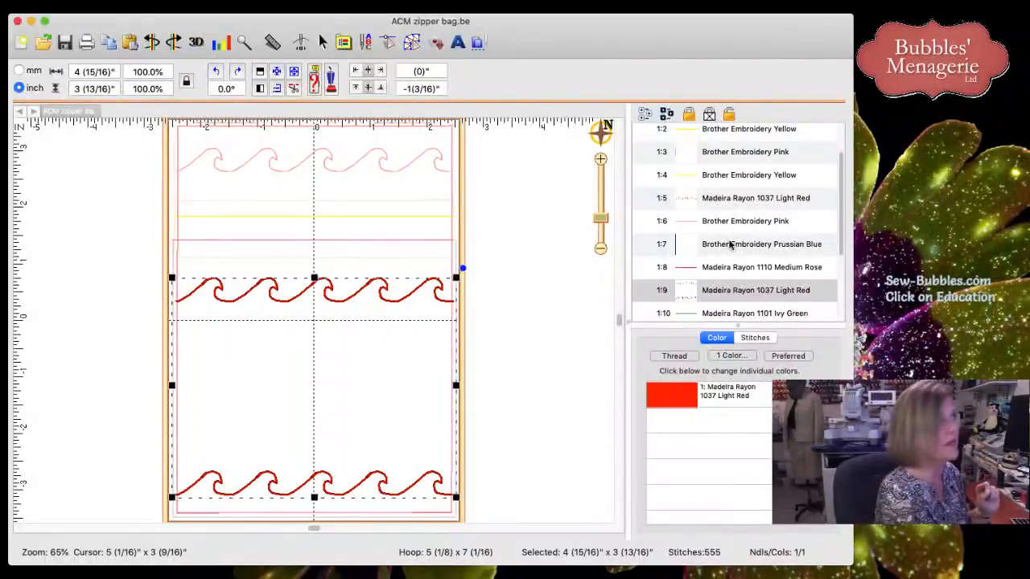
scroll(841, 174, "up", 1)
scroll(841, 174, "up", 2)
left_click(640, 135)
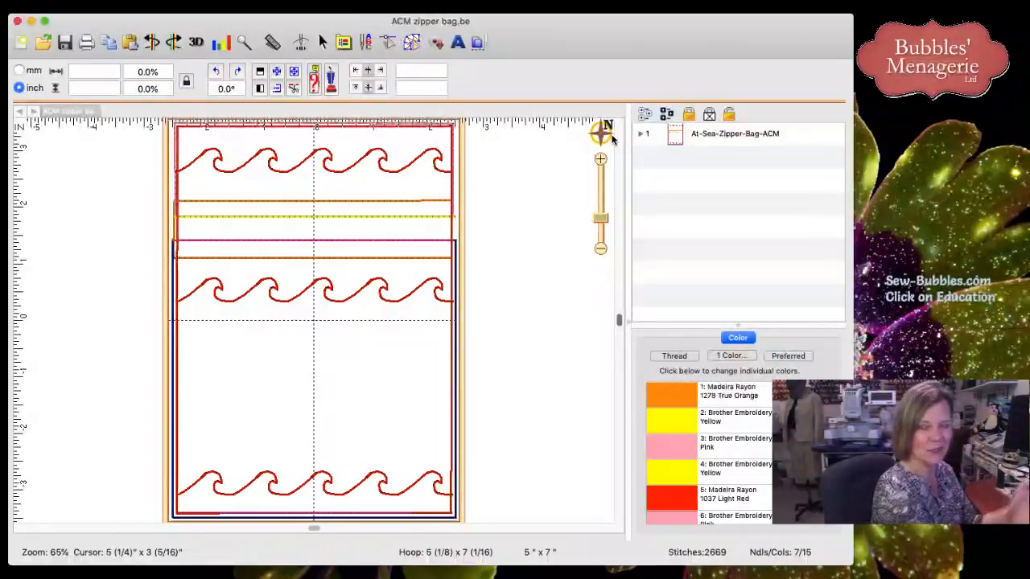
Merge Boat1.pes from the Object Pane folder and move the boat about 1 3/16 inches left of and 1 3/8 inches below the hoop center
left_click(479, 43)
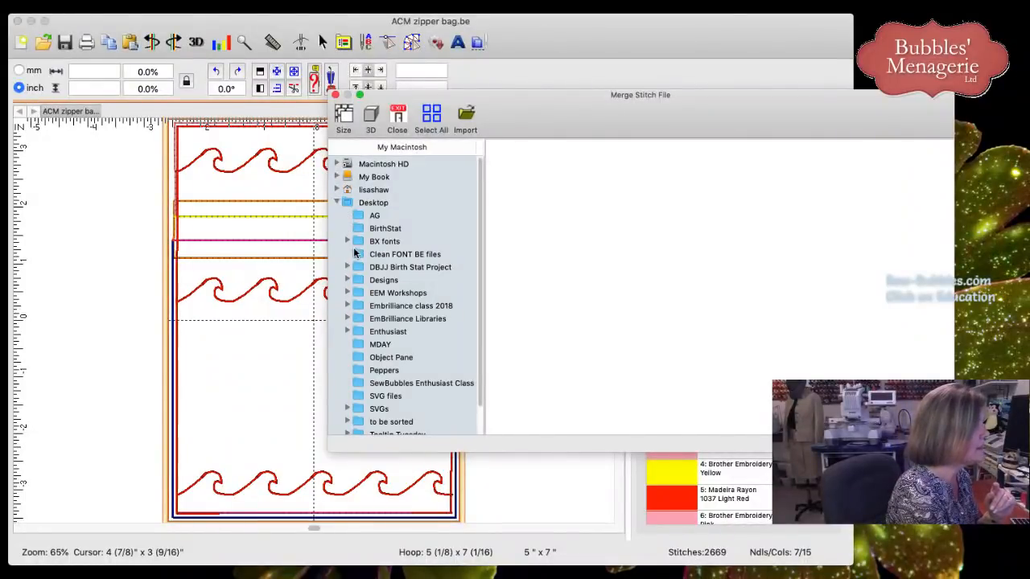
left_click(358, 360)
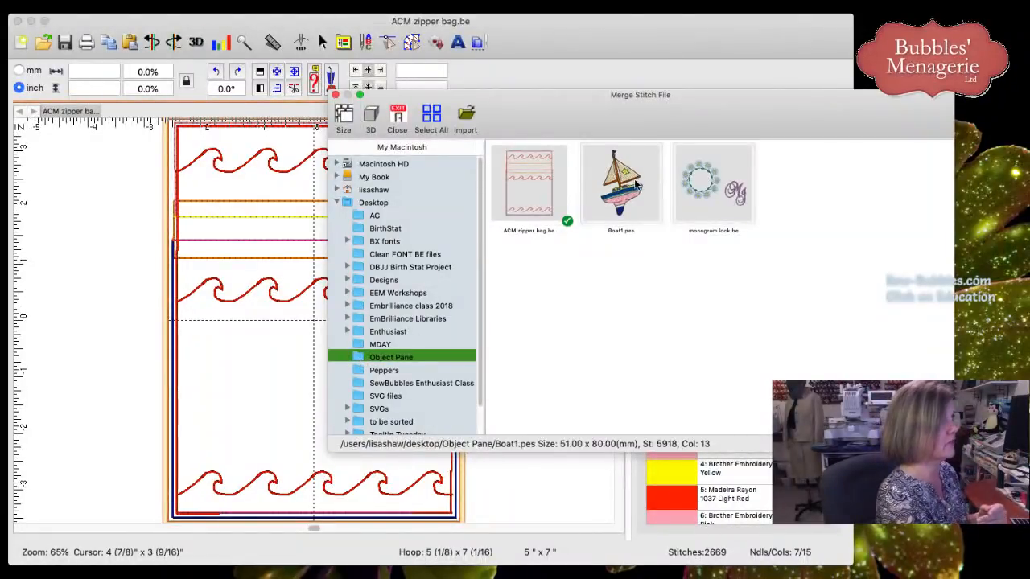
left_click(626, 186)
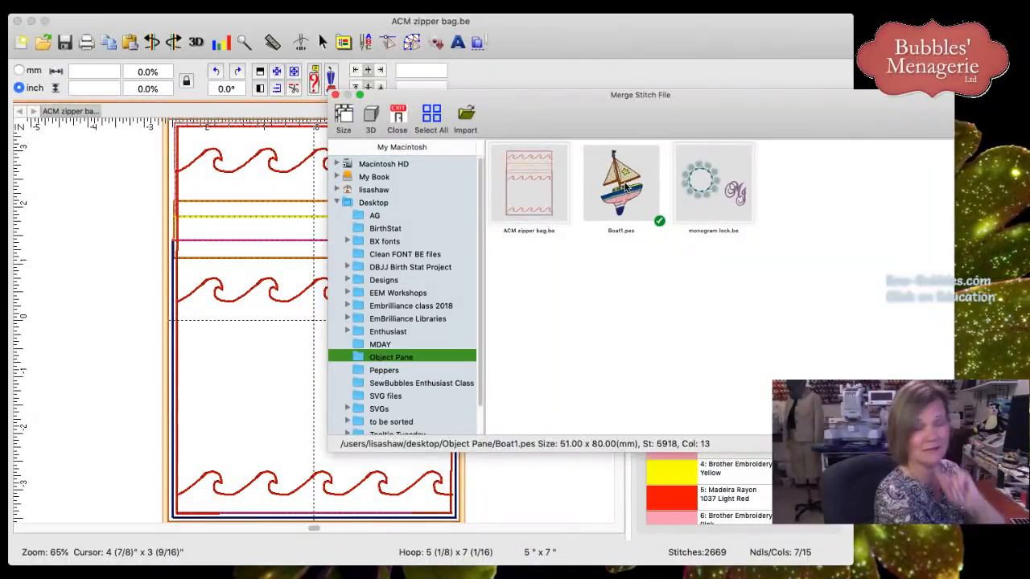
left_click(463, 127)
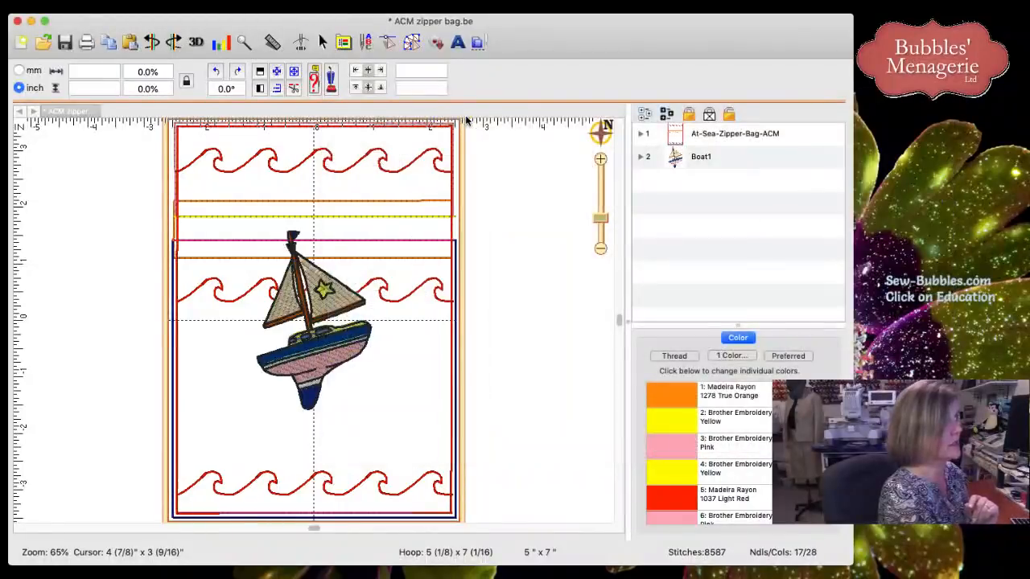
left_click(320, 351)
left_click_drag(319, 351, 258, 427)
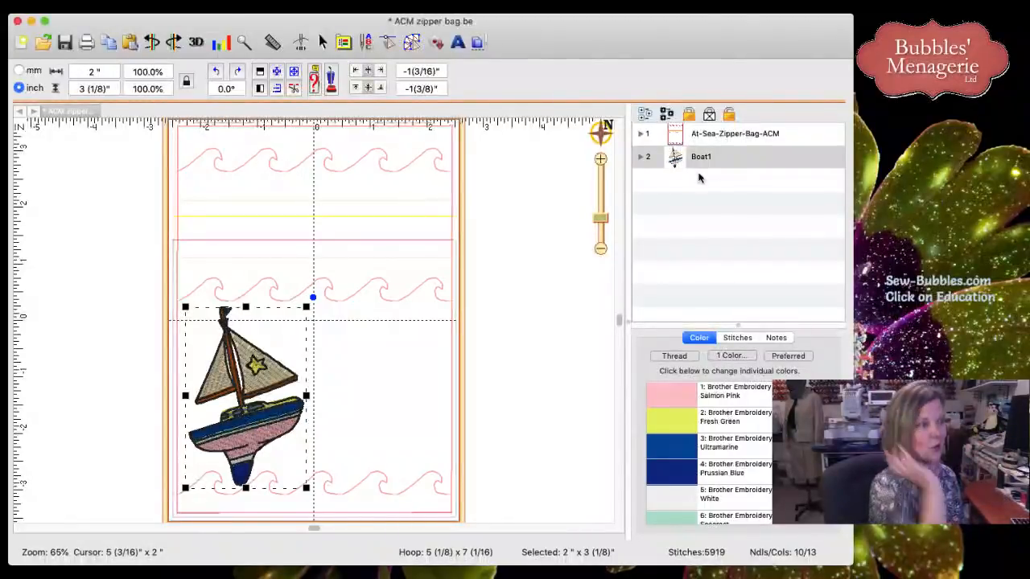
Move Boat1 in the stitching order to between the zipper bag's Light Red step 9 and Ivy Green step 10, and deselect it
left_click(641, 134)
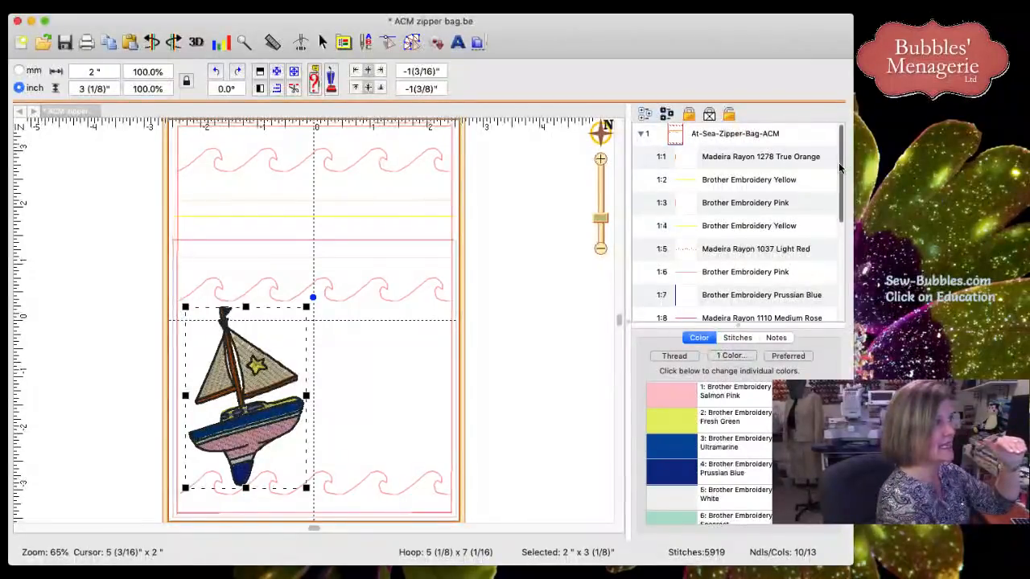
left_click_drag(839, 167, 830, 296)
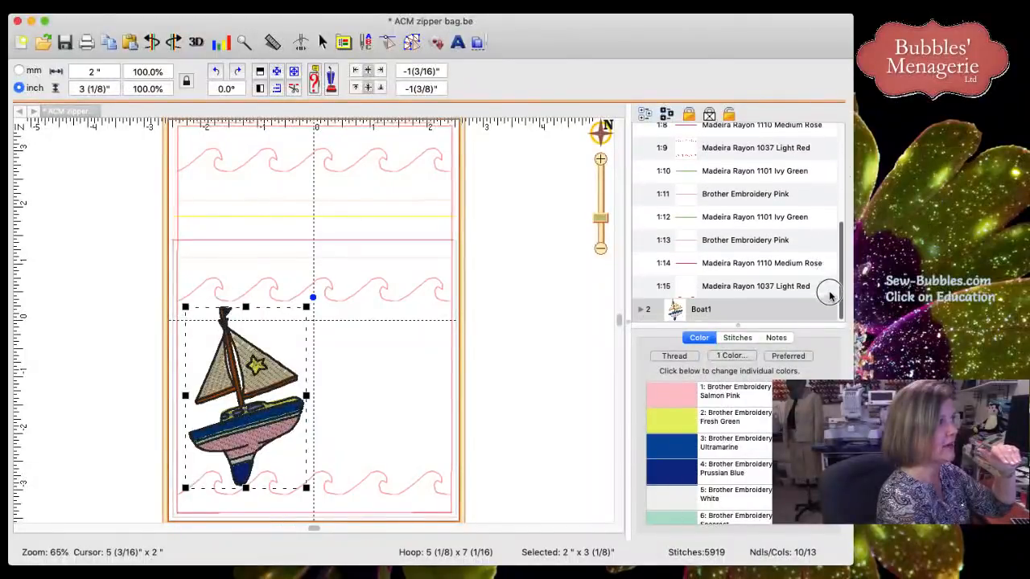
left_click(672, 312)
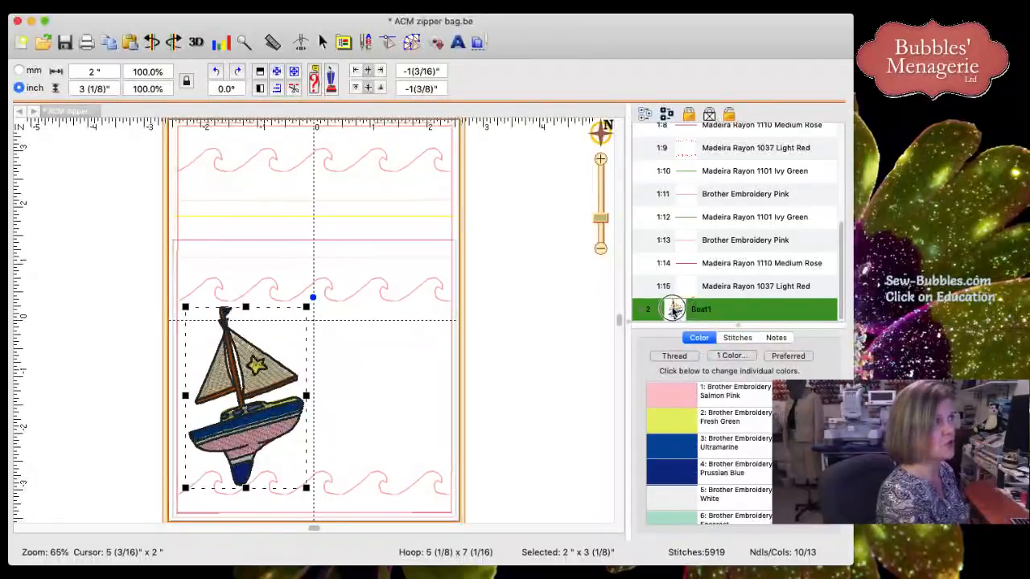
left_click_drag(672, 312, 674, 277)
left_click_drag(300, 205, 300, 155)
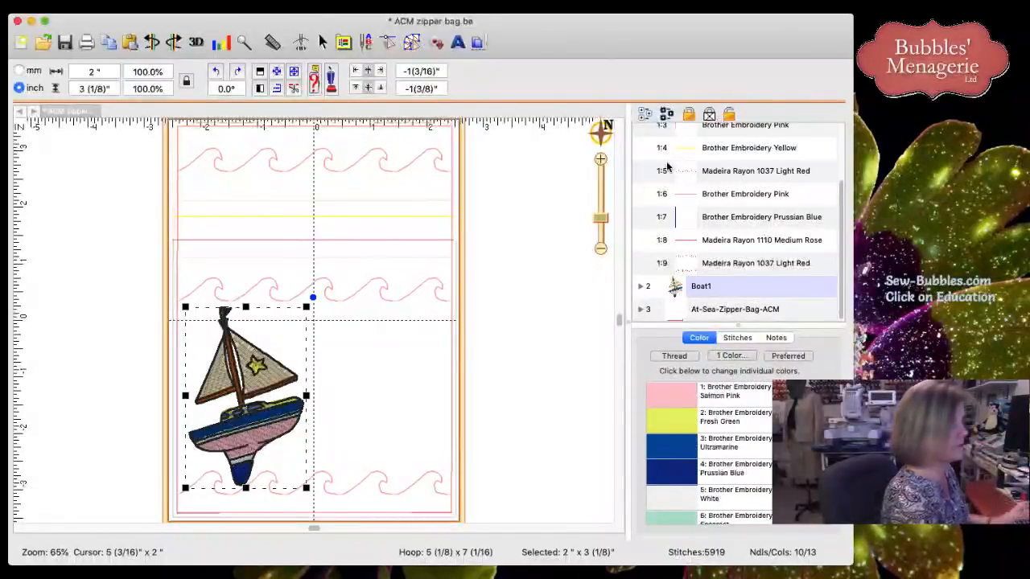
left_click(527, 275)
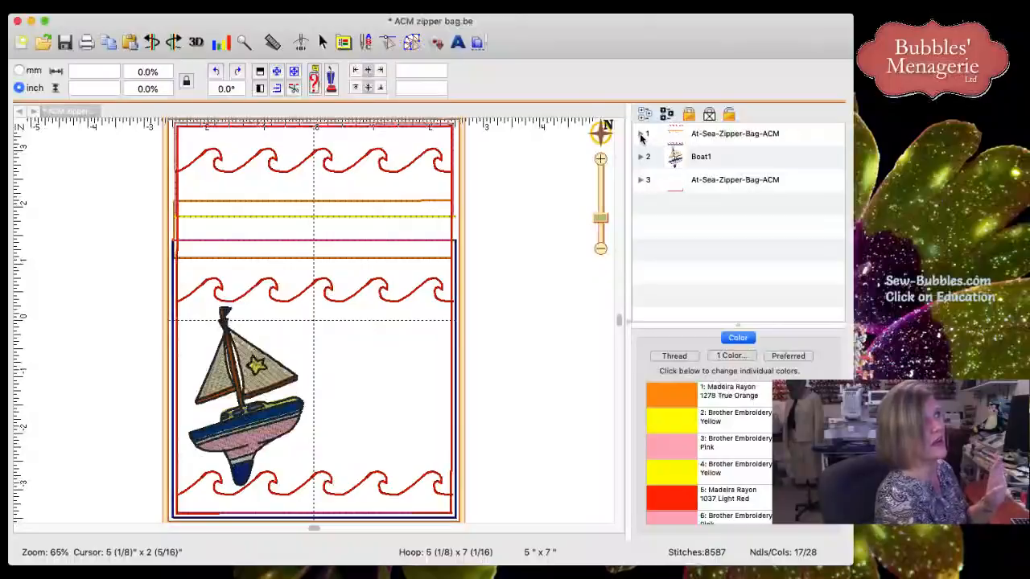
Examine the color steps in the two zipper bag sections before and after Boat1, and collapse both sections
left_click(641, 135)
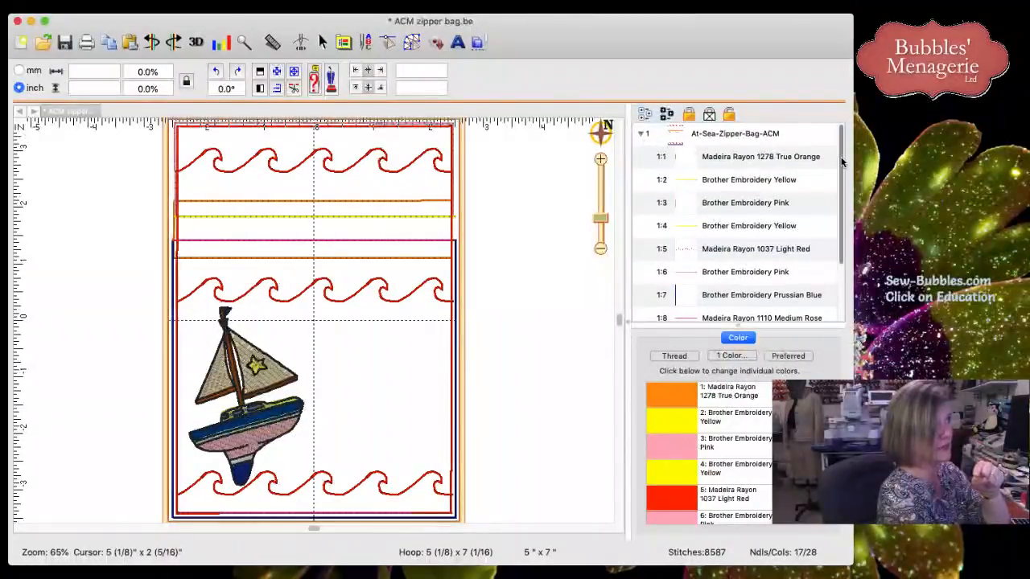
left_click_drag(841, 170, 840, 233)
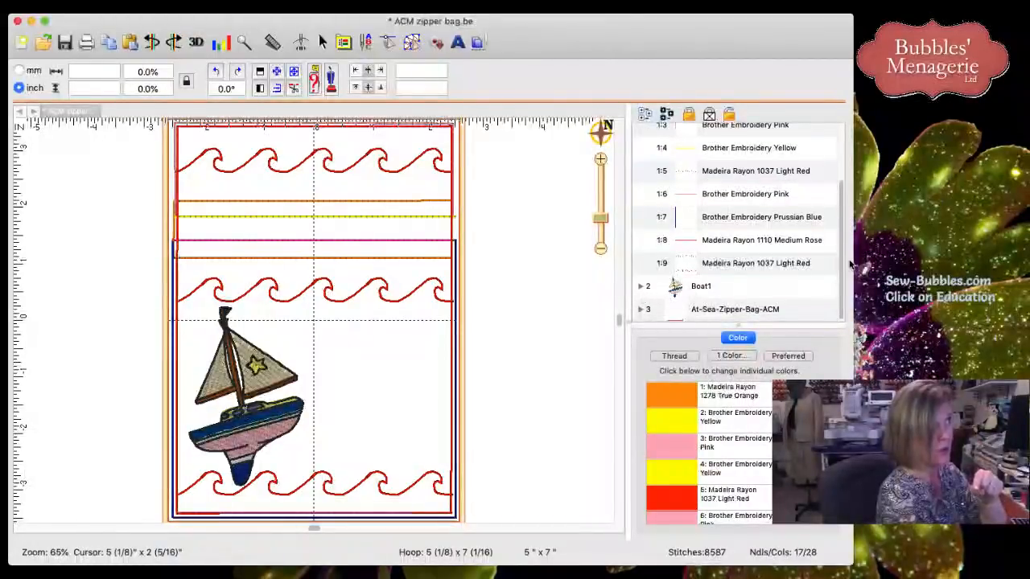
left_click(640, 309)
left_click_drag(839, 218, 841, 308)
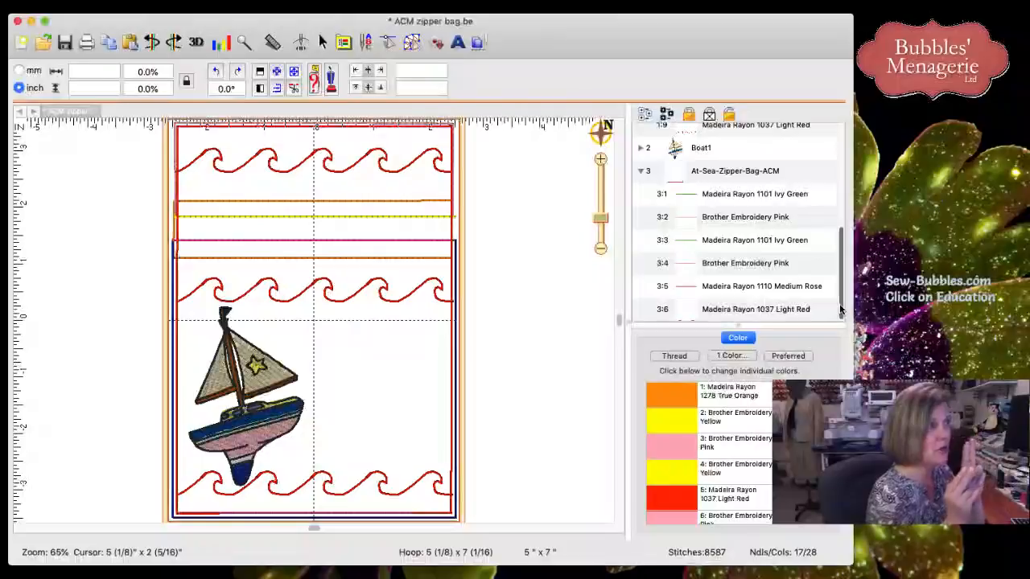
left_click(641, 170)
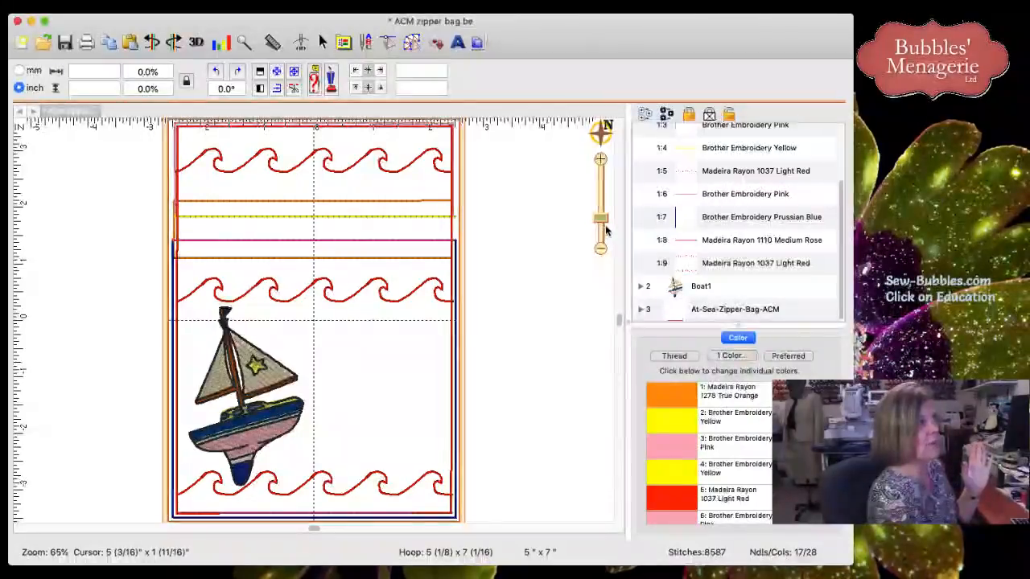
left_click_drag(605, 223, 601, 222)
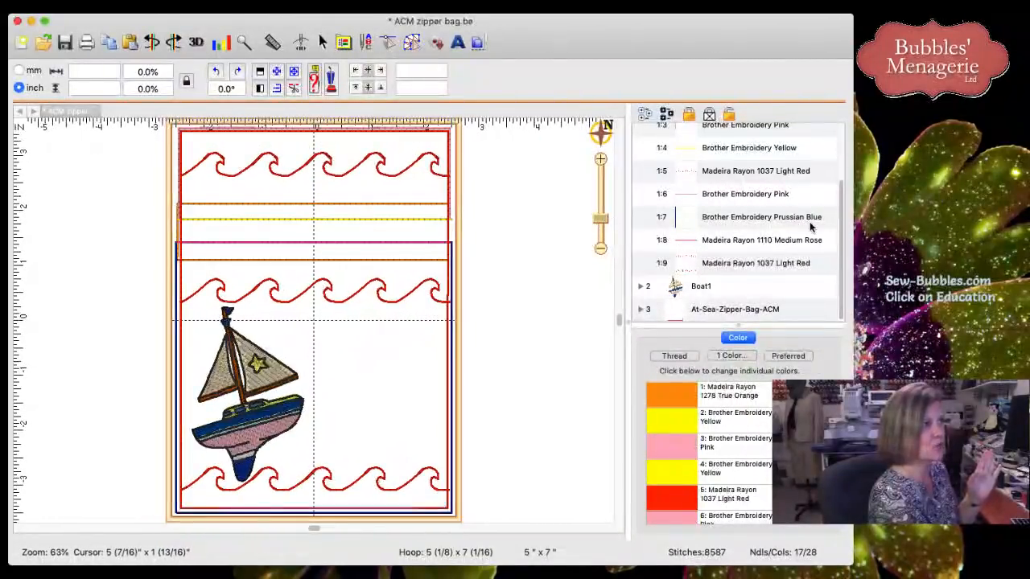
scroll(834, 172, "up", 3)
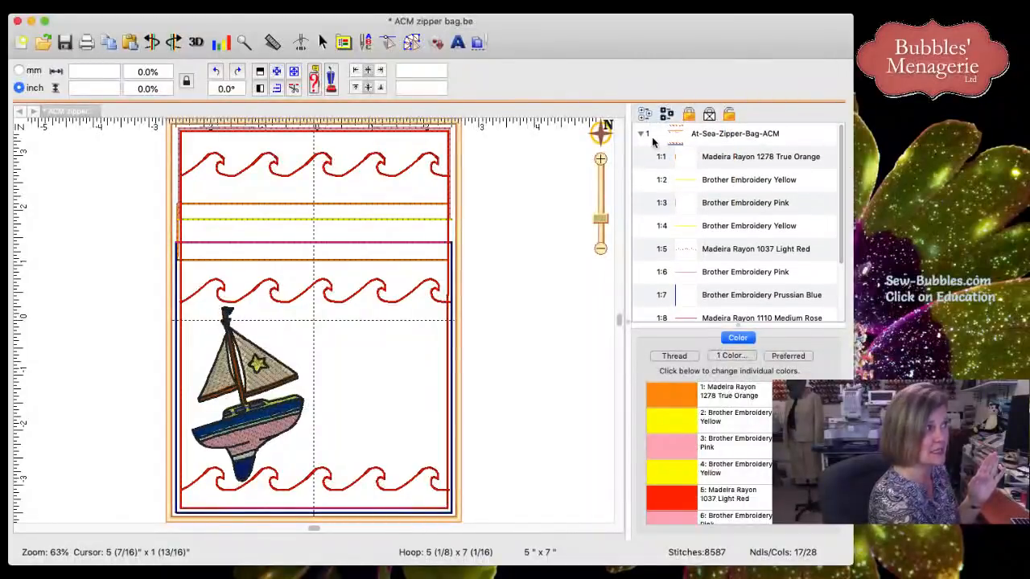
left_click(641, 134)
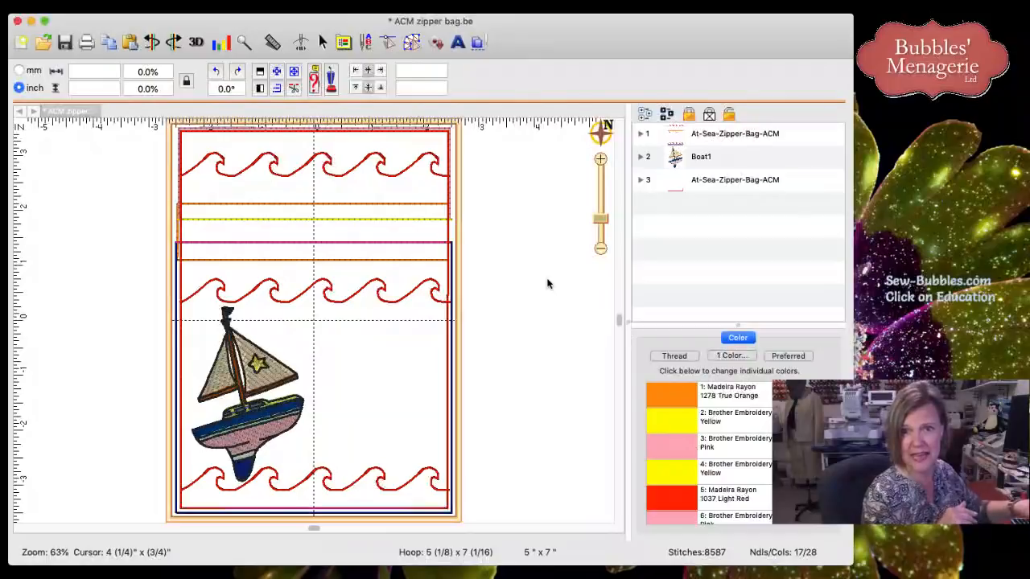
Turn off removing overlaps when saving stitch files in the When Saving preferences, and apply the change
scroll(546, 283, "down", 3)
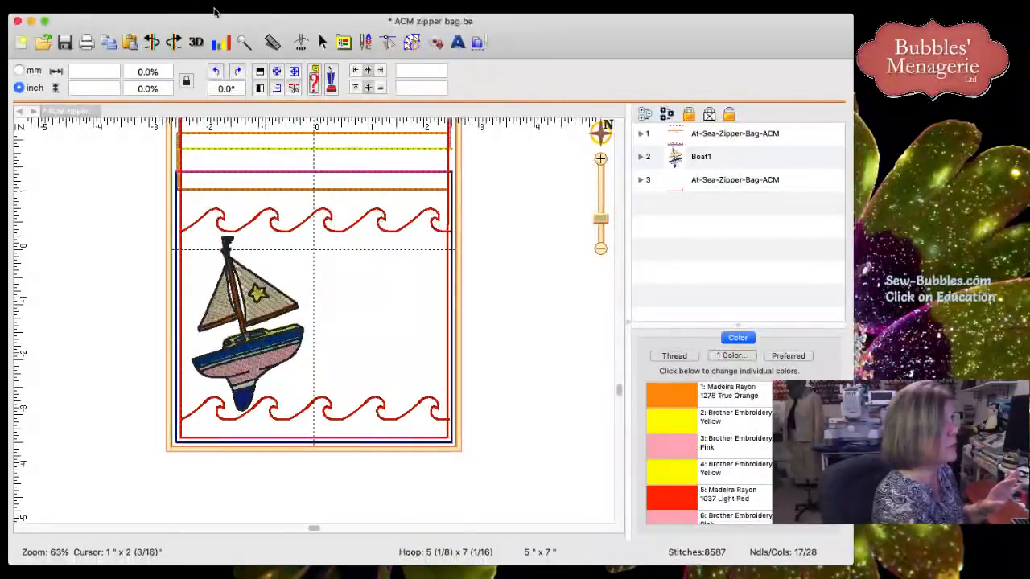
left_click(343, 44)
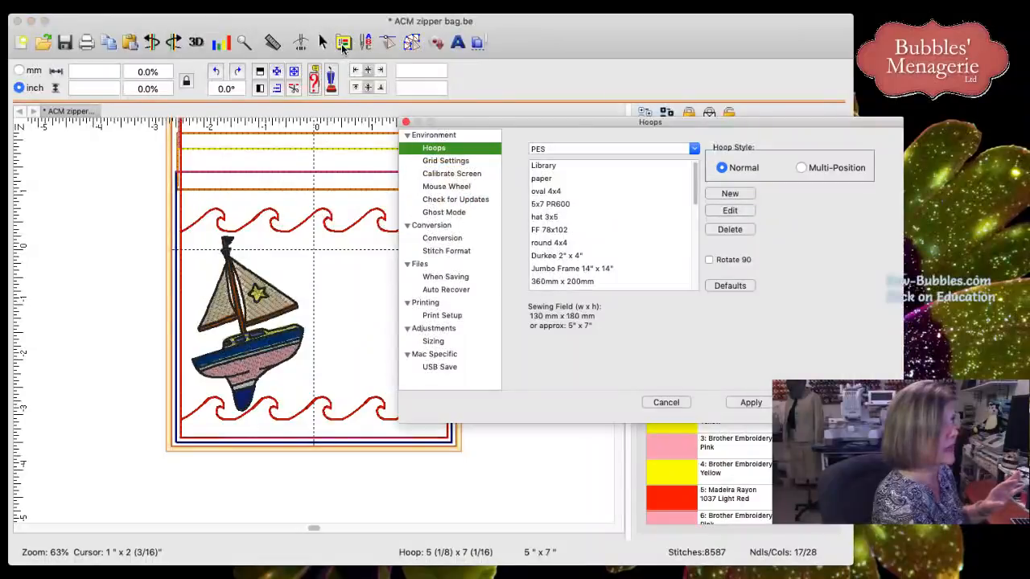
left_click(427, 278)
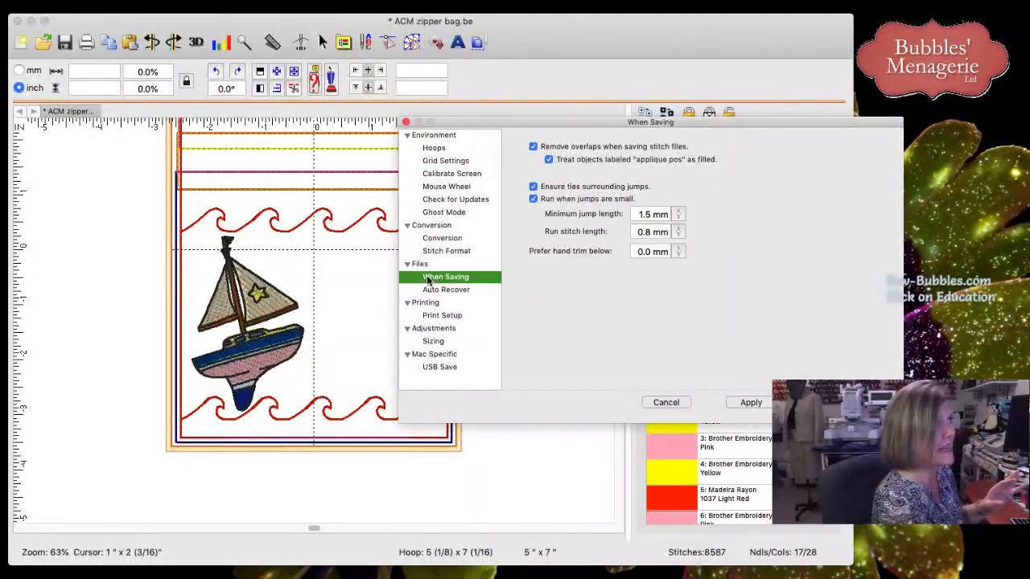
left_click(533, 147)
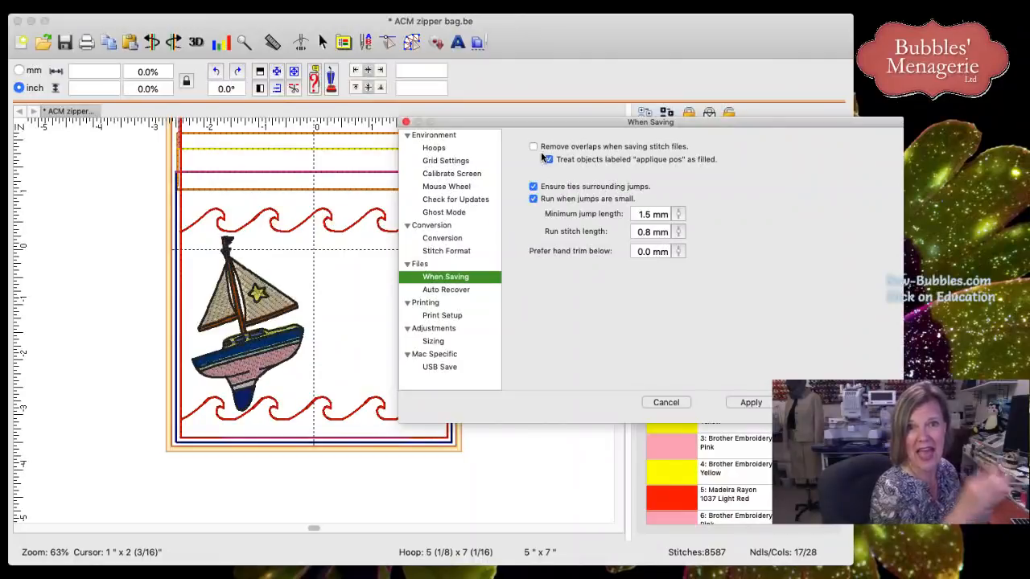
left_click(755, 402)
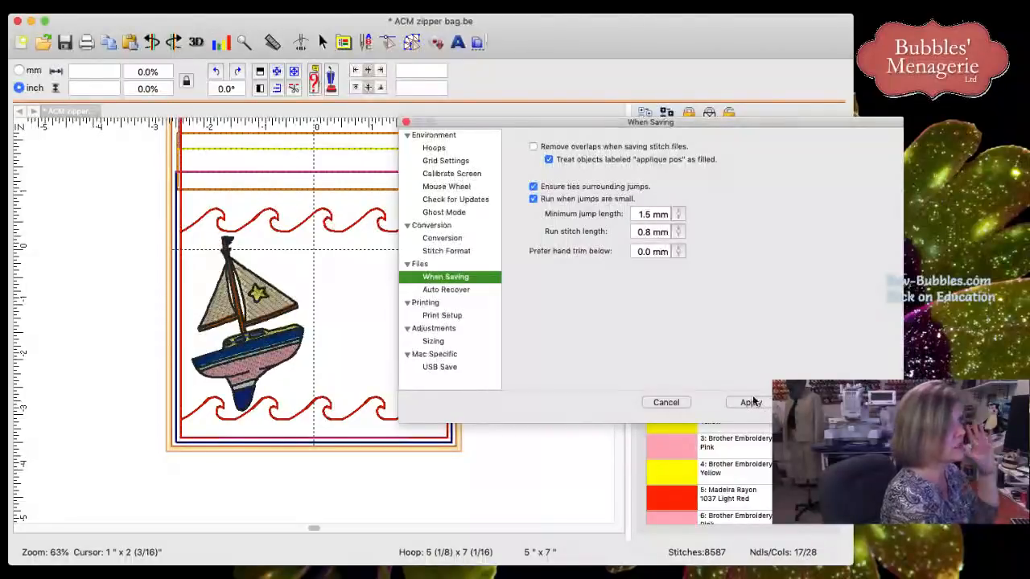
Examine the True Orange stitching, step 1 of the first zipper bag section, at closer range in the hoop
left_click(641, 134)
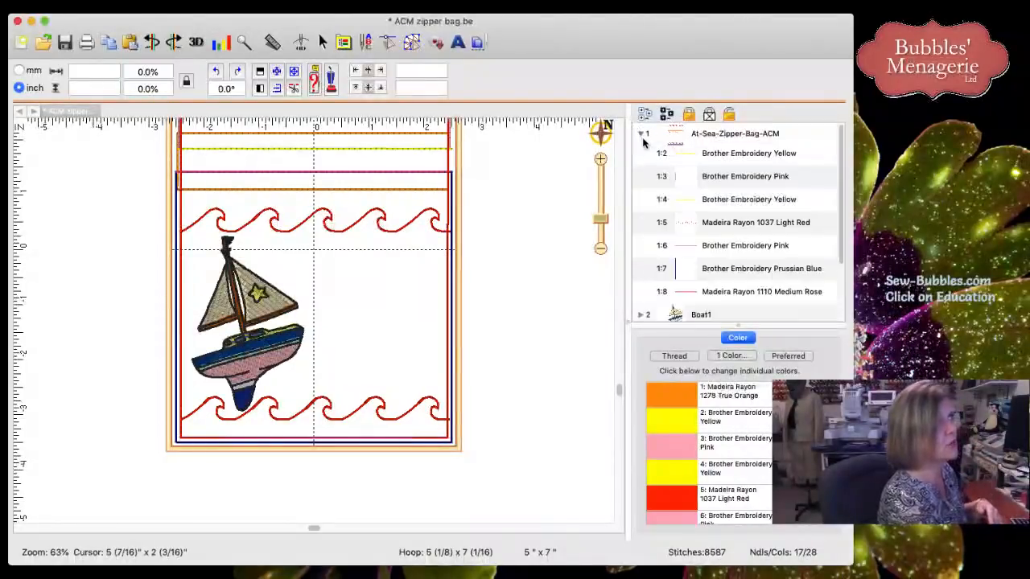
left_click(731, 157)
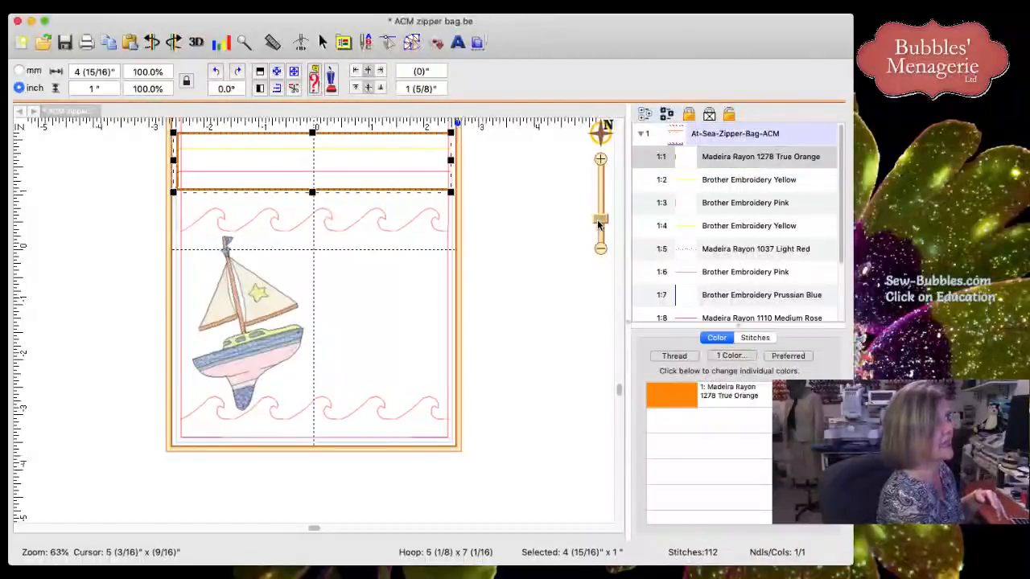
left_click_drag(599, 225, 598, 208)
left_click_drag(620, 392, 619, 226)
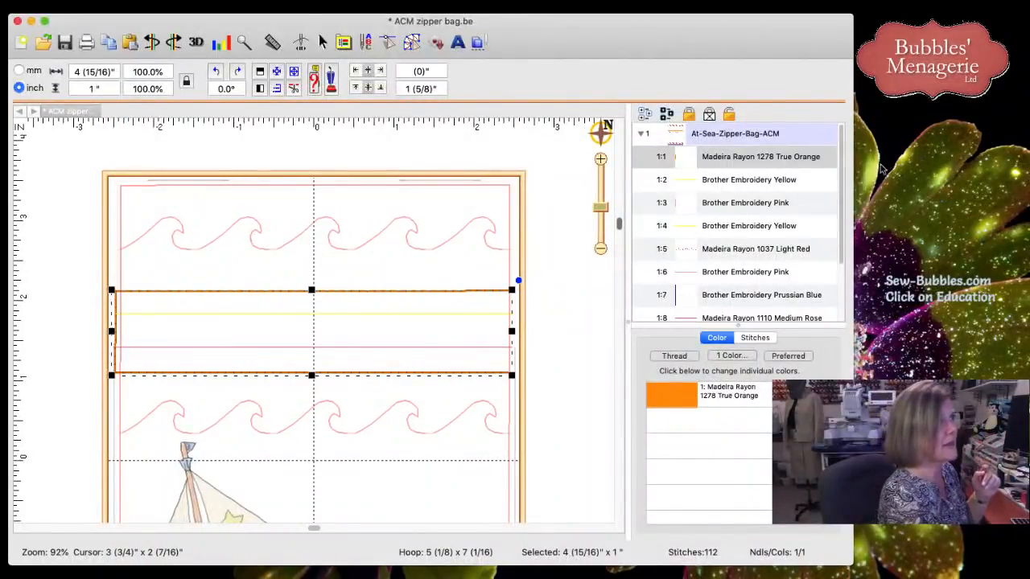
Examine color steps 1 to 6 of the zipper bag section after Boat1, from Ivy Green through Light Red
scroll(836, 161, "down", 3)
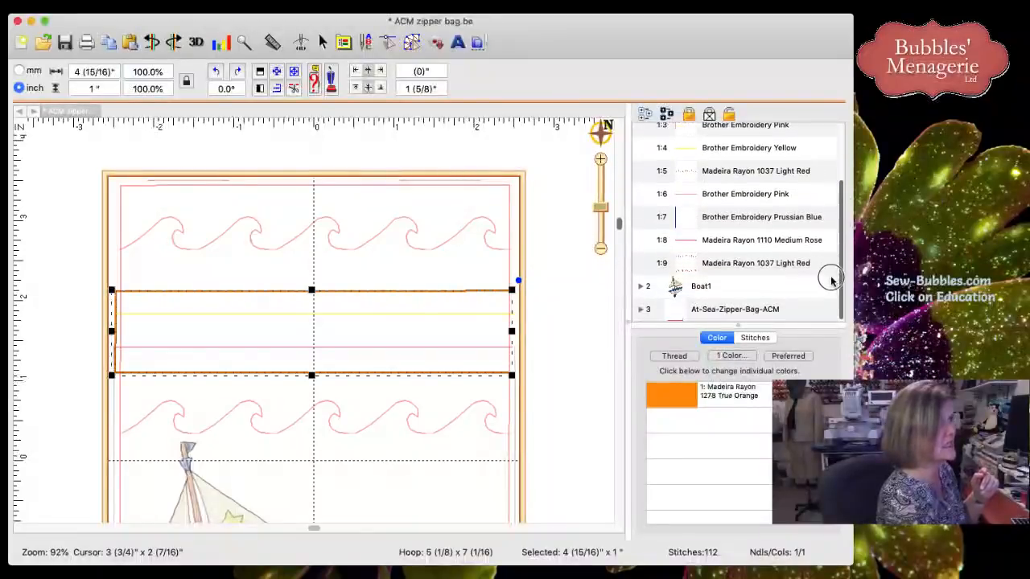
left_click(639, 310)
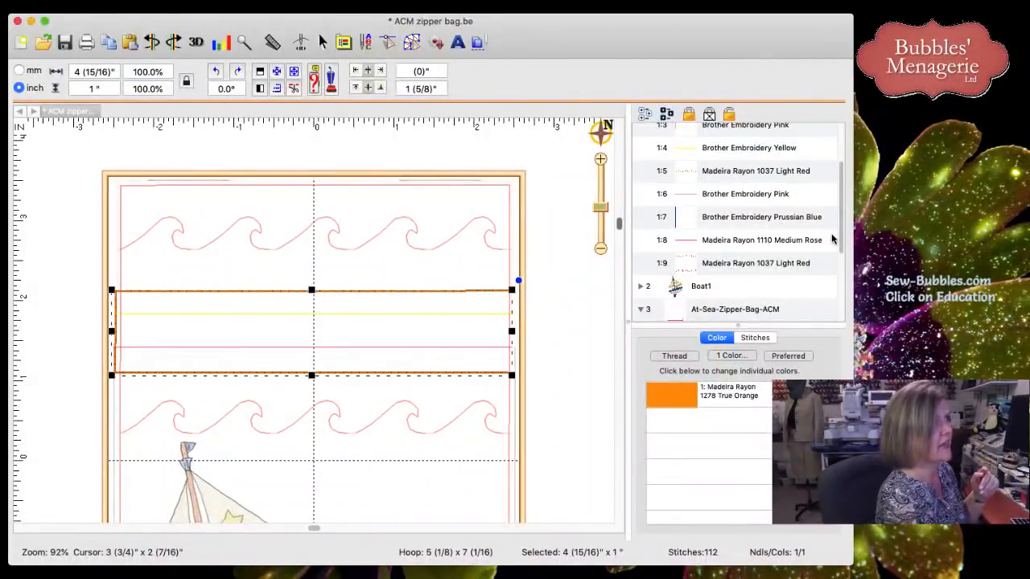
scroll(834, 242, "down", 3)
scroll(830, 299, "up", 1)
left_click(732, 206)
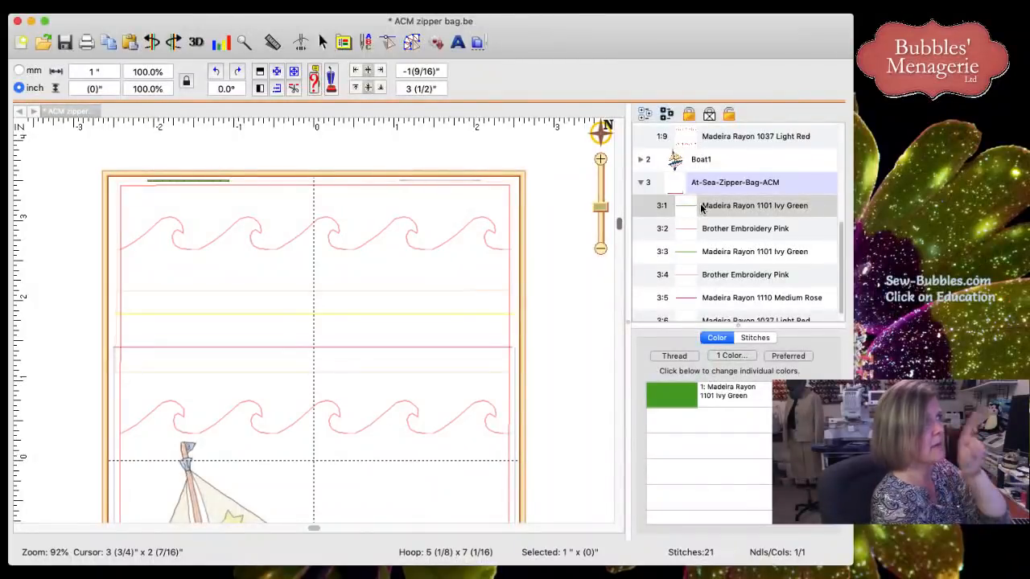
left_click(702, 229)
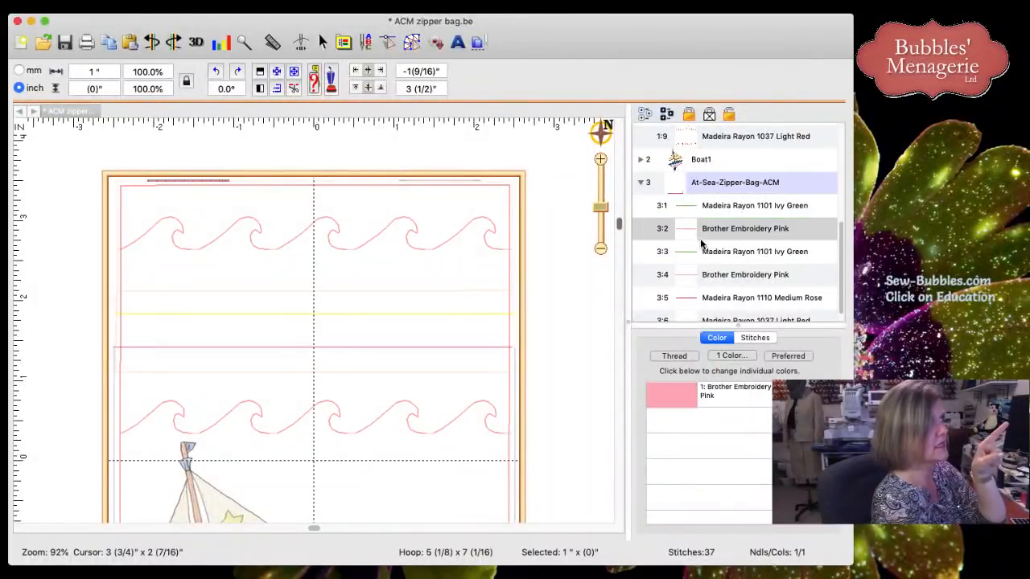
left_click(703, 251)
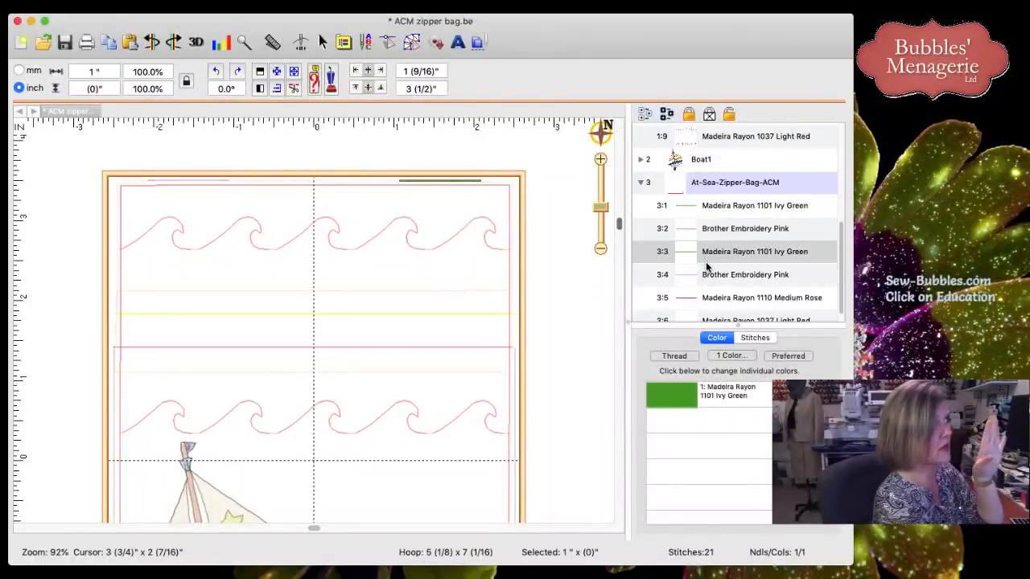
left_click(707, 274)
left_click(711, 298)
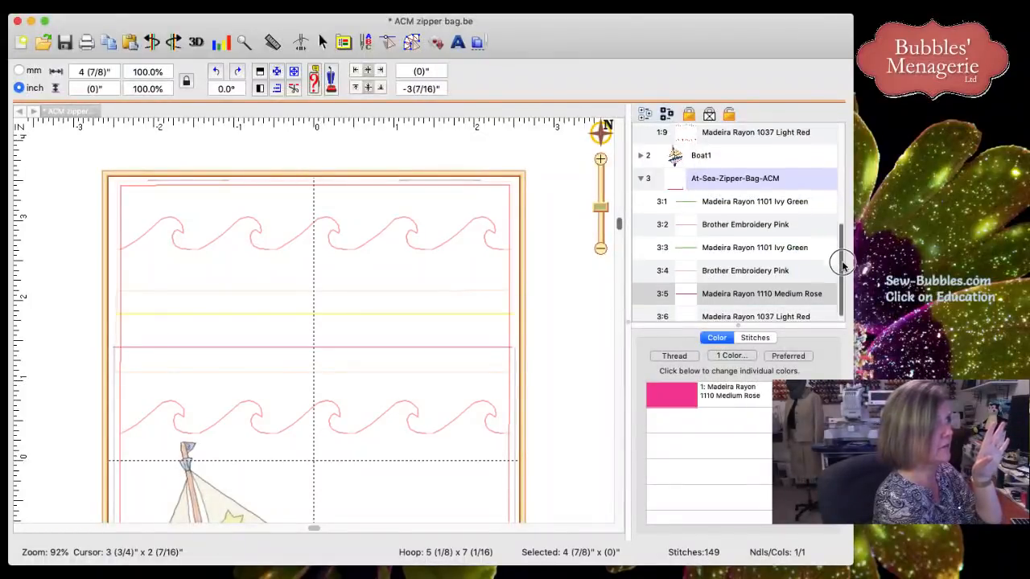
scroll(836, 260, "down", 1)
left_click(784, 312)
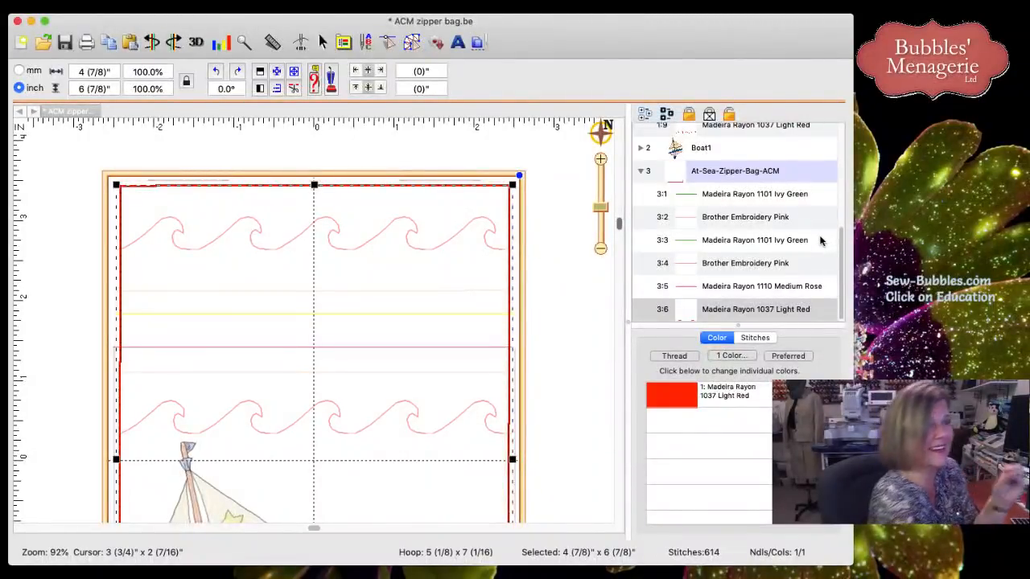
Try turning overlap removal back on in the When Saving preferences, and cancel the change
left_click(342, 44)
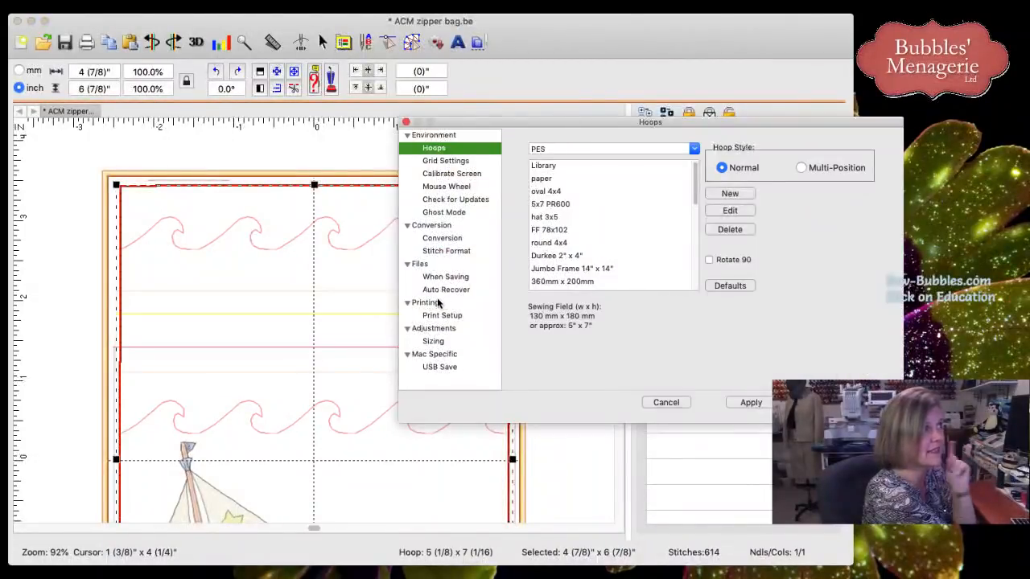
left_click(426, 277)
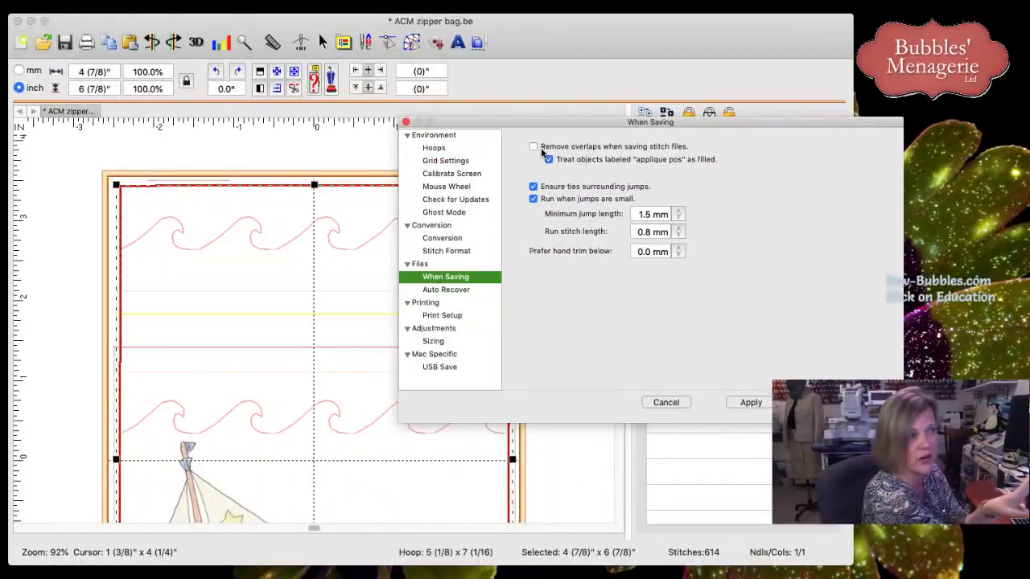
left_click(541, 147)
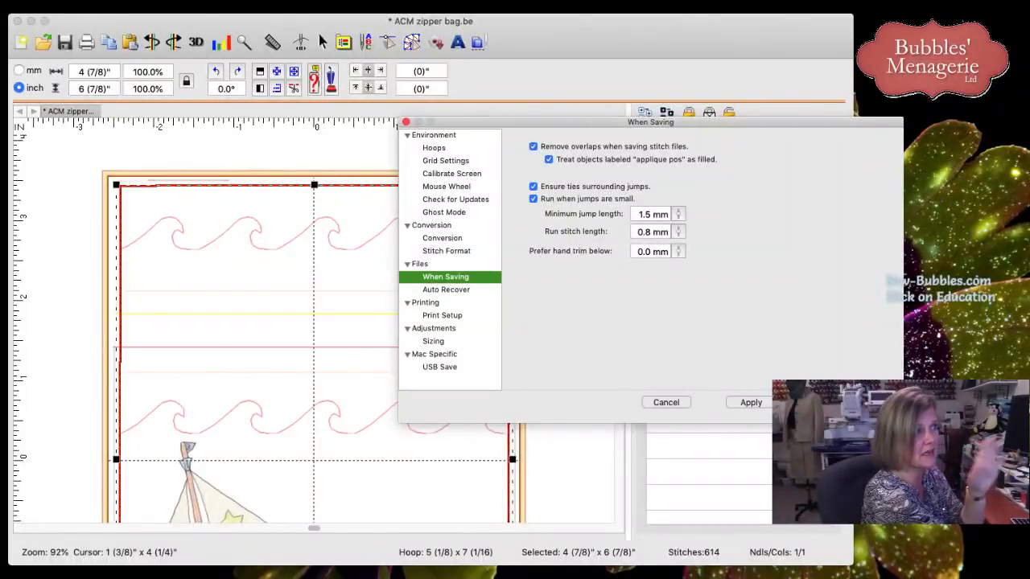
left_click(665, 402)
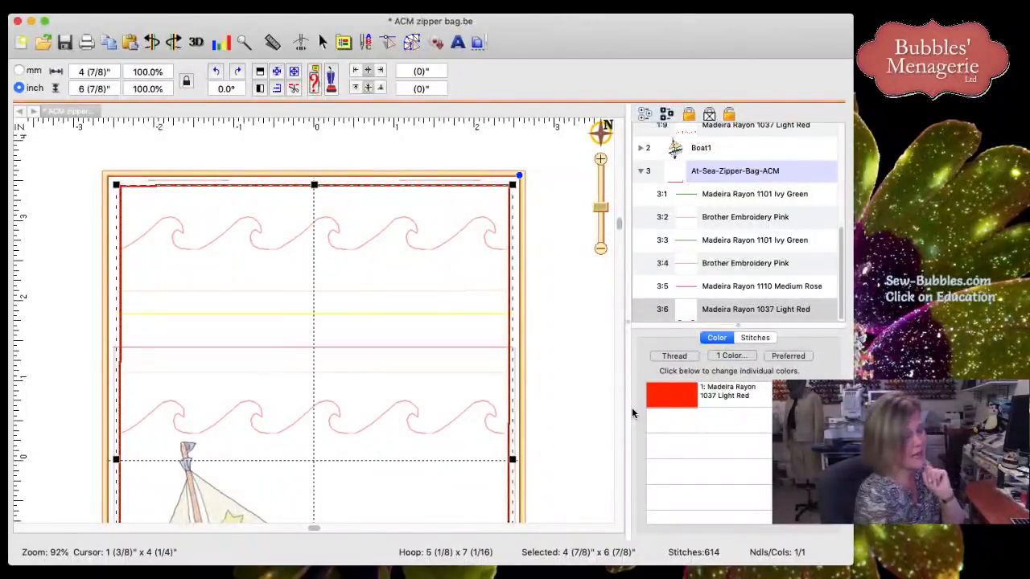
Preview a Color Sort of the design with RHS Pre-sort turned off, and discard it
scroll(572, 220, "down", 2)
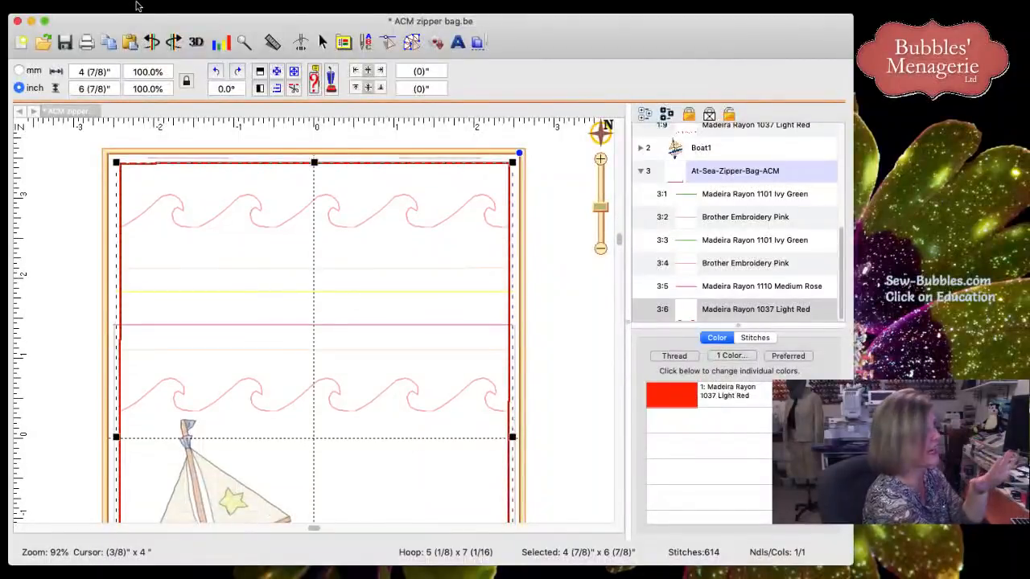
left_click(176, 5)
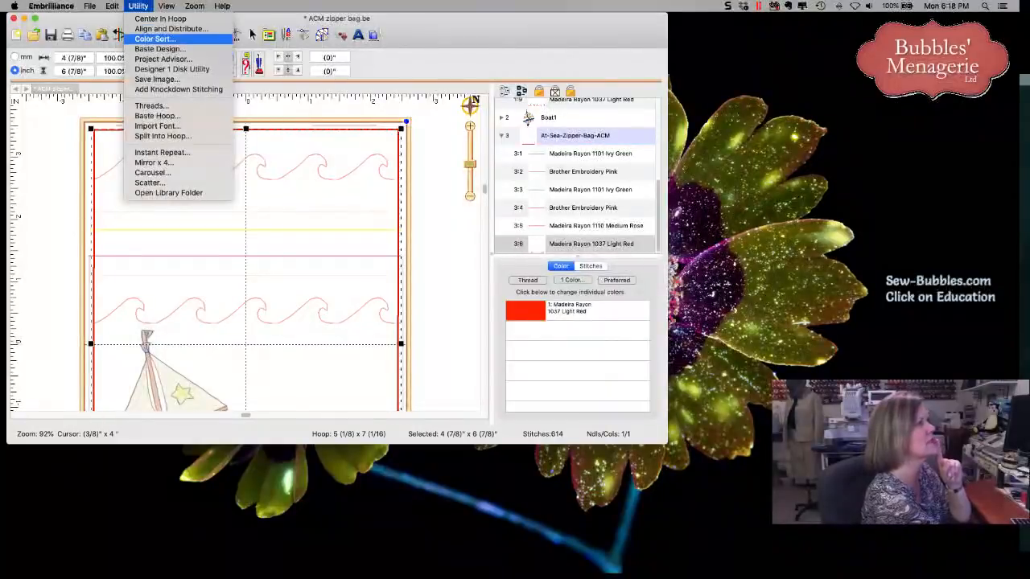
left_click(143, 40)
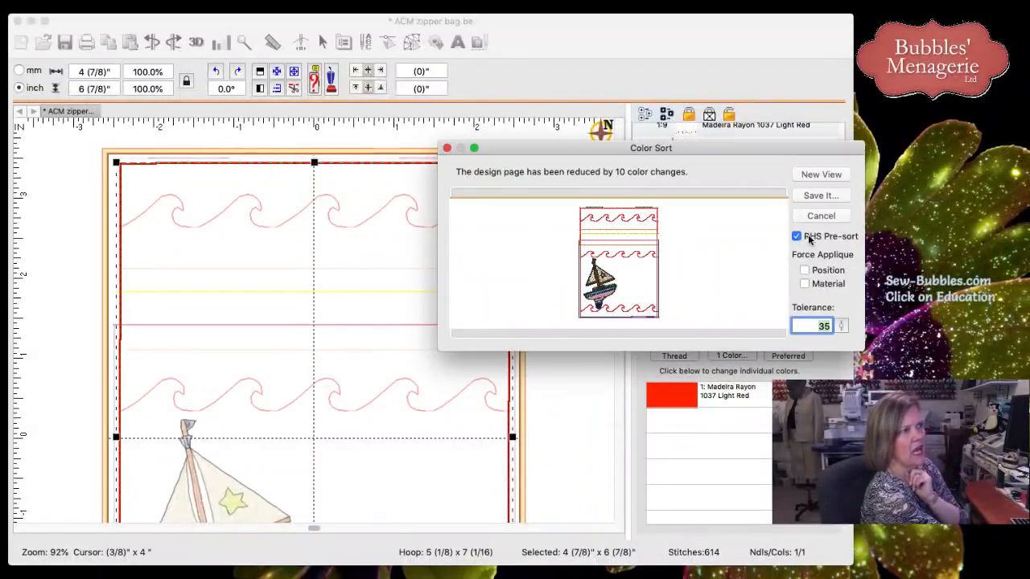
left_click(797, 237)
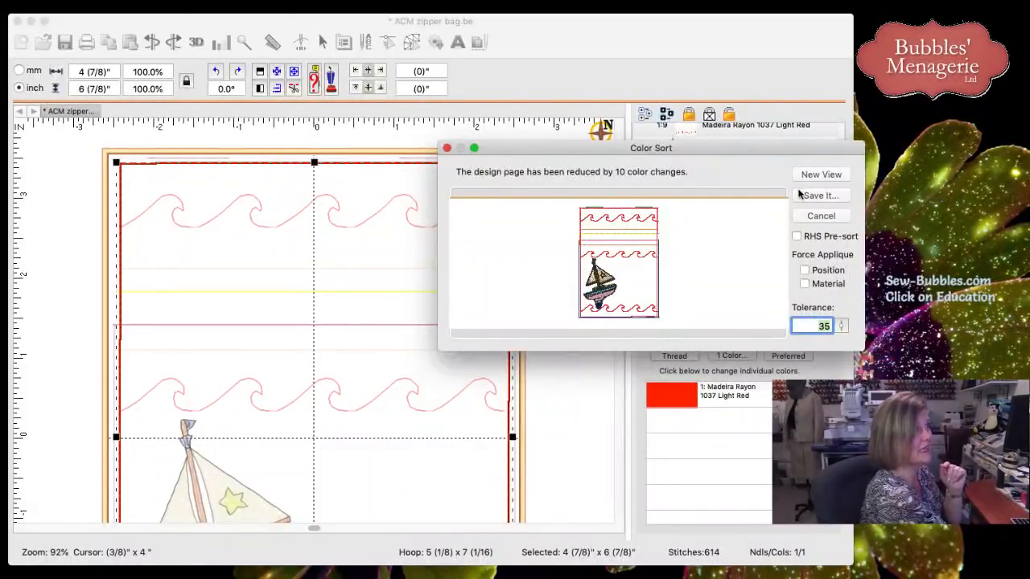
left_click(445, 148)
Deselect the zipper bag and add ABC lettering about 15/16 inch right of and 1 1/8 inches below the hoop center
scroll(567, 233, "down", 3)
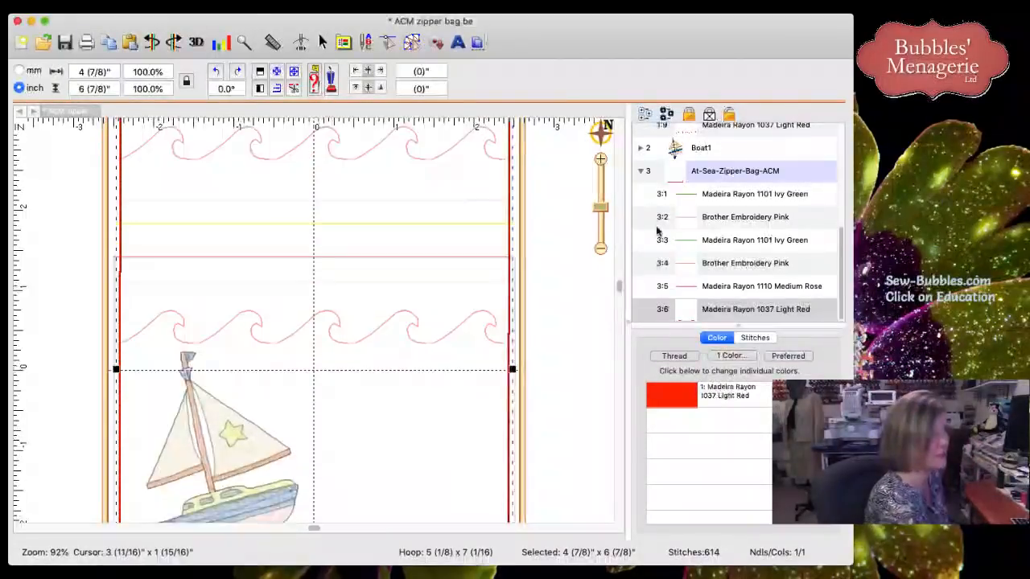
left_click_drag(600, 208, 597, 225)
left_click(496, 280)
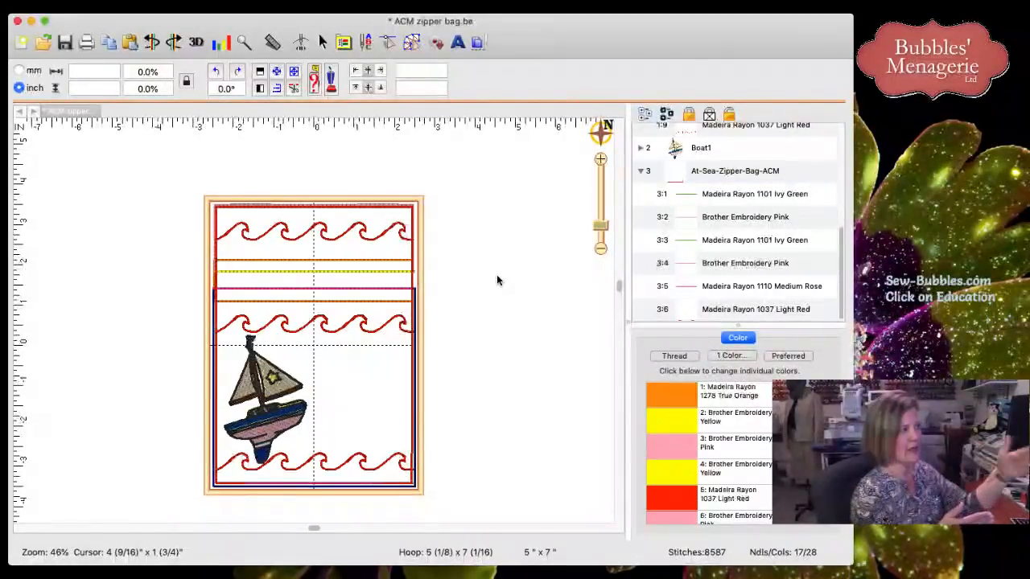
scroll(496, 280, "down", 1)
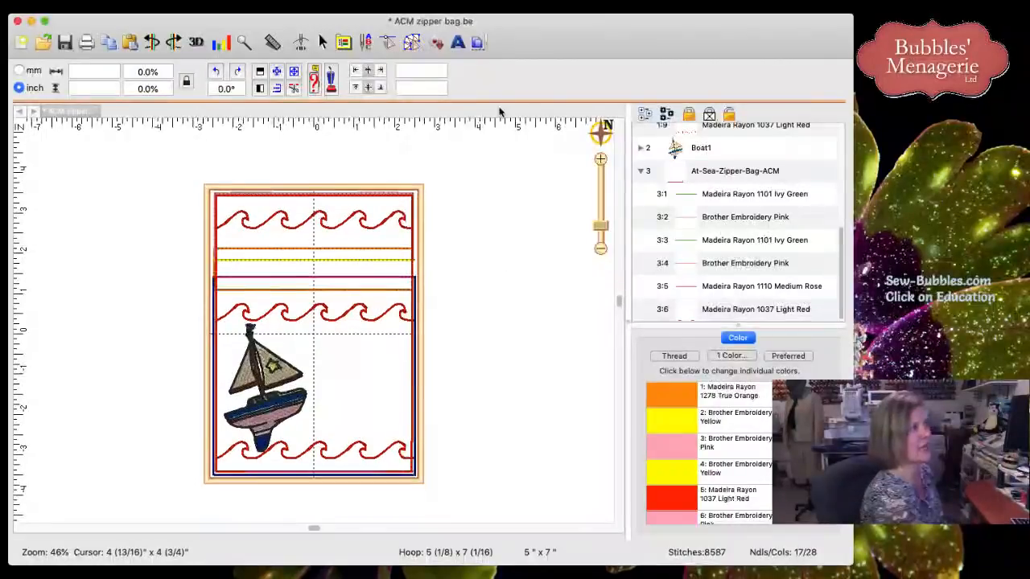
left_click(457, 42)
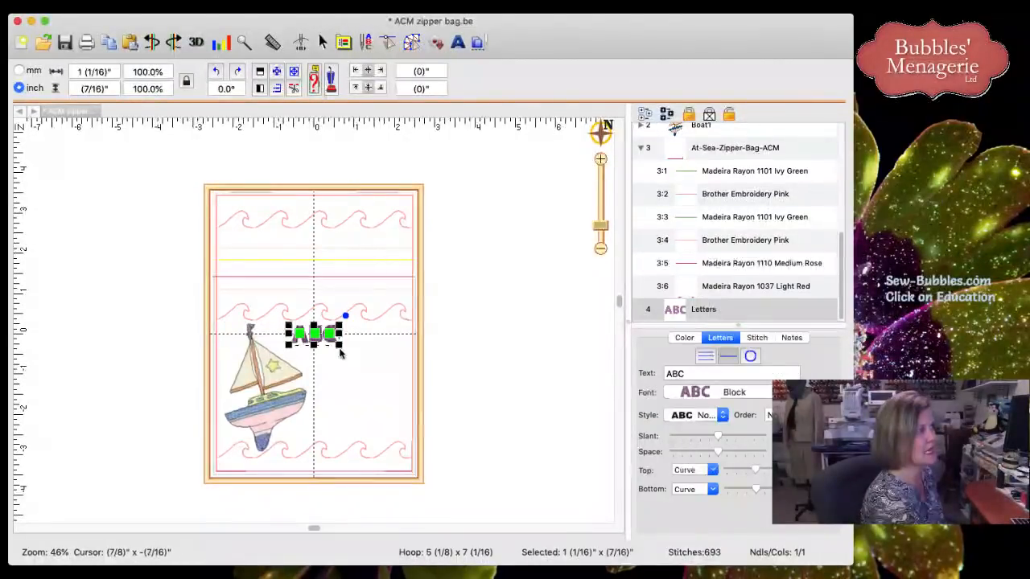
left_click_drag(330, 349, 368, 393)
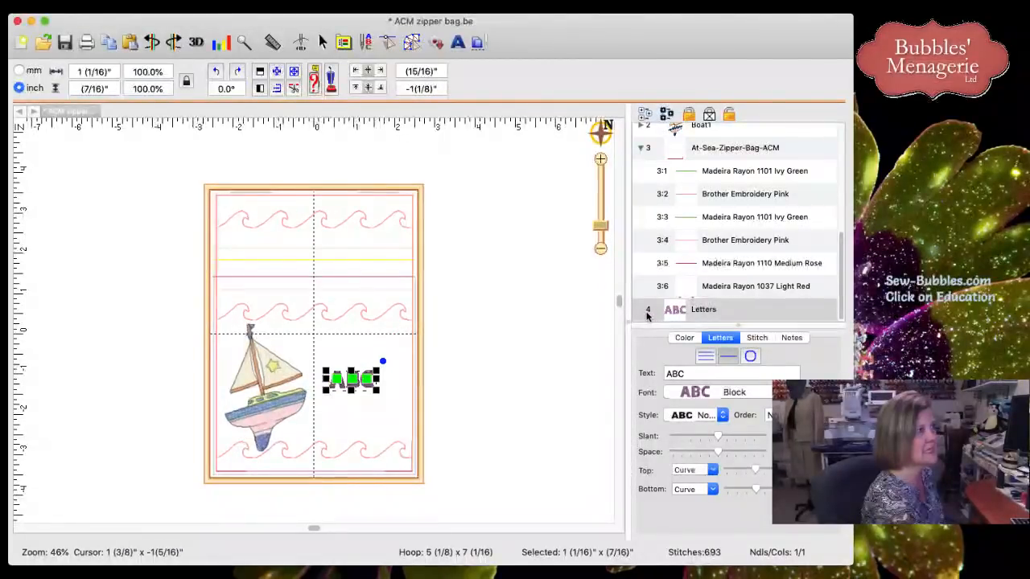
Try to move the Letters object earlier in the stitching order, near Boat1, and undo the move
left_click(648, 313)
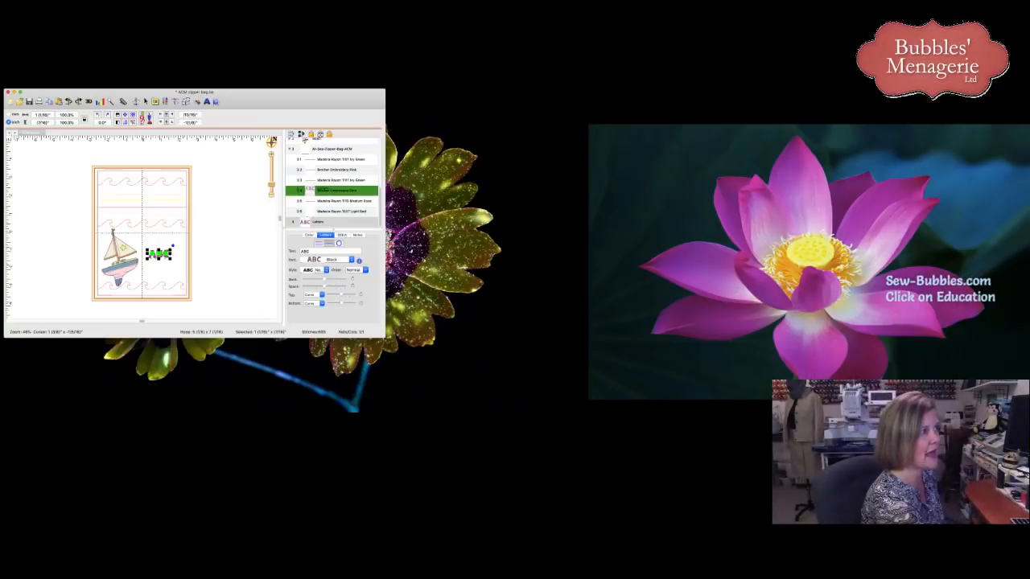
scroll(673, 244, "up", 4)
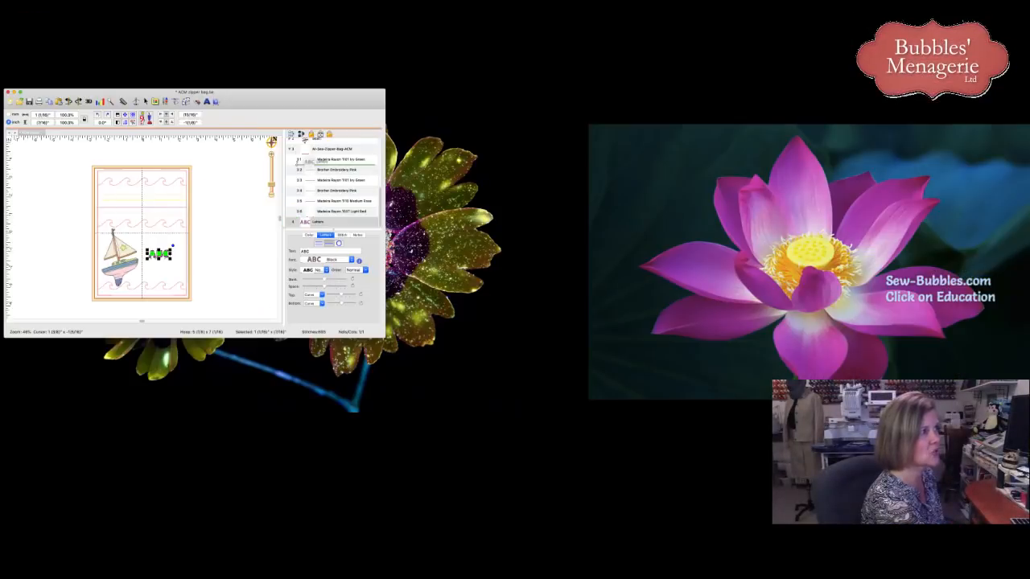
left_click_drag(304, 191, 306, 197)
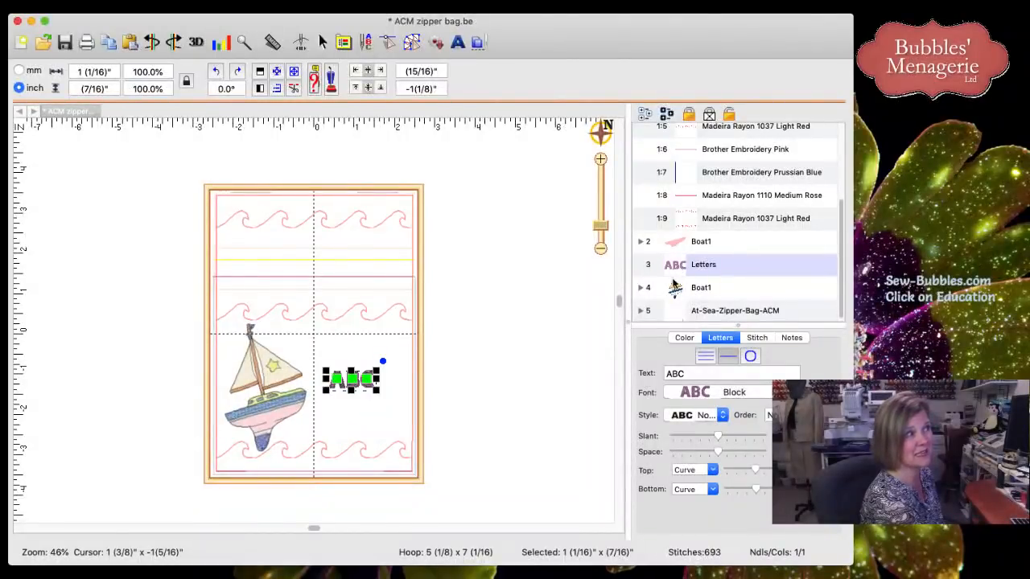
left_click(667, 272)
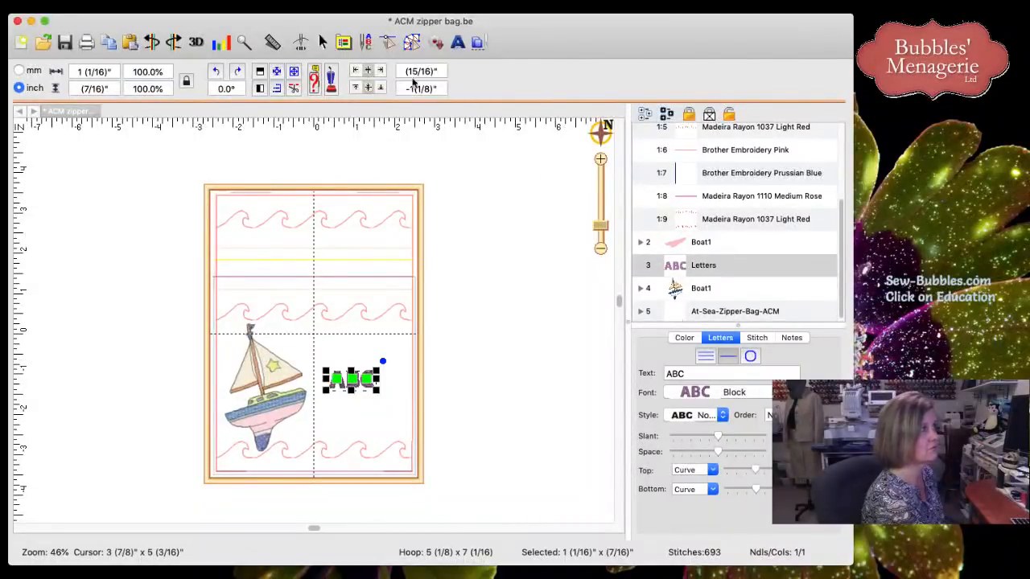
left_click(150, 42)
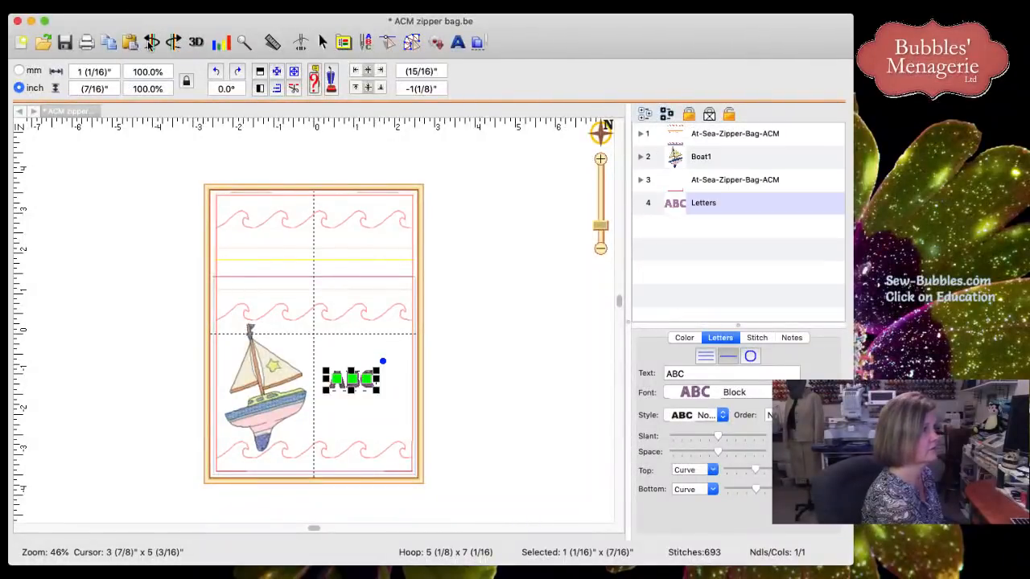
Move the Letters object in the stitching order to between Boat1 and the last At-Sea-Zipper-Bag-ACM section
left_click(679, 207)
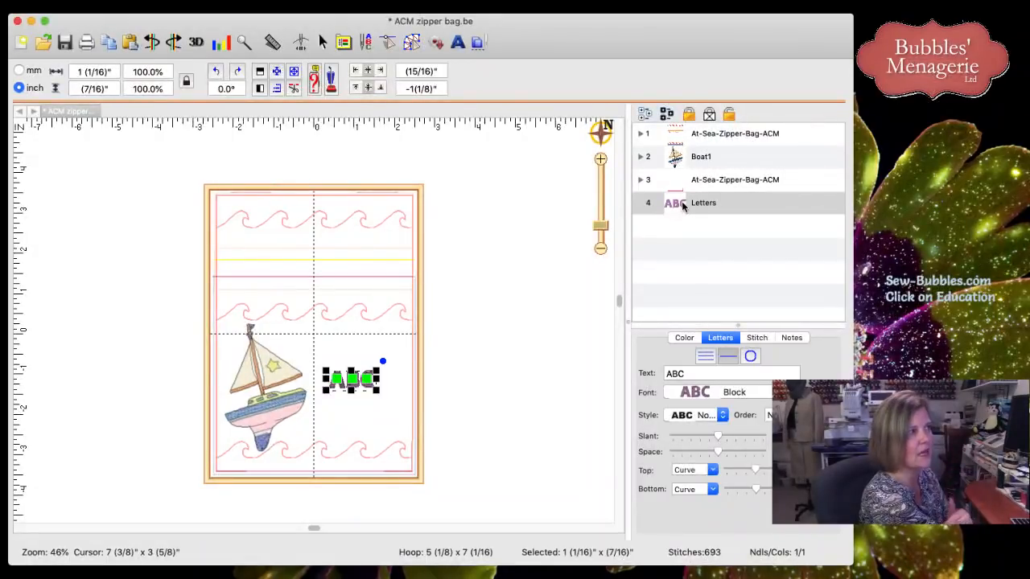
right_click(681, 202)
left_click(699, 211)
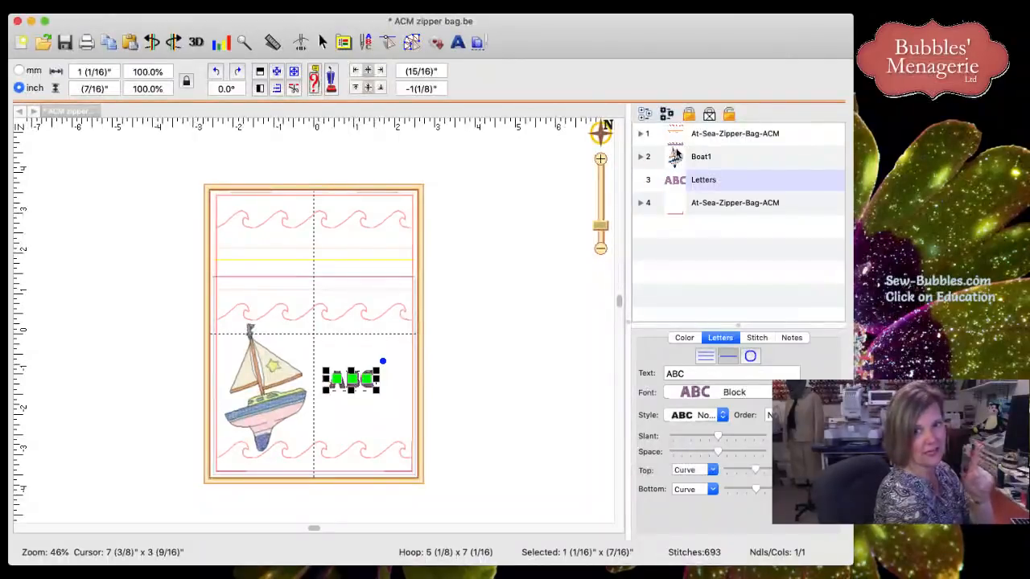
Select every object on the zipper bag design page and clear the selection
left_click(643, 116)
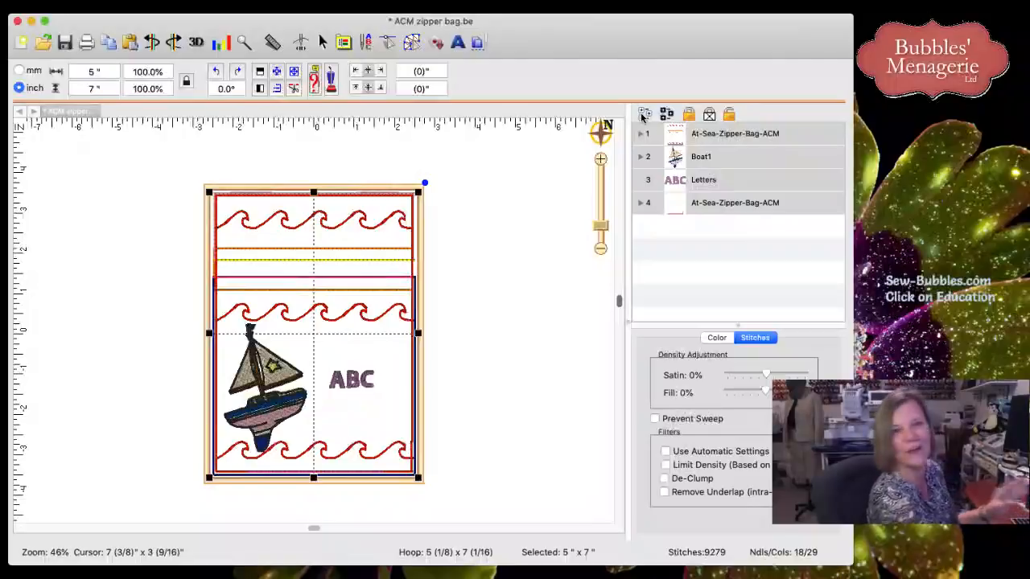
left_click(114, 5)
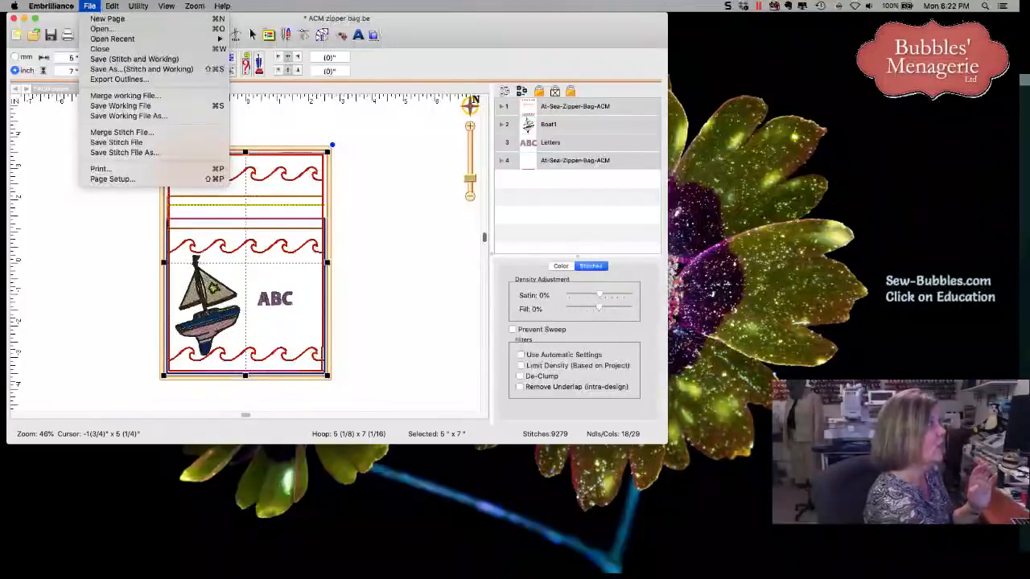
mouse_move(112, 6)
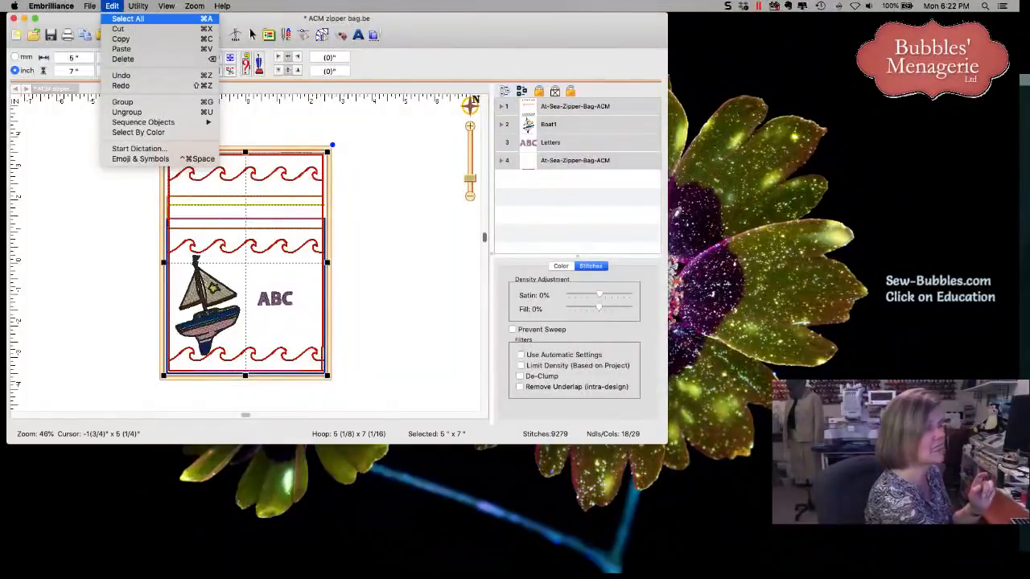
left_click(128, 17)
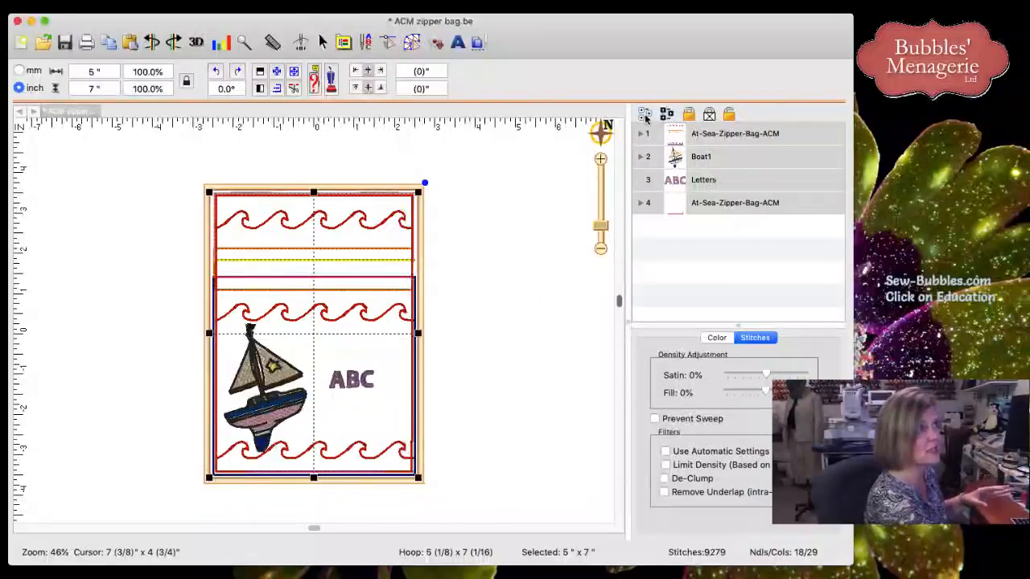
left_click(547, 174)
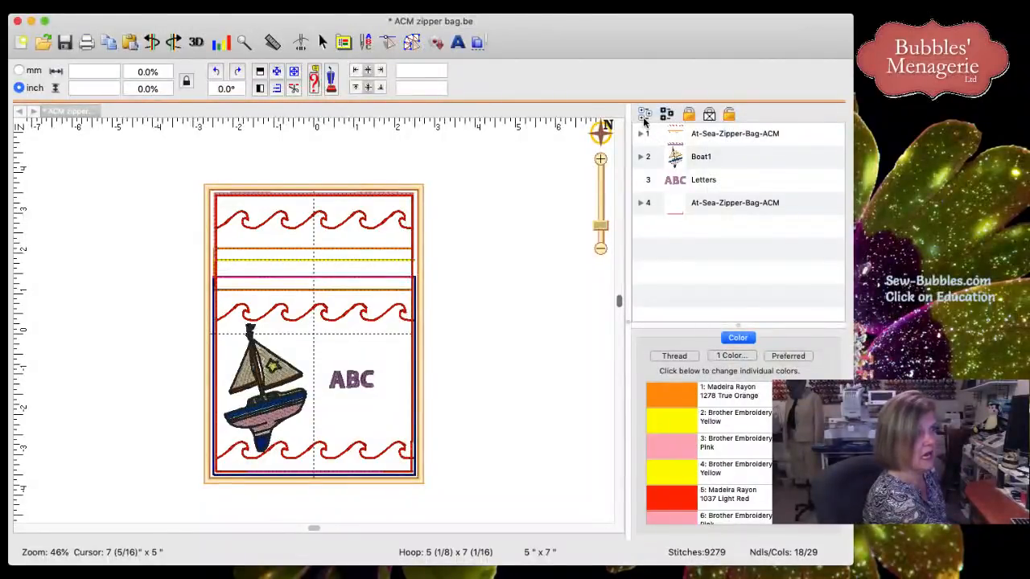
left_click(644, 119)
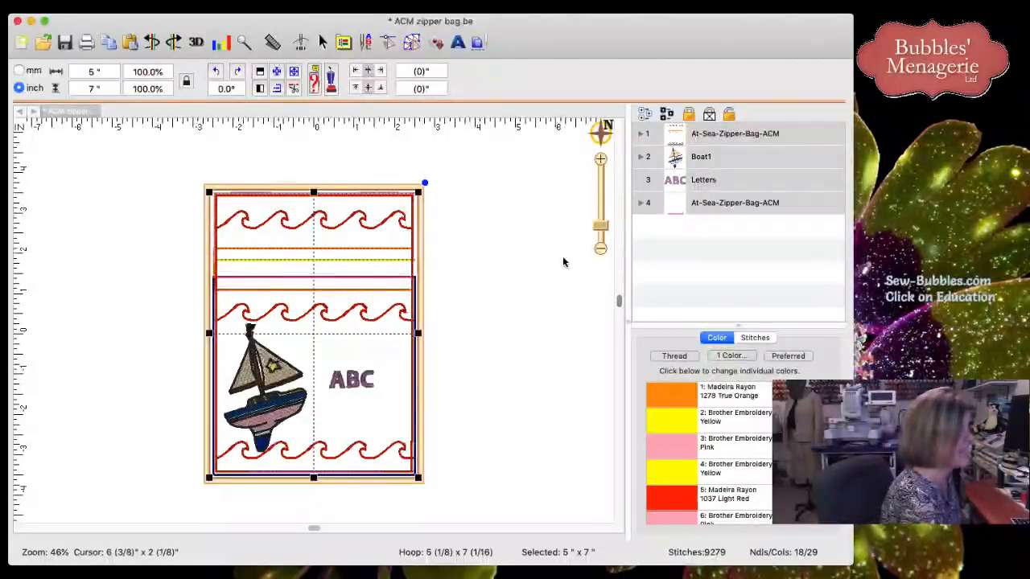
left_click(522, 359)
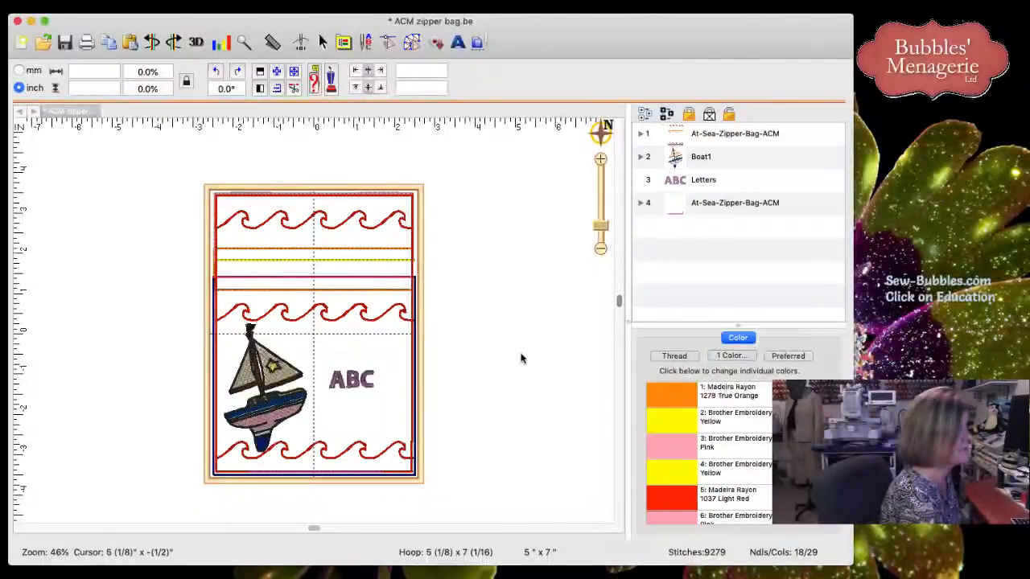
Move the ABC lettering outside the hoop, about 8 3/16 inches right of and 1 5/16 inches below the hoop center
left_click(354, 392)
left_click_drag(331, 390, 599, 390)
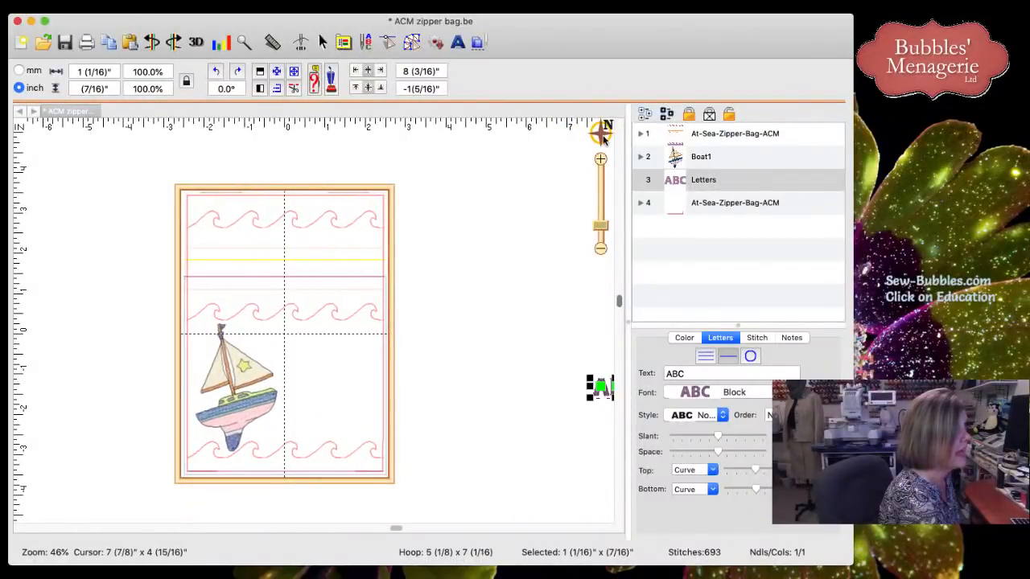
left_click(602, 136)
left_click_drag(526, 133, 487, 274)
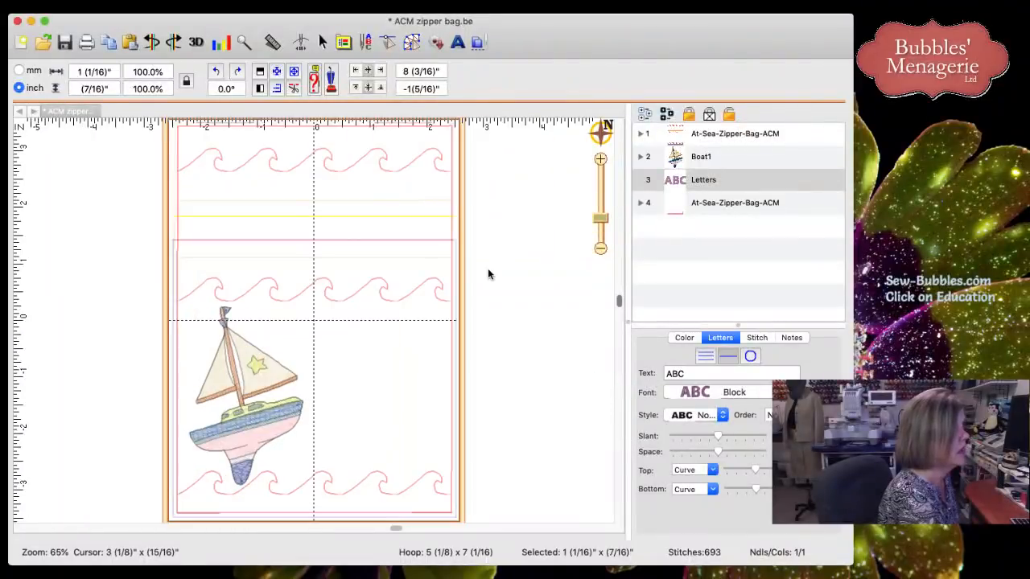
left_click(487, 275)
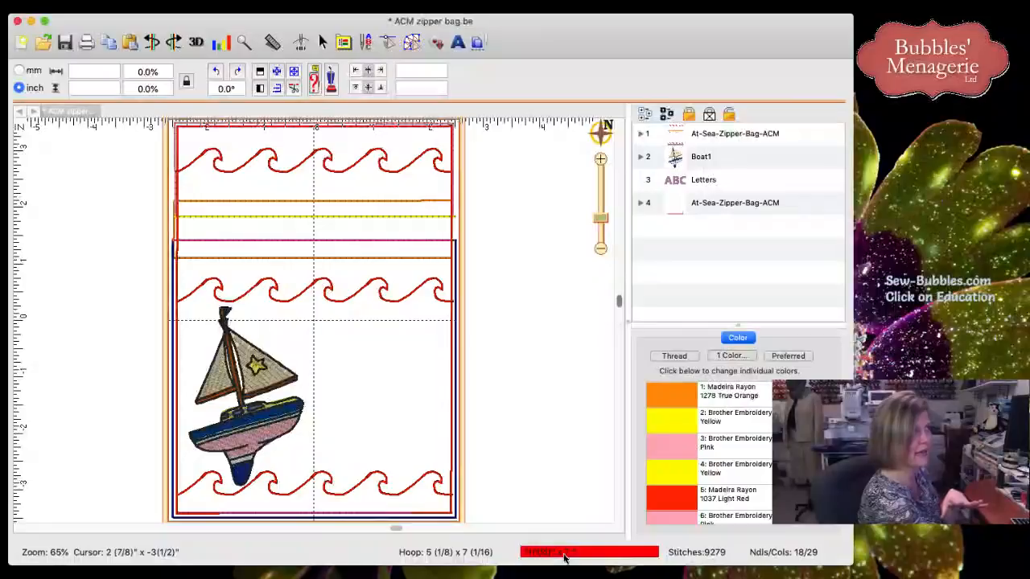
Select the entire design page and examine its full extent for objects lying outside the hoop
left_click(644, 115)
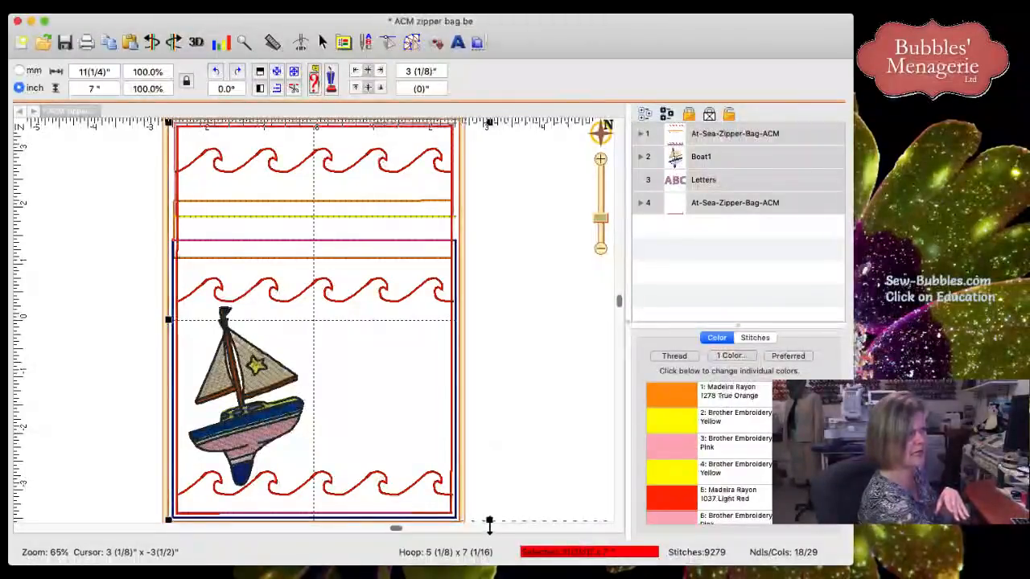
left_click(599, 228)
left_click_drag(600, 226, 600, 234)
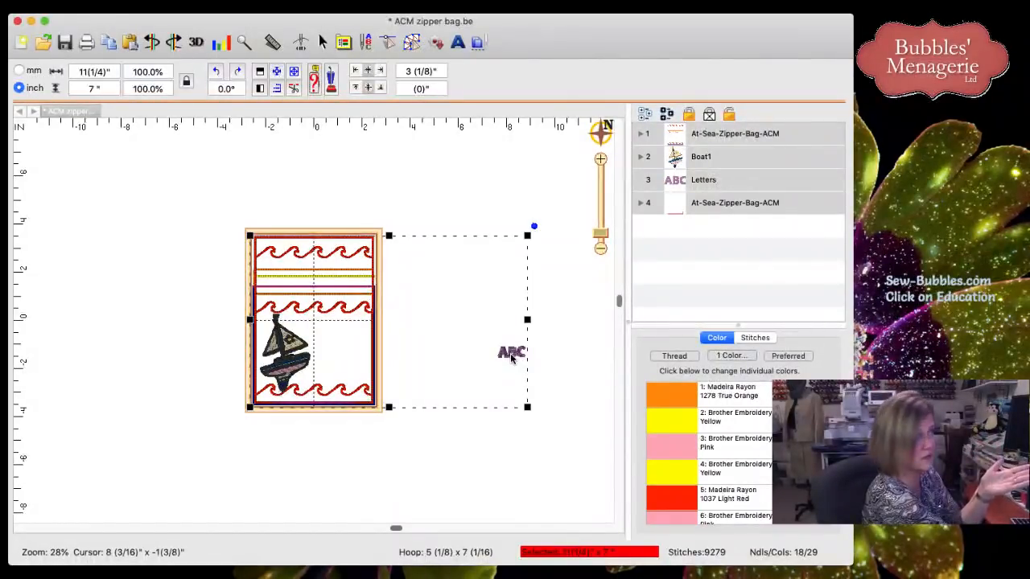
left_click(535, 344)
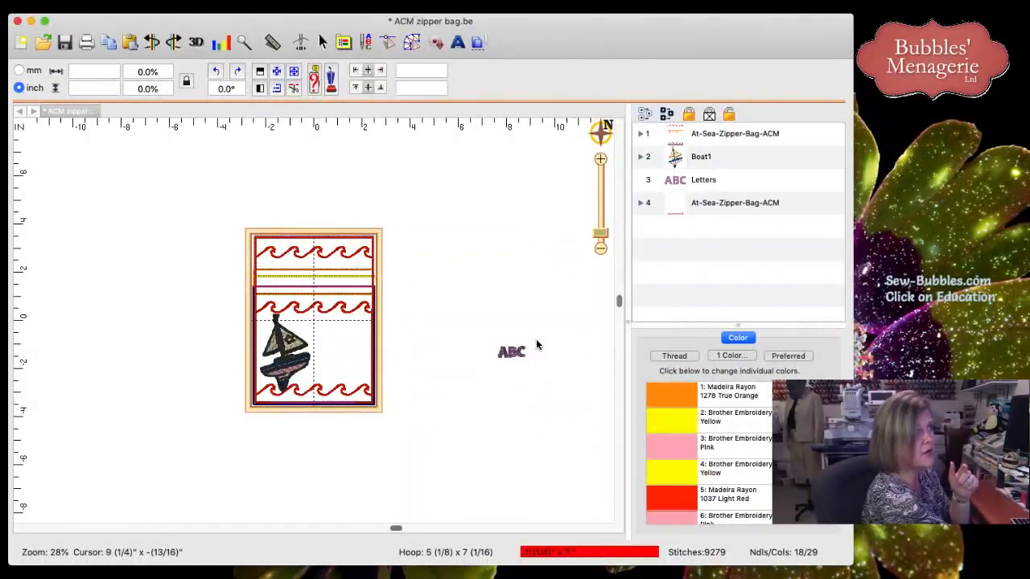
Check the stray ABC lettering outside the hoop against the whole-design selection, and delete the lettering
left_click_drag(541, 338, 477, 374)
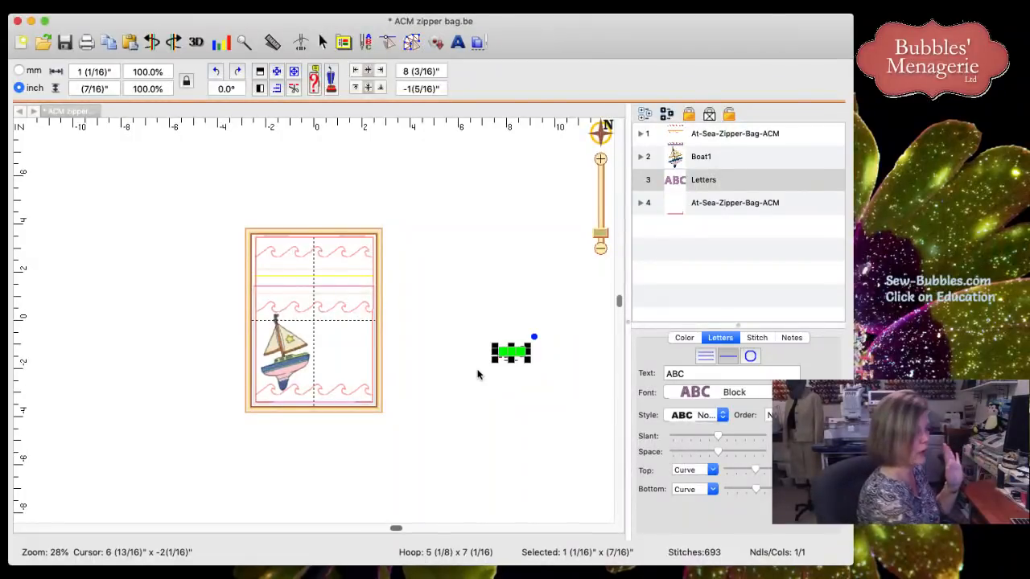
left_click(488, 339)
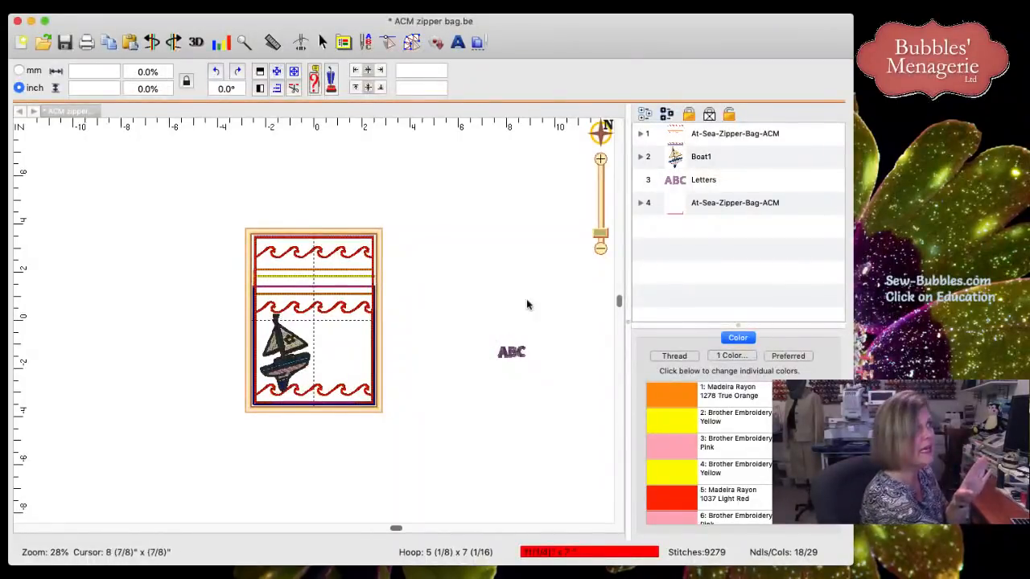
left_click(643, 115)
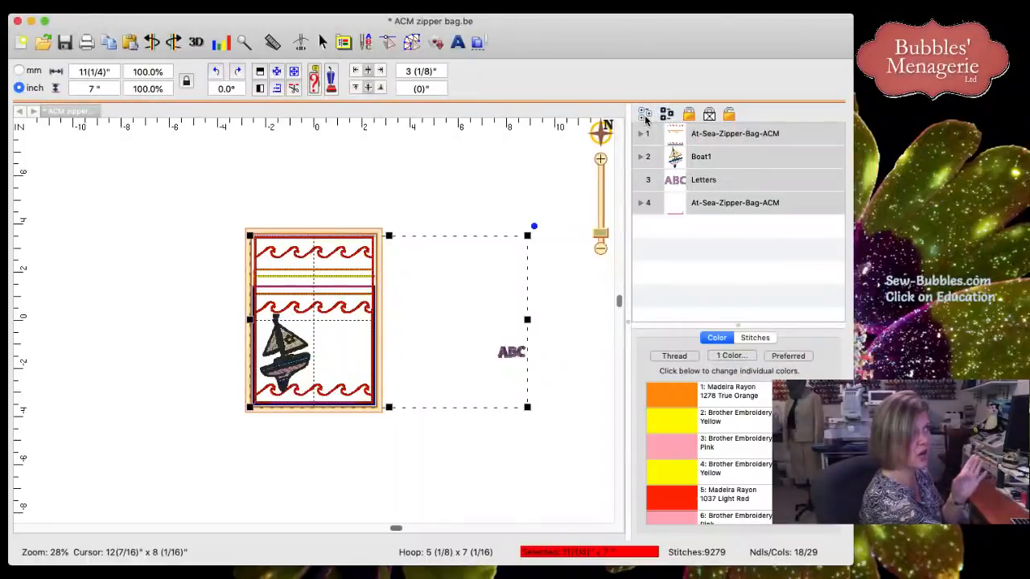
left_click(550, 351)
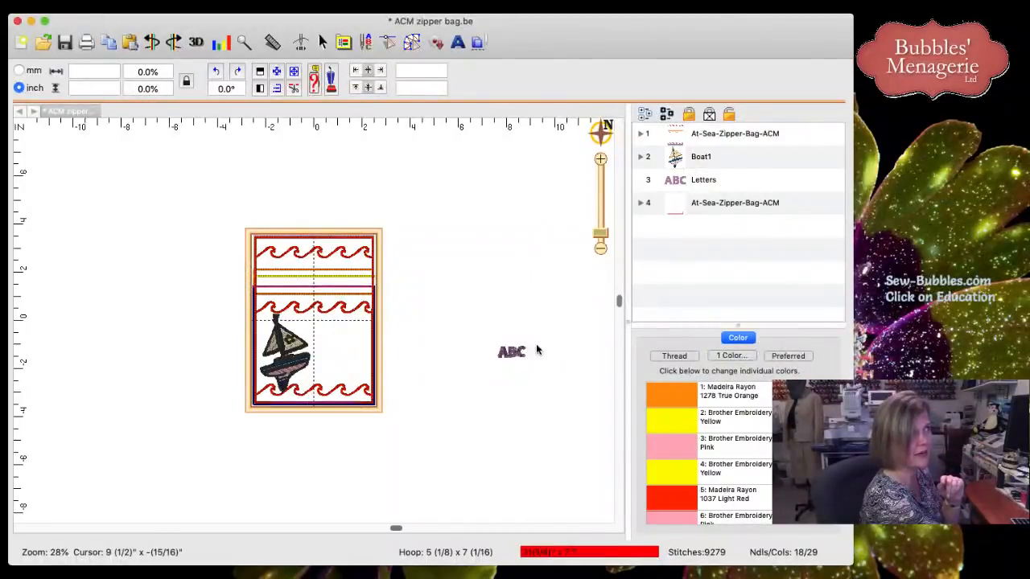
left_click(508, 354)
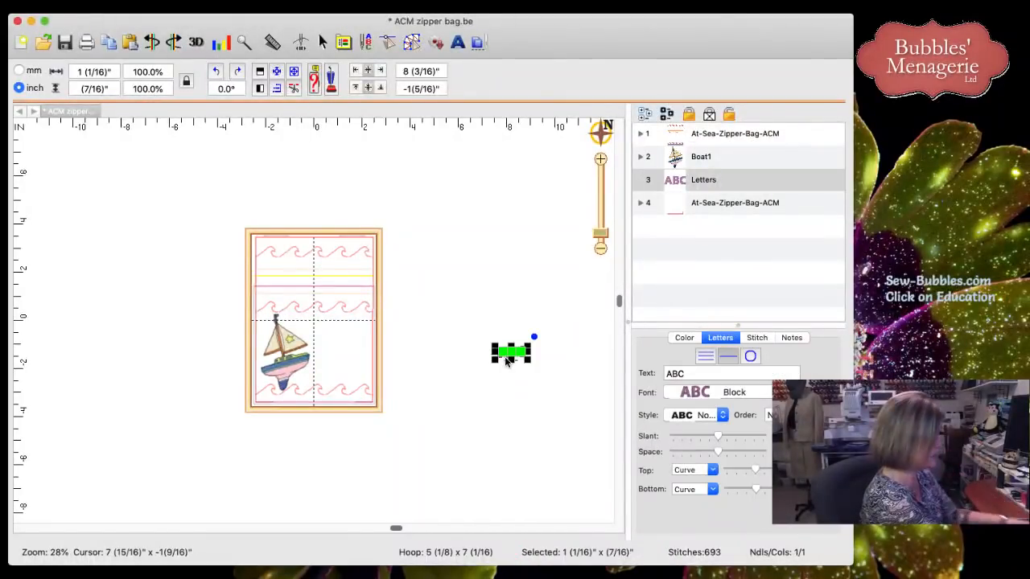
key("Delete")
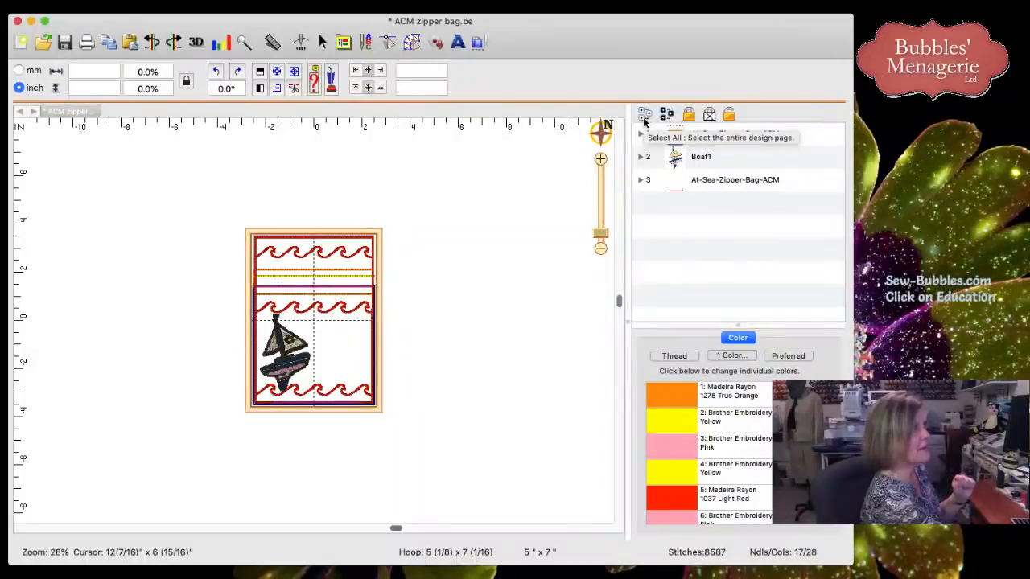
Close ACM zipper bag.be without saving its changes and open monogram lock.be from the Object Pane folder
left_click(46, 112)
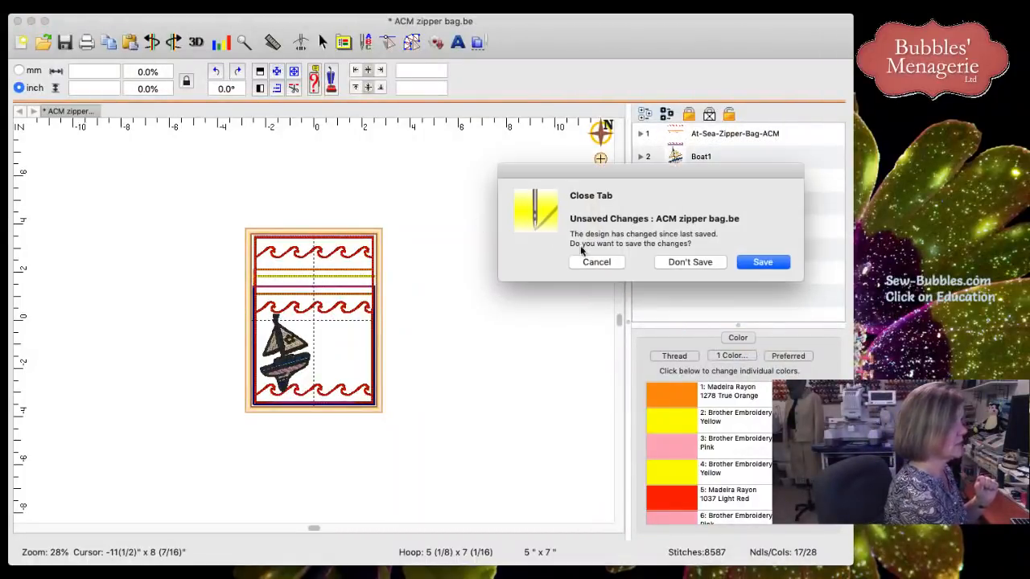
left_click(673, 259)
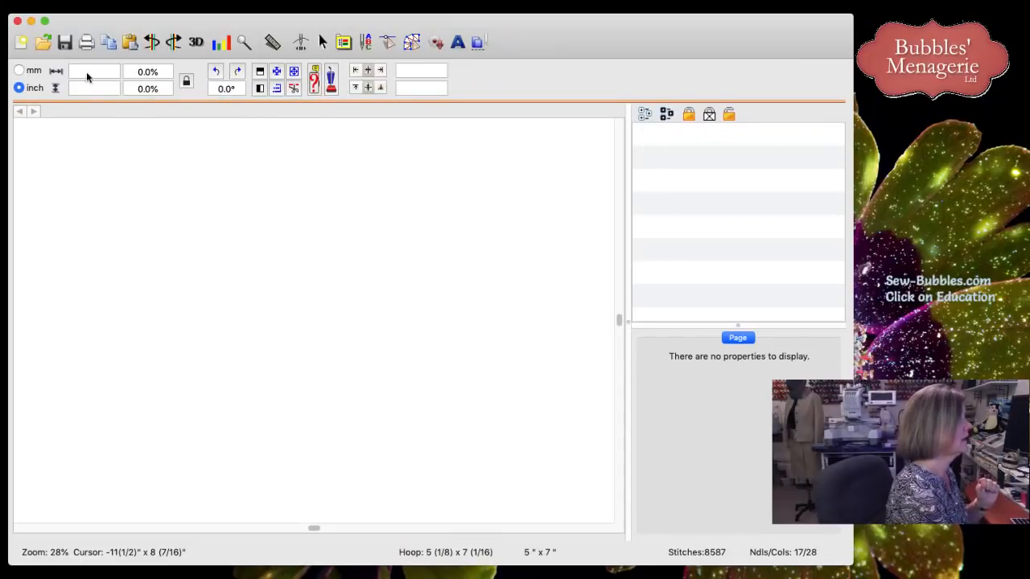
left_click(41, 45)
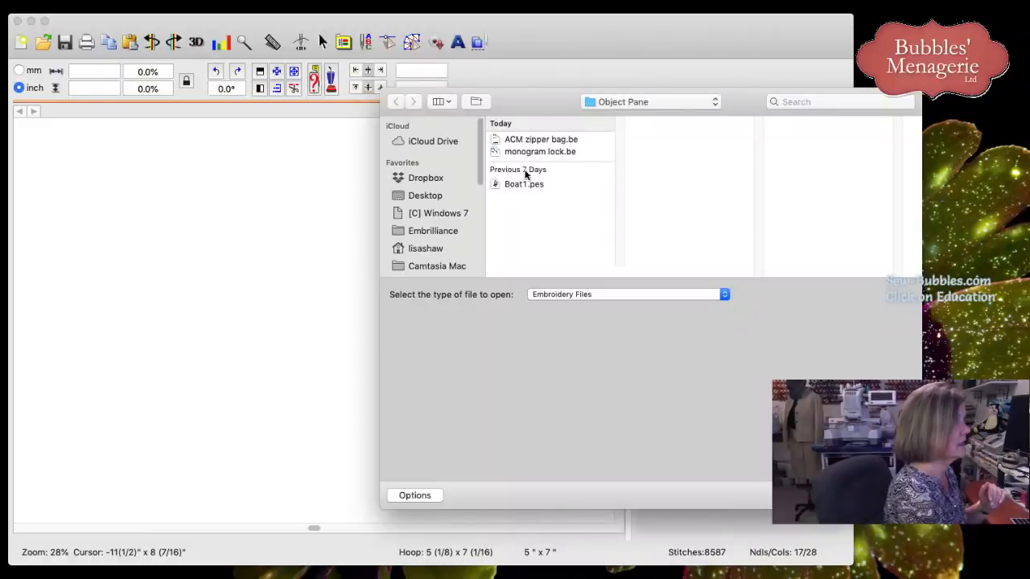
left_click(526, 153)
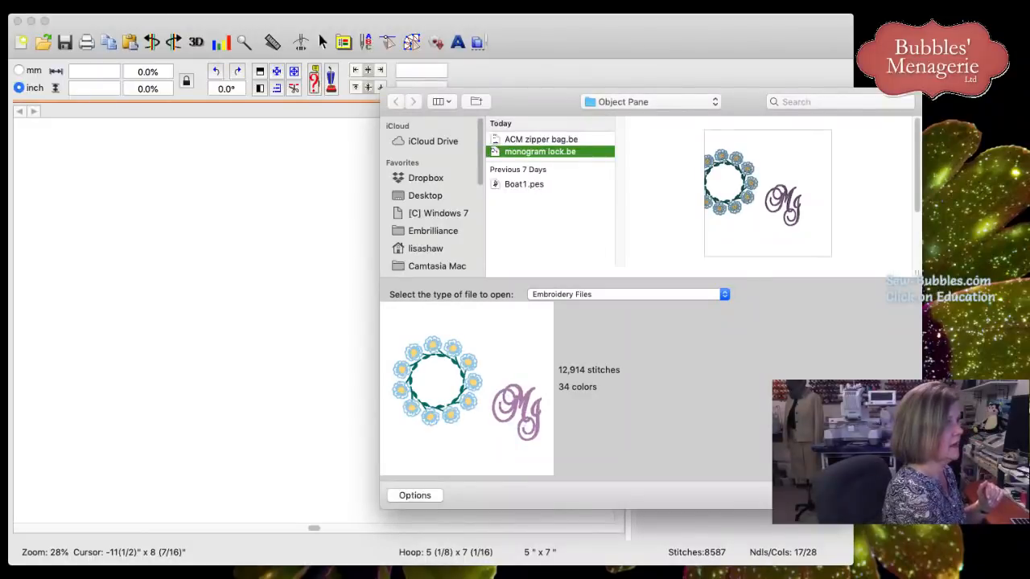
key("Return")
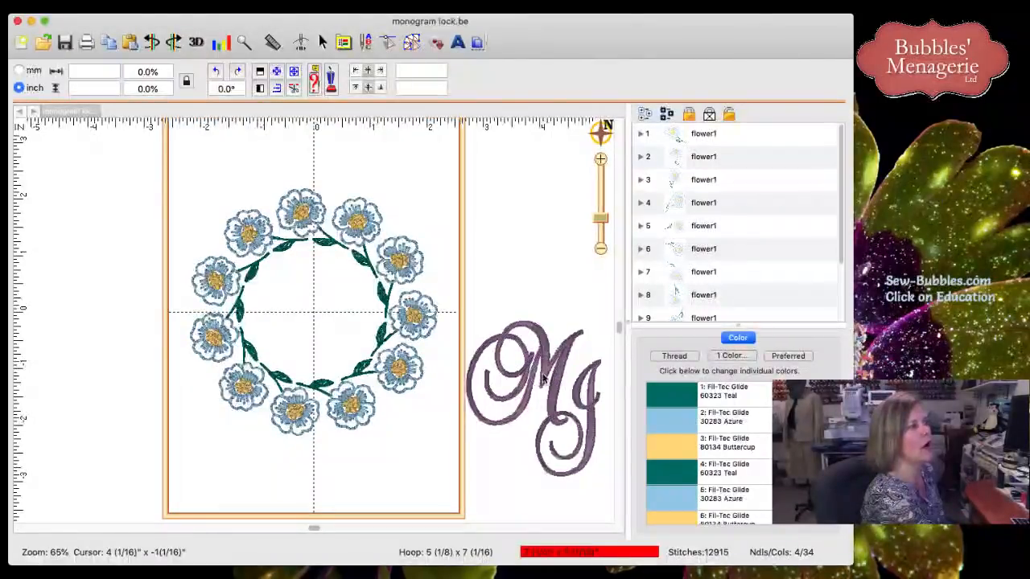
Move the MJ lettering inside the flower wreath, about 1/8 inch left of the hoop center, and enlarge the object list
left_click(552, 396)
left_click_drag(552, 397, 326, 314)
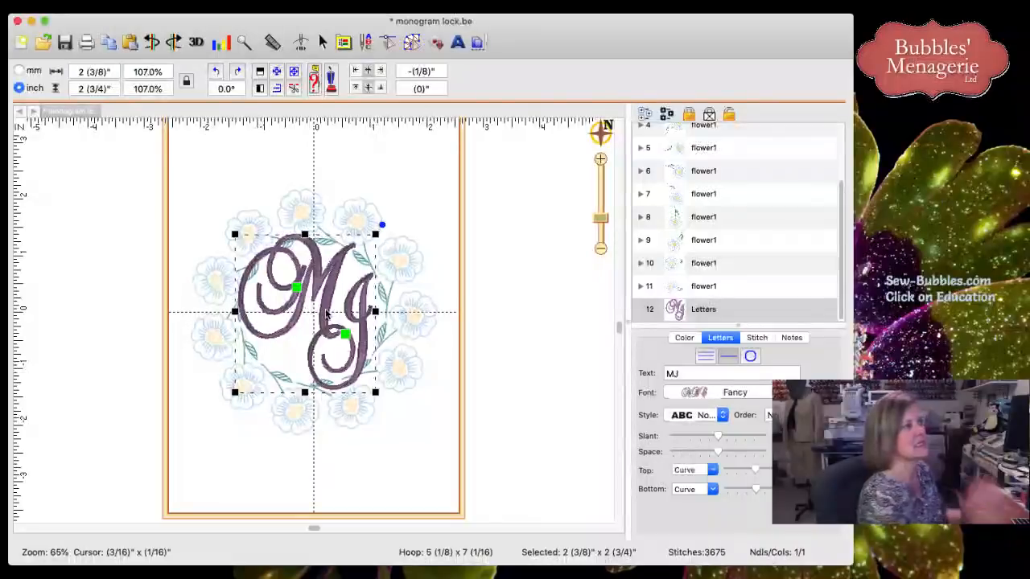
left_click(483, 311)
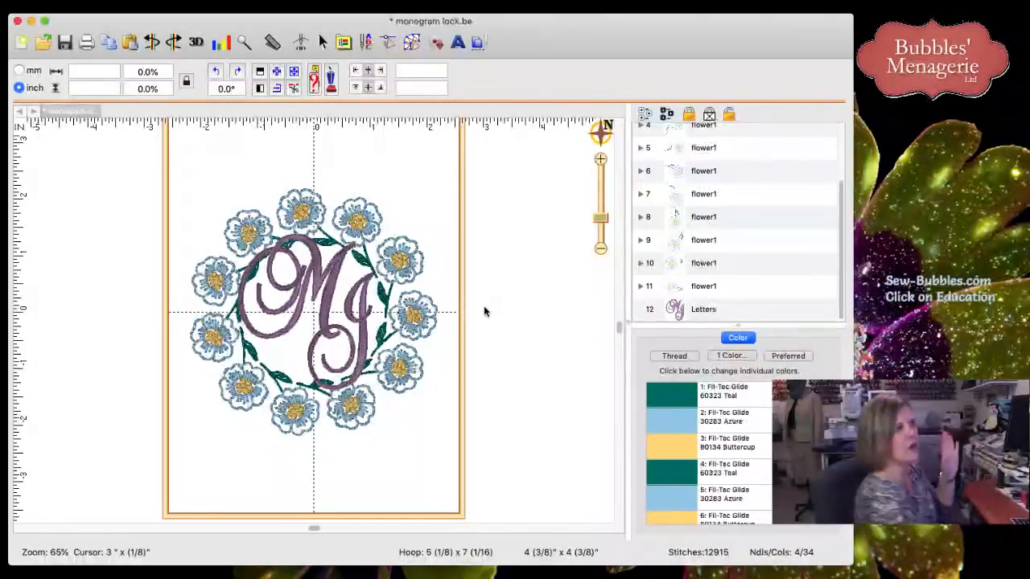
scroll(484, 306, "down", 1)
left_click_drag(705, 325, 704, 435)
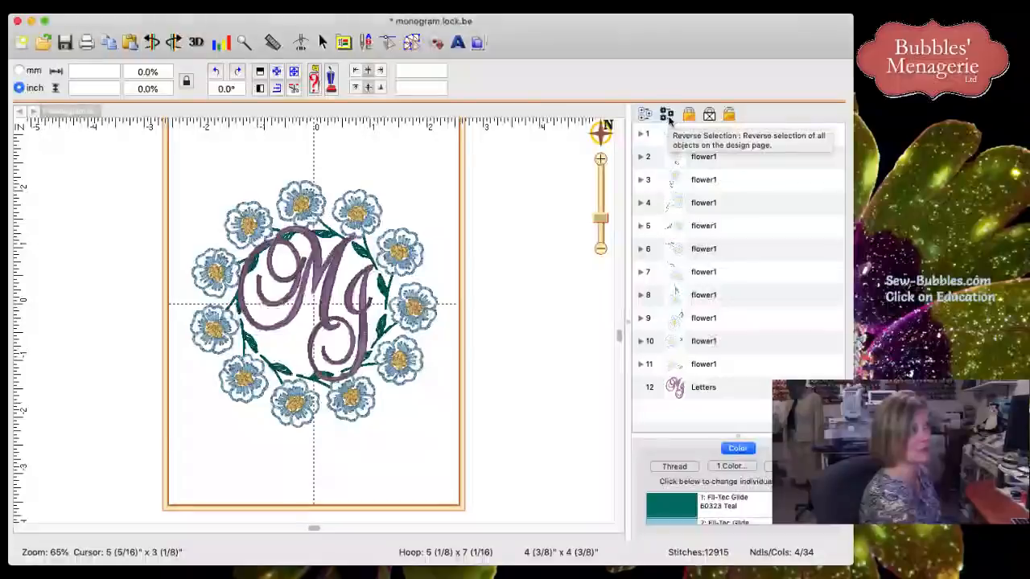
Try to move the wreath's first flower1 about 3/16 inch left of and 1 13/16 inches above the hoop center, and undo the move
left_click(312, 223)
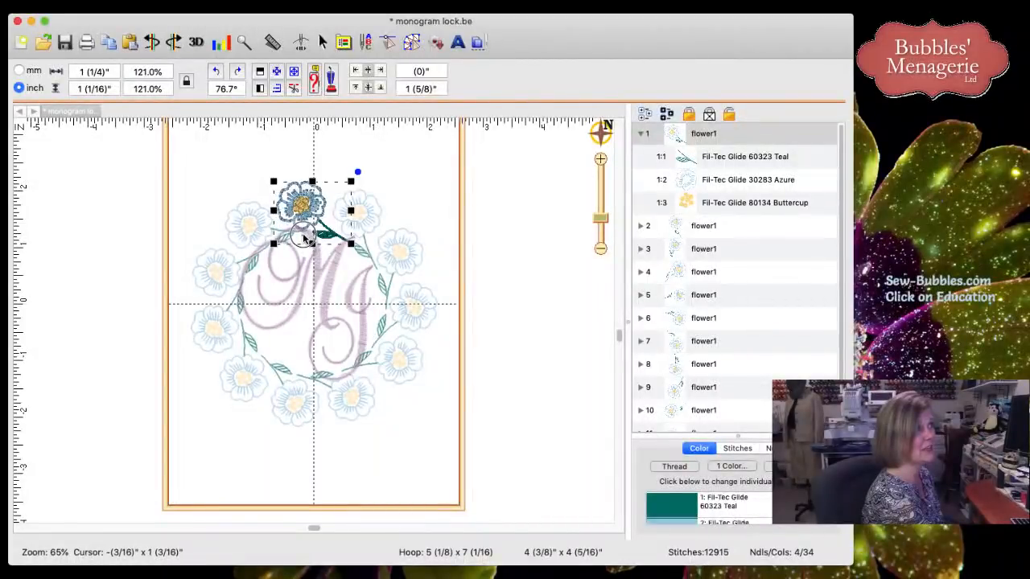
left_click_drag(305, 232, 306, 210)
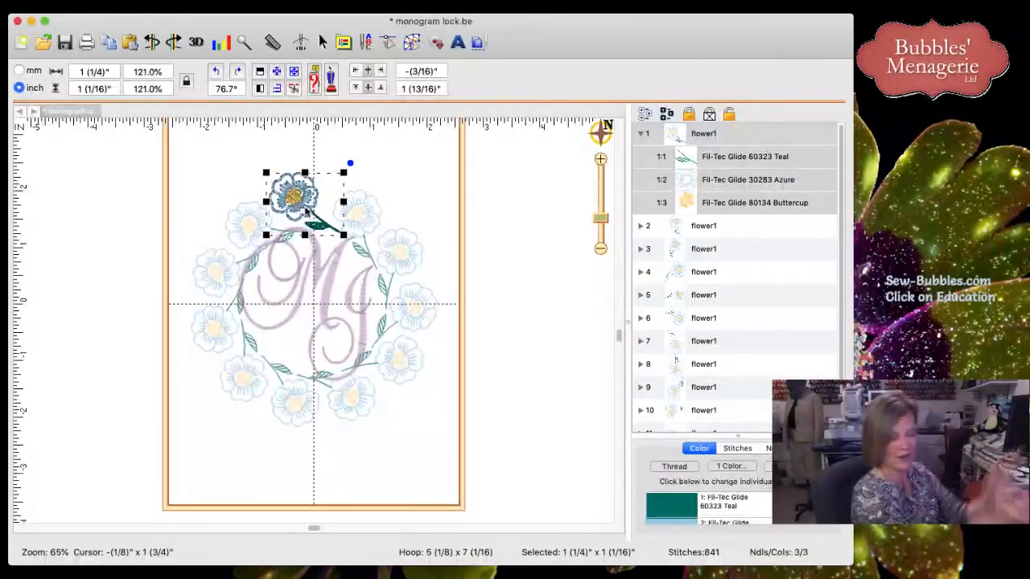
scroll(201, 152, "down", 1)
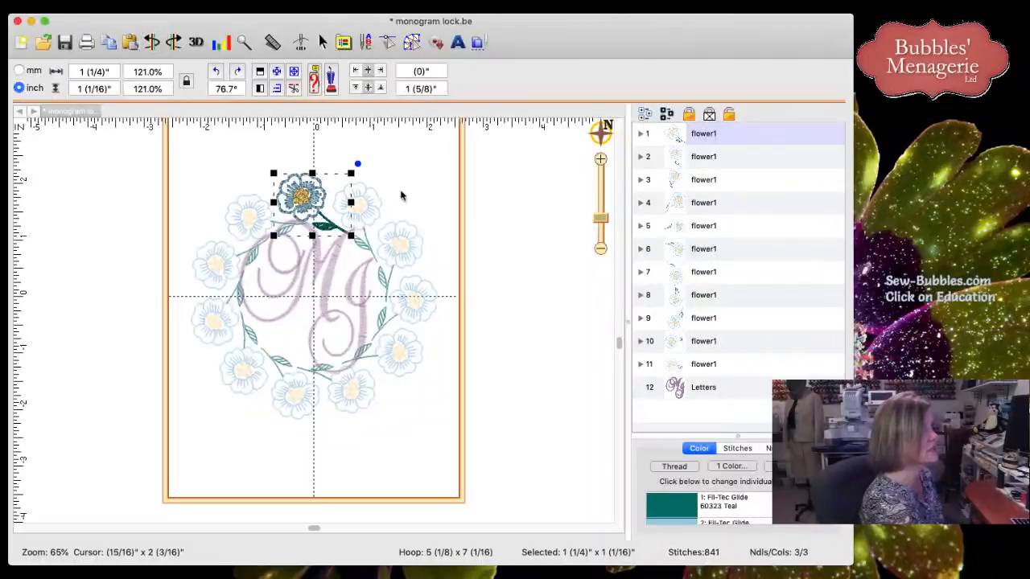
left_click(448, 216)
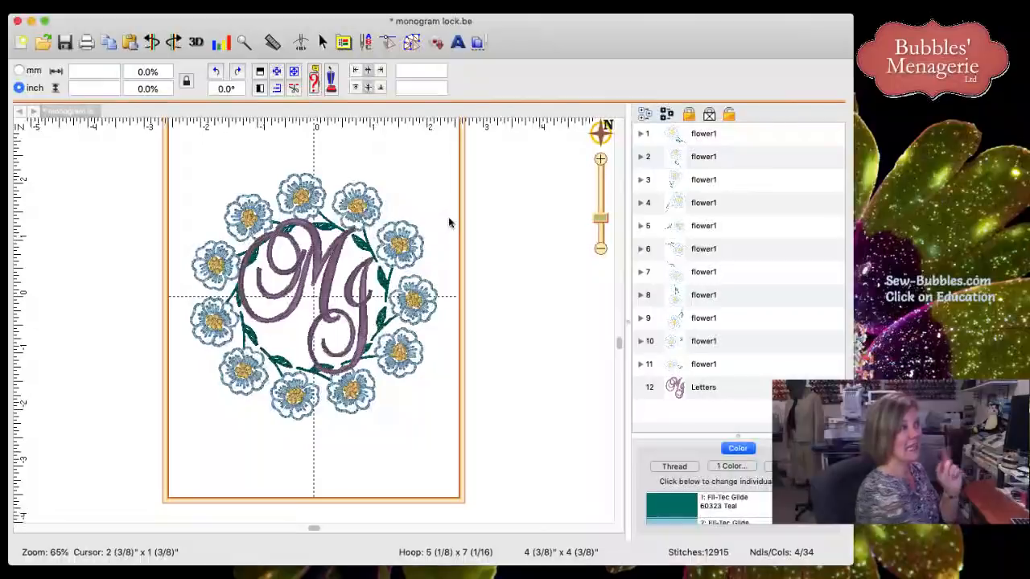
Select all the flowers and the lettering of the monogram design together, and clear the selection
scroll(448, 222, "down", 1)
scroll(448, 222, "down", 1)
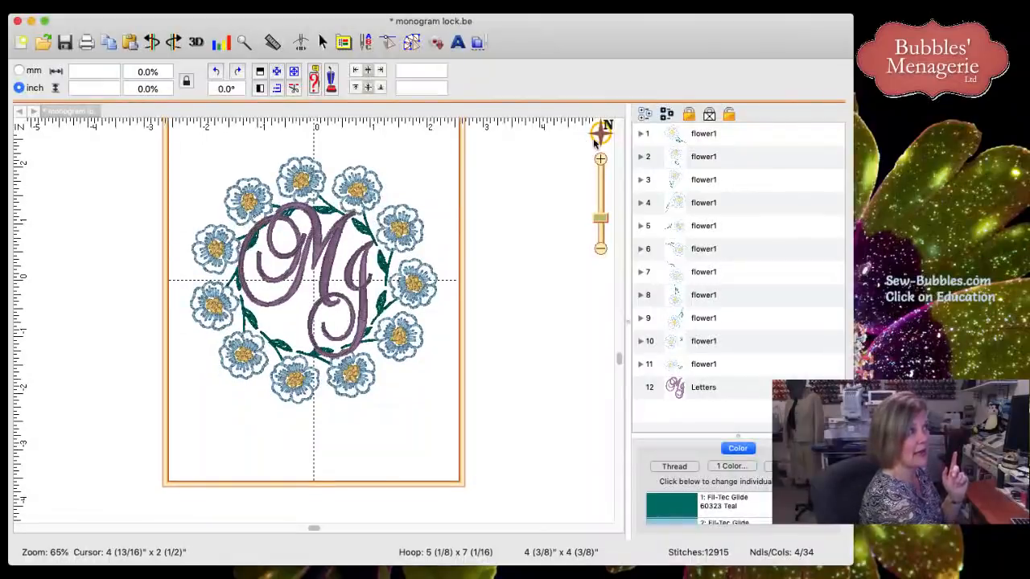
left_click(644, 115)
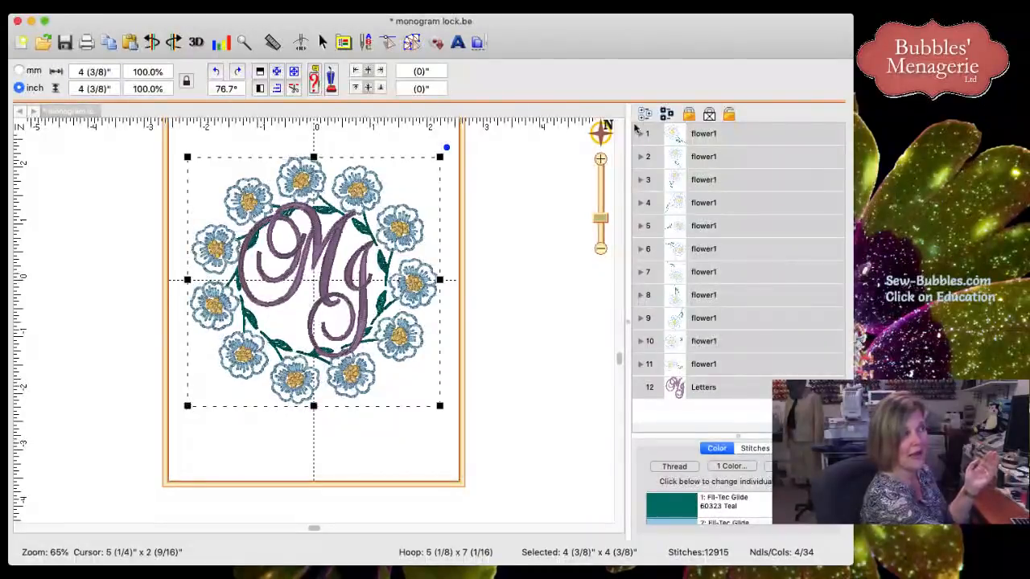
left_click(508, 250)
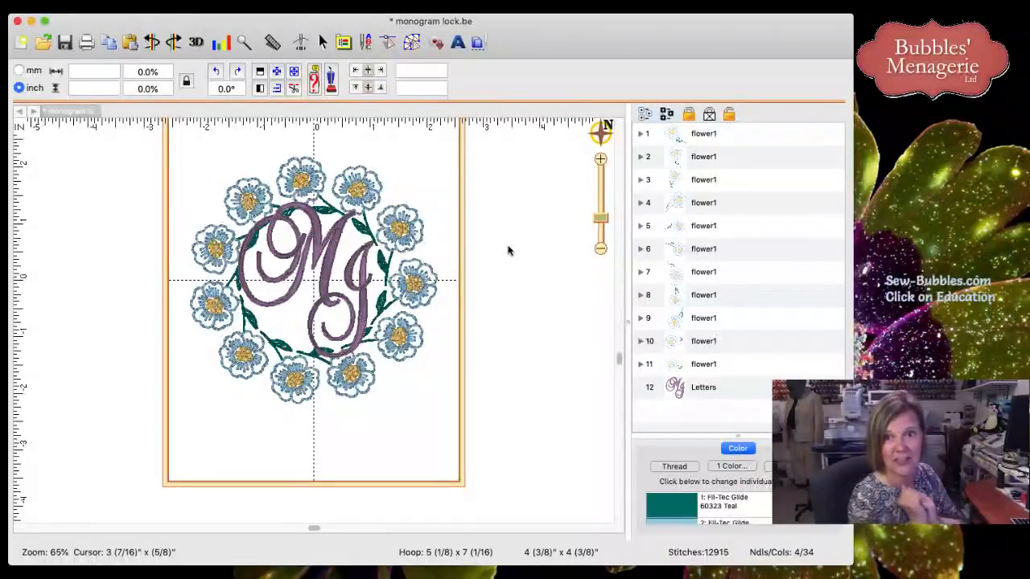
Select the MJ lettering, invert the selection to pick all the wreath flowers instead, and clear the selection
scroll(508, 251, "down", 1)
left_click(674, 387)
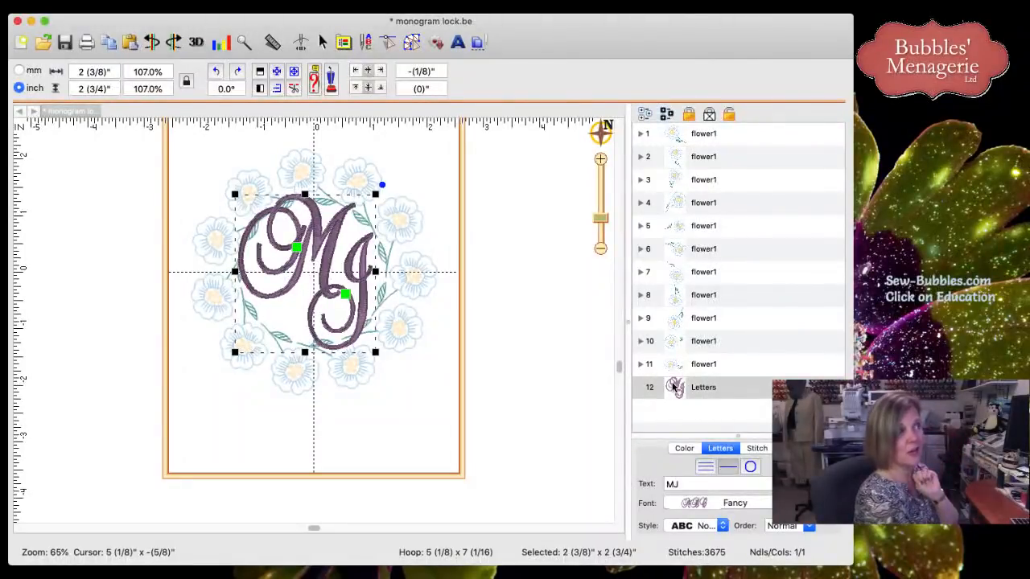
left_click(665, 117)
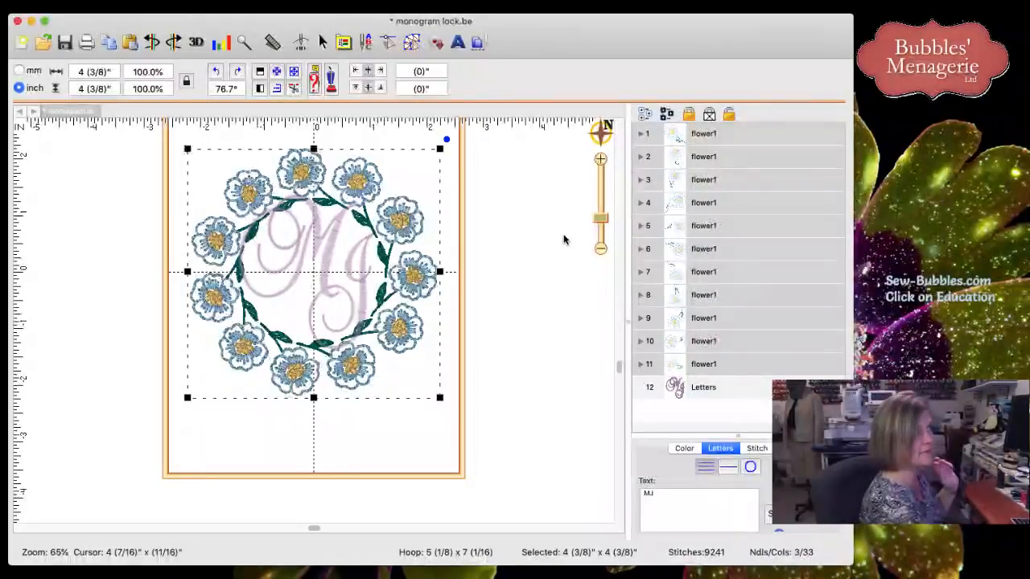
left_click(563, 239)
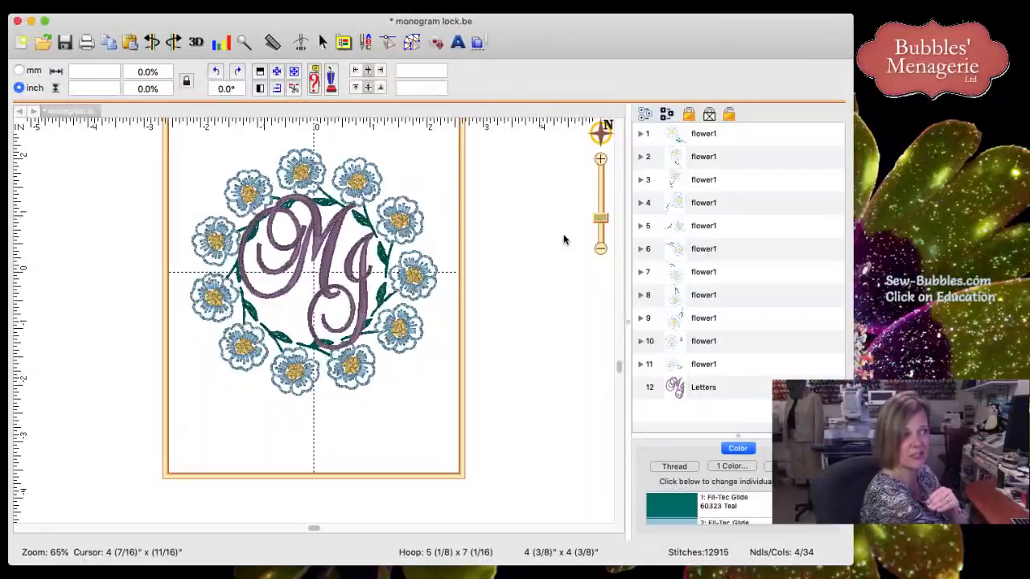
Select every wreath flower by inverting the selection of the MJ lettering, group the flowers, and clear the selection
left_click(701, 387)
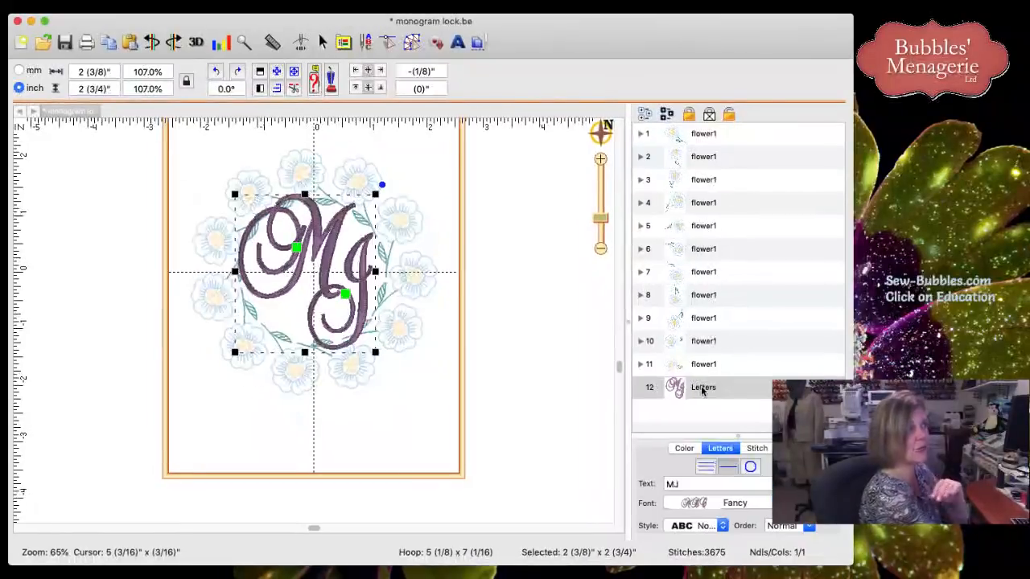
left_click(666, 116)
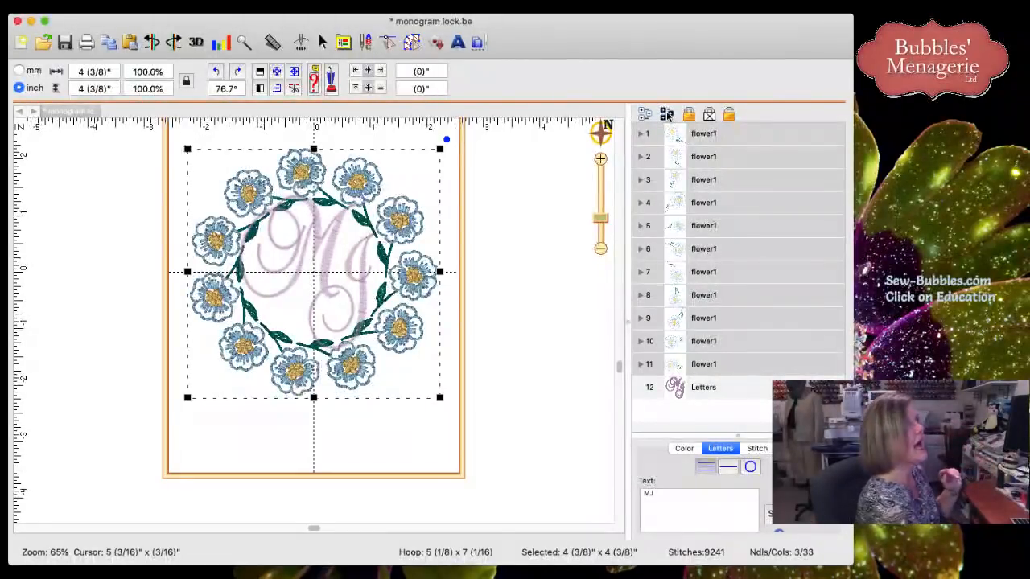
left_click(141, 5)
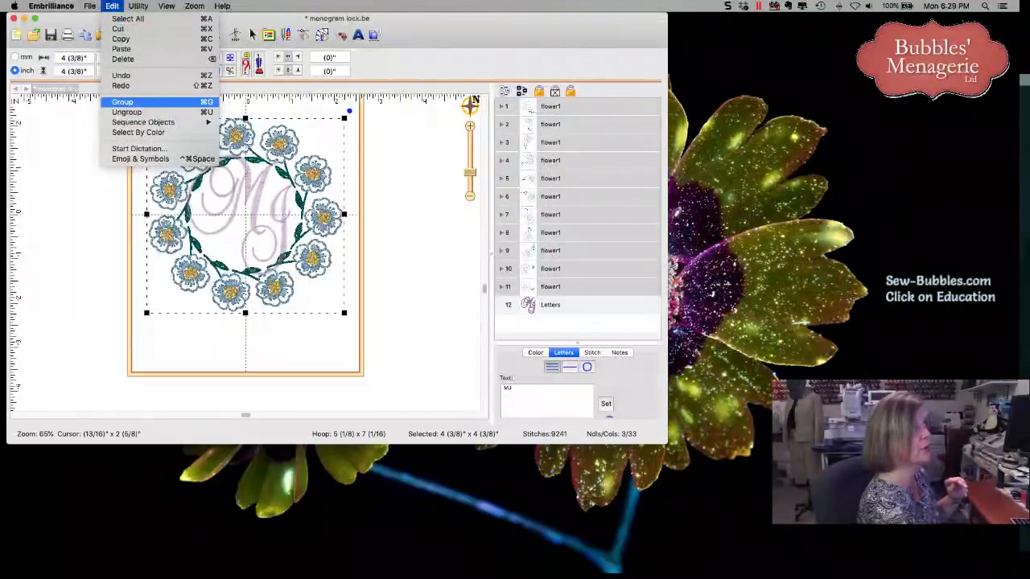
left_click(128, 103)
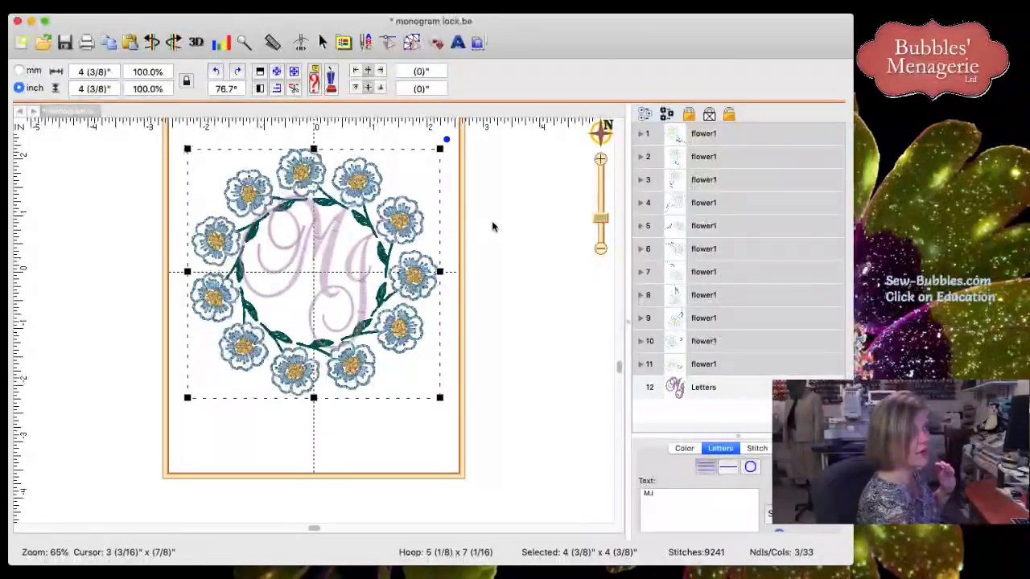
left_click(493, 226)
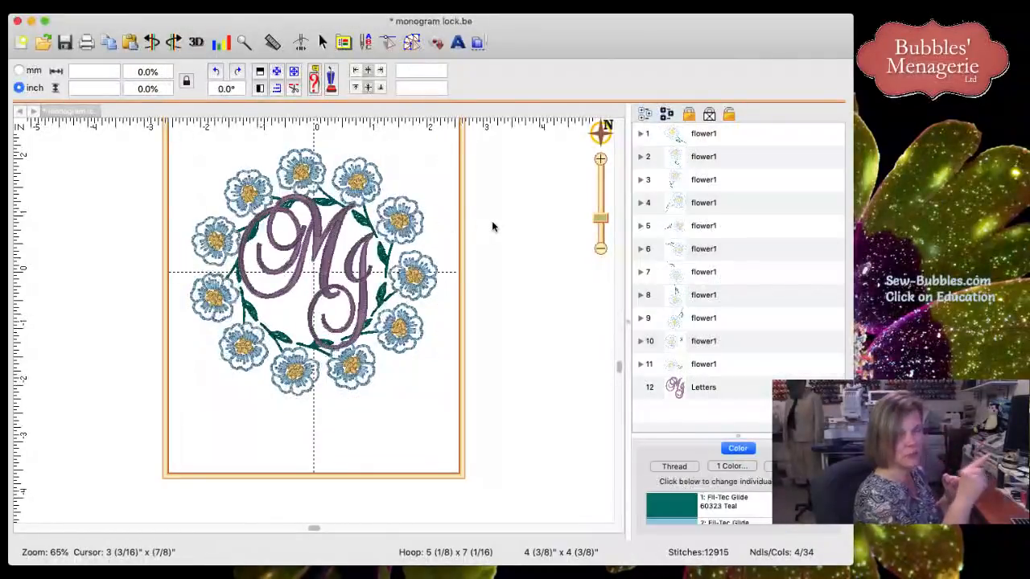
Move the grouped flower wreath about 1/16 inch below the hoop center as one unit, and deselect it
scroll(491, 221, "down", 2)
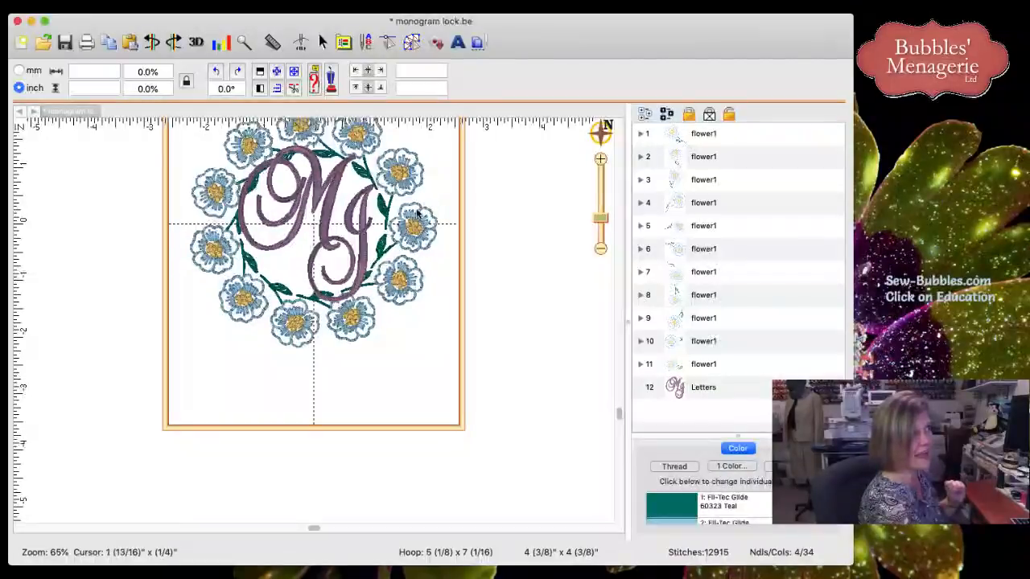
left_click_drag(618, 414, 609, 314)
left_click(400, 270)
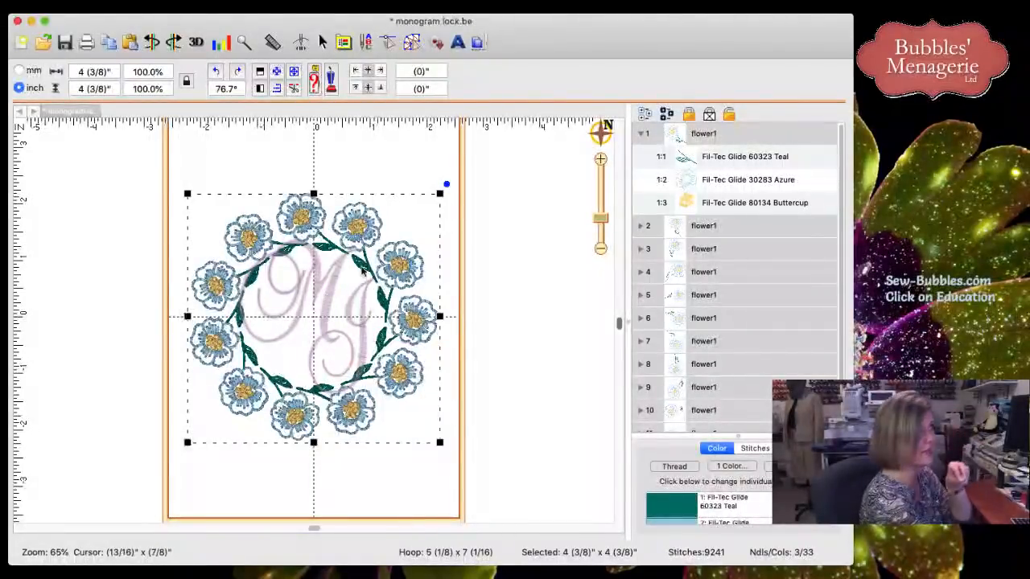
mouse_move(370, 247)
left_mouse_down()
mouse_move(368, 222)
mouse_move(395, 210)
mouse_move(329, 260)
mouse_move(261, 258)
mouse_move(373, 257)
mouse_move(351, 241)
mouse_move(362, 237)
mouse_move(348, 259)
mouse_move(357, 225)
mouse_move(366, 247)
left_mouse_up()
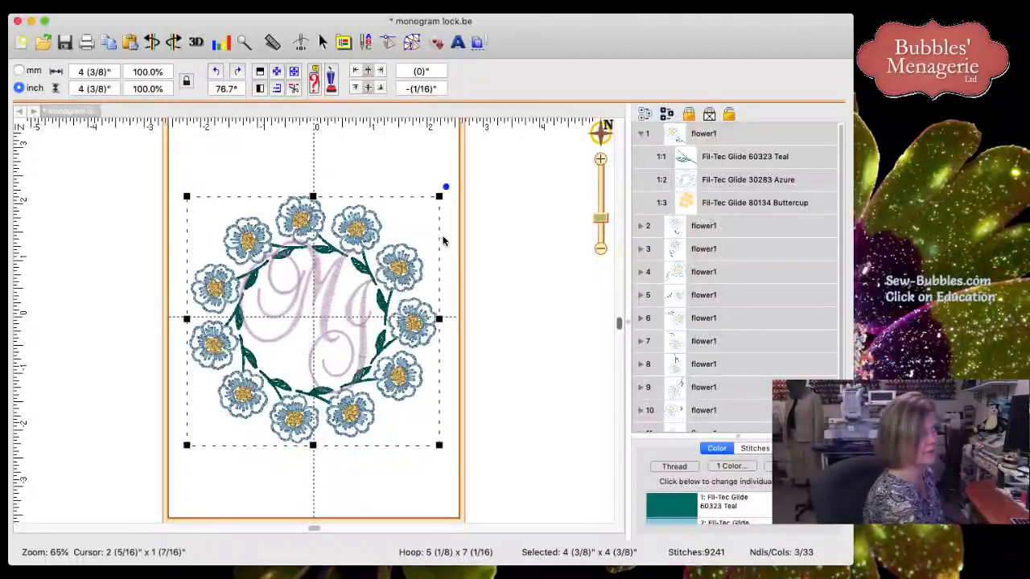
left_click(478, 236)
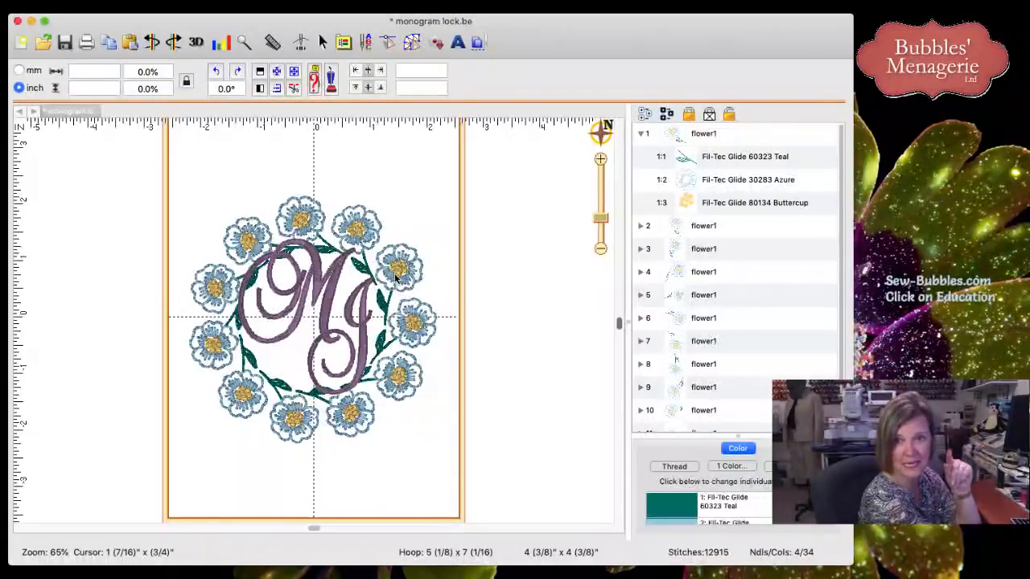
Select only the second flower1 of the wreath, extend the selection to the whole wreath, and clear it
left_click(689, 227)
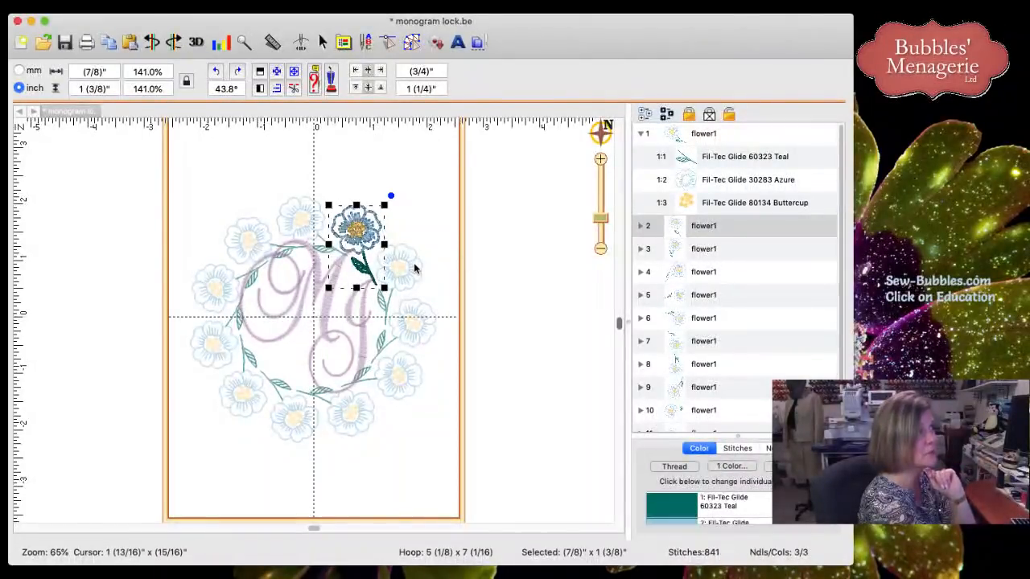
key("super+a")
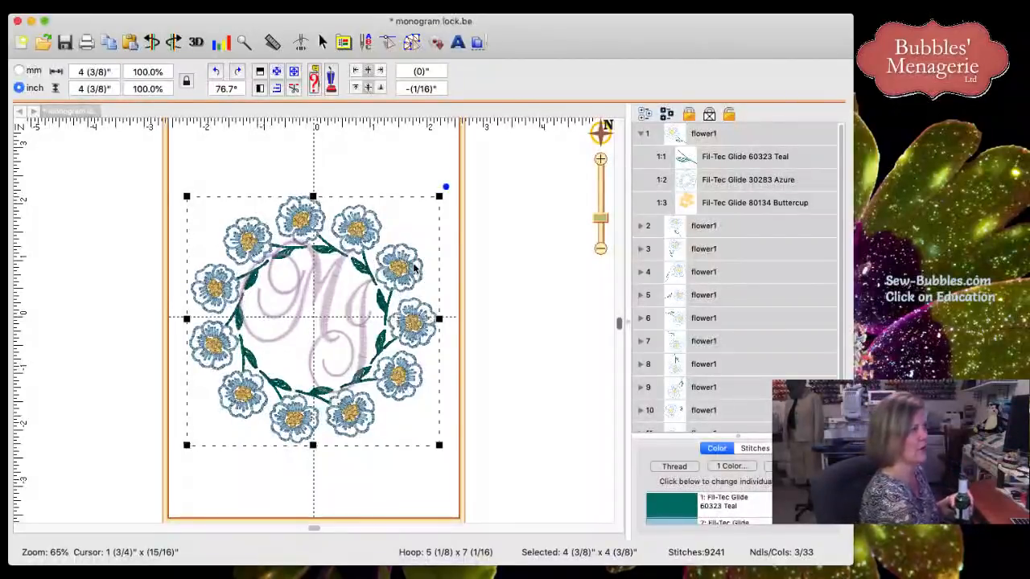
left_click(539, 241)
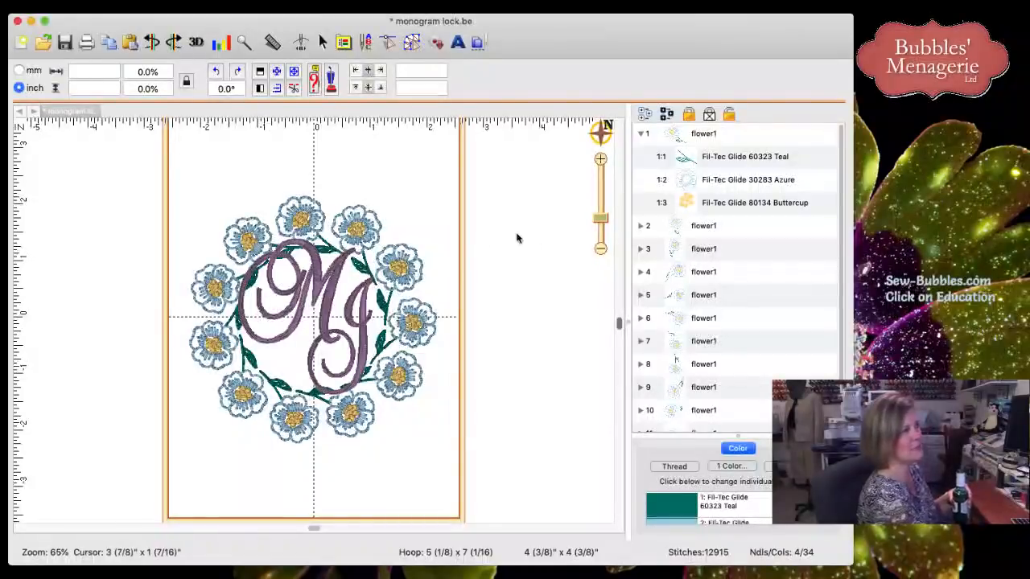
Select the MJ lettering and then the grouped wreath, move the wreath back to the hoop center, and deselect it
left_click(317, 295)
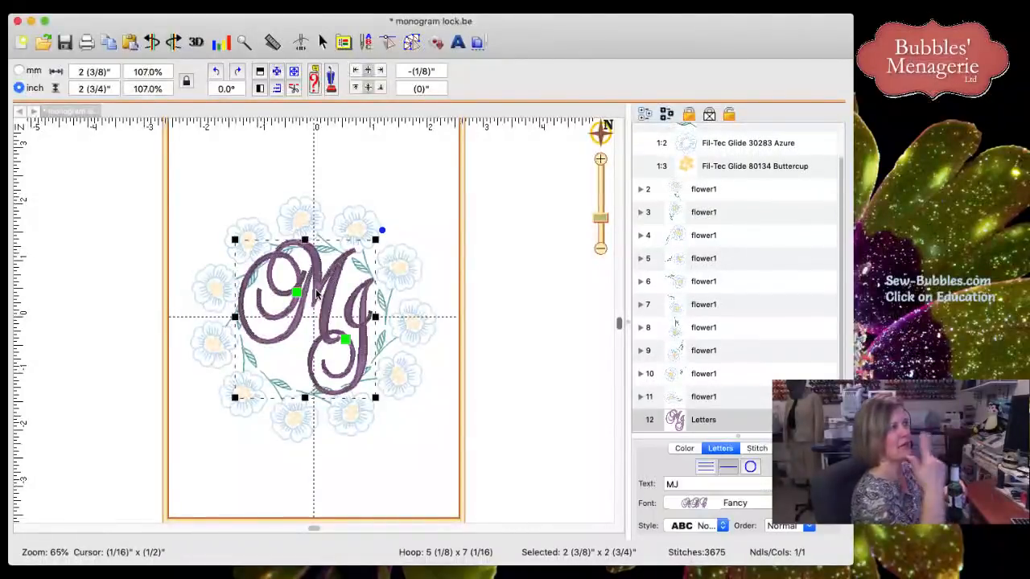
left_click(327, 232)
left_click_drag(327, 231, 320, 252)
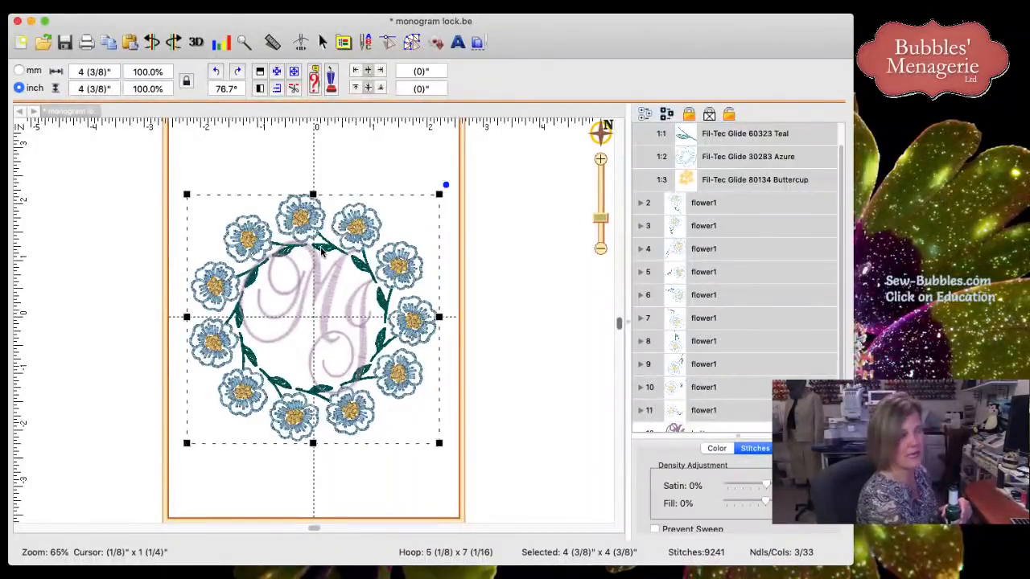
left_click(444, 274)
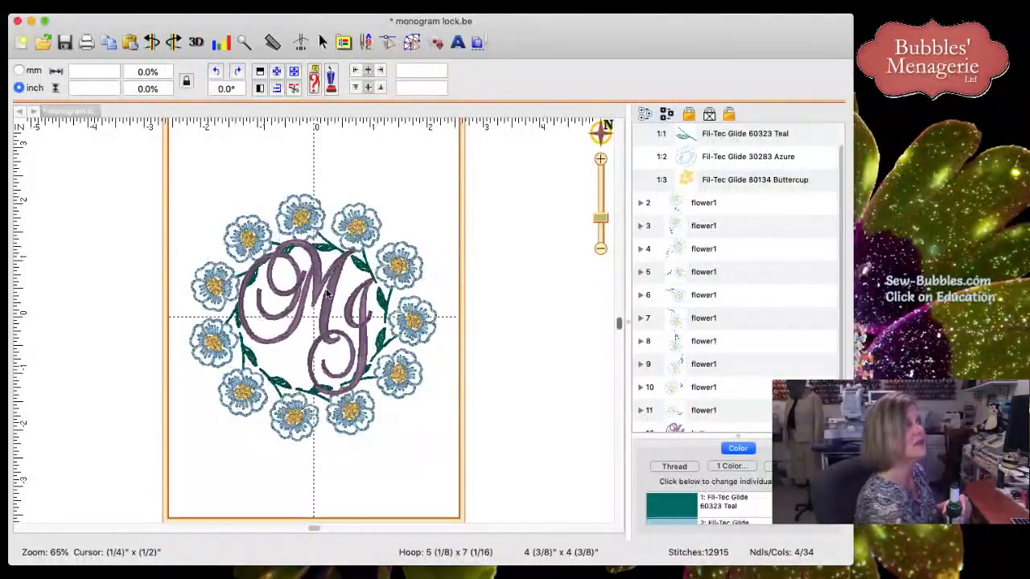
Lock the whole grouped flower wreath in place and clear the selection
scroll(327, 296, "down", 1)
left_click(344, 203)
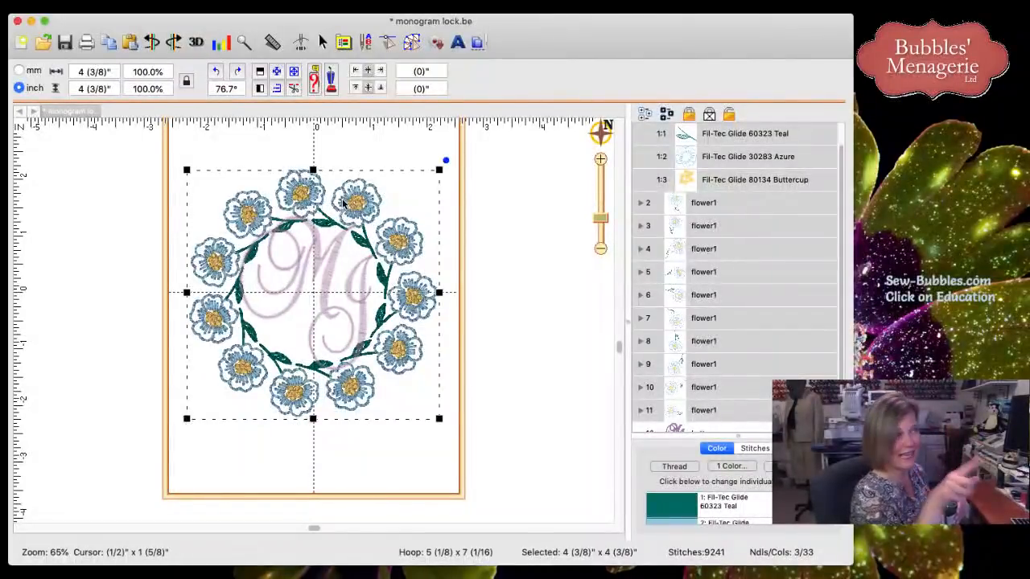
left_click(689, 115)
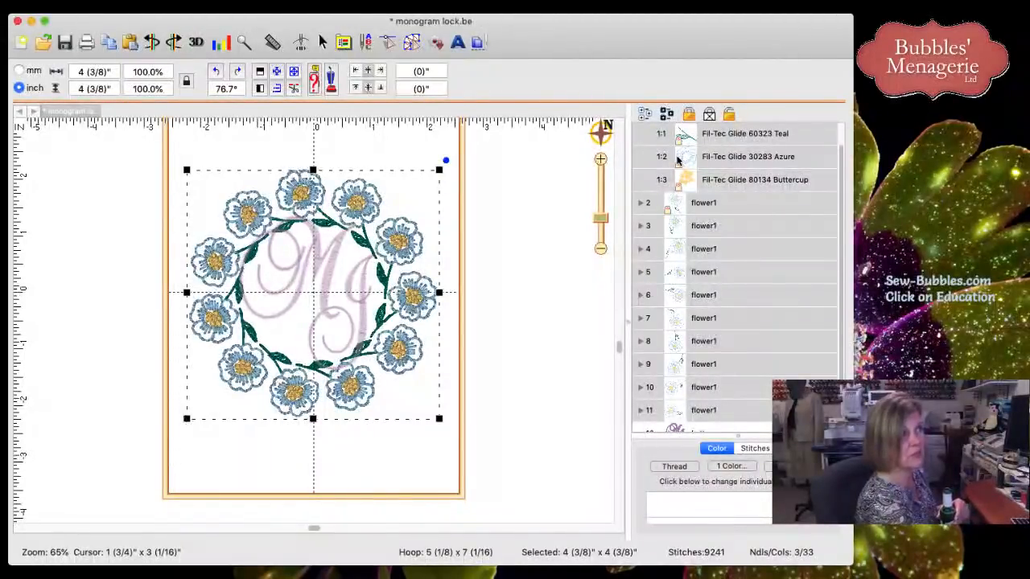
left_click(514, 223)
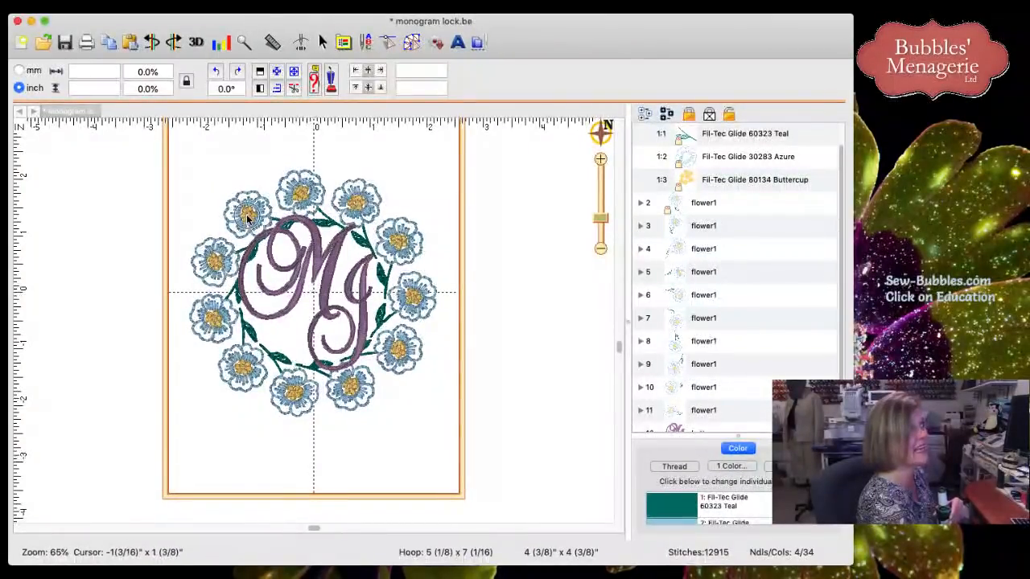
Shrink the MJ lettering to about 1 7/8 by 2 3/16 inches and place it inside the wreath, about 1/8 inch left of the hoop center
left_click(334, 270)
left_click(330, 291)
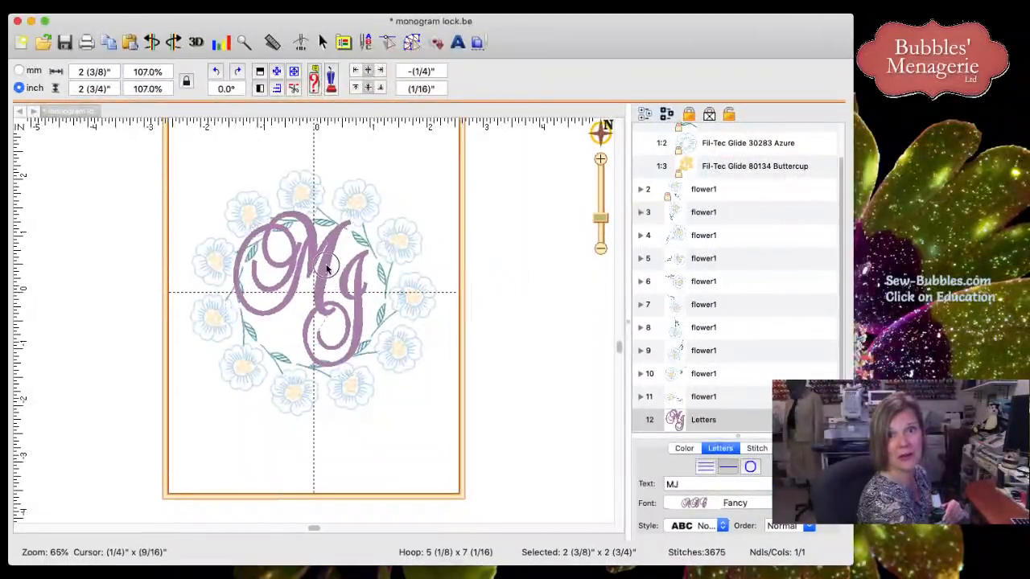
left_click_drag(336, 272, 324, 274)
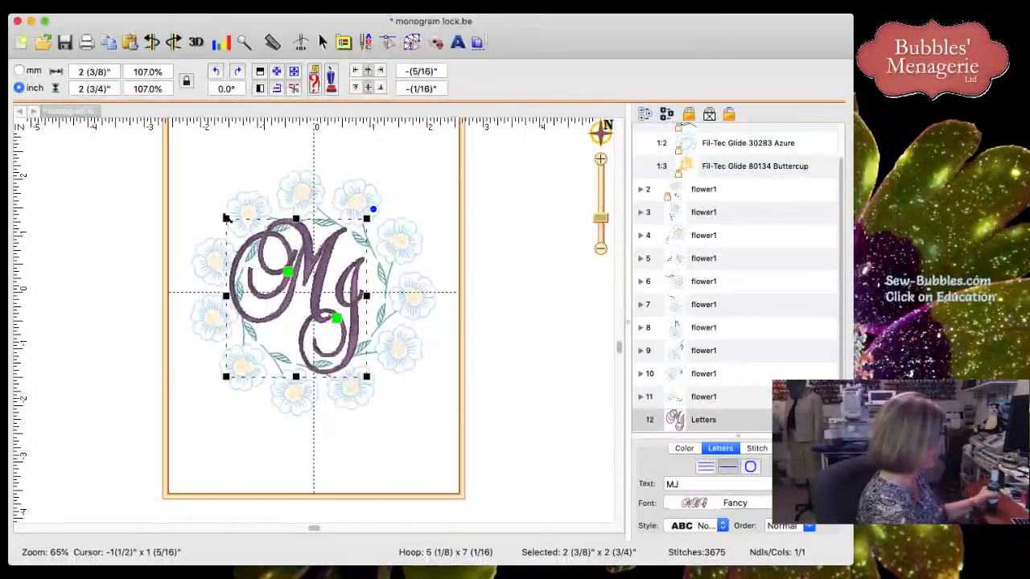
left_click_drag(226, 217, 247, 249)
left_click_drag(313, 299, 324, 297)
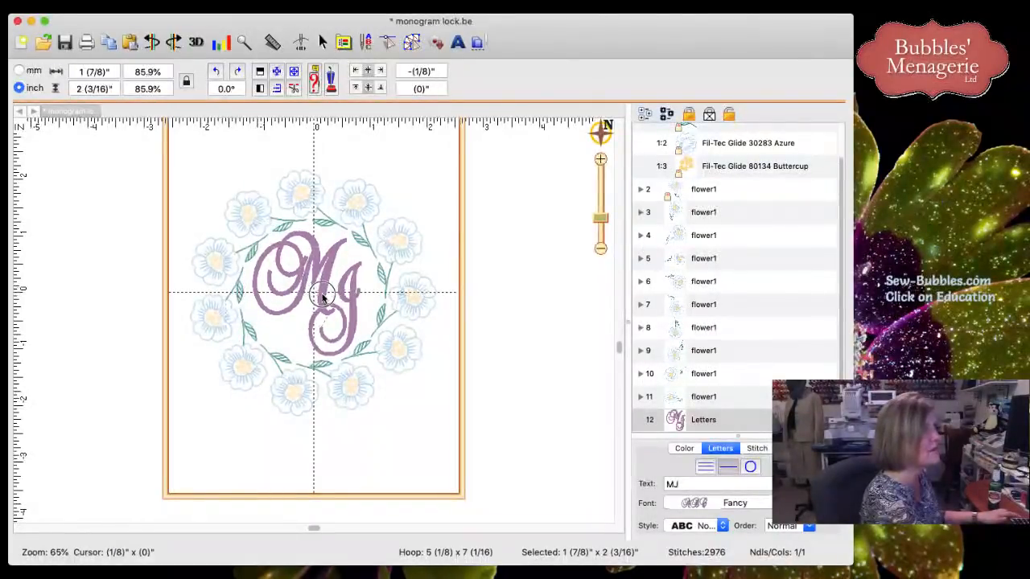
left_click(453, 254)
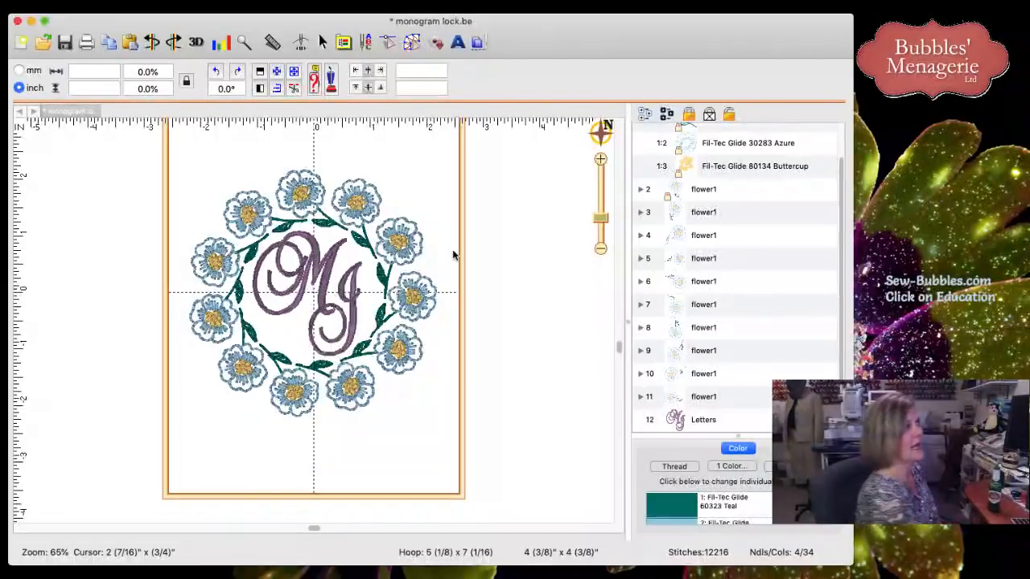
Hide and lock the MJ lettering, reselect it from the object list and unlock it to show it again
left_click(330, 258)
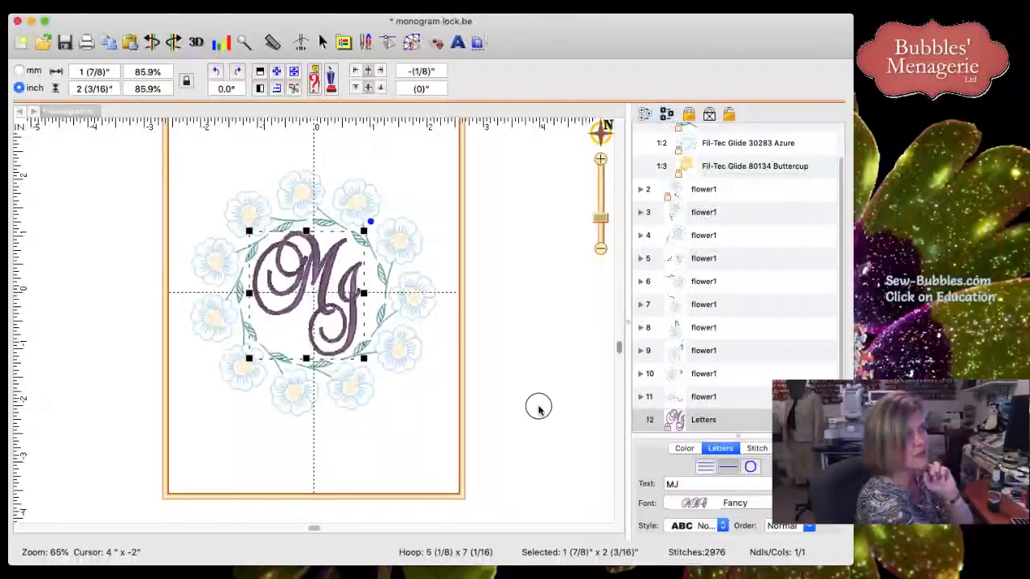
left_click(538, 409)
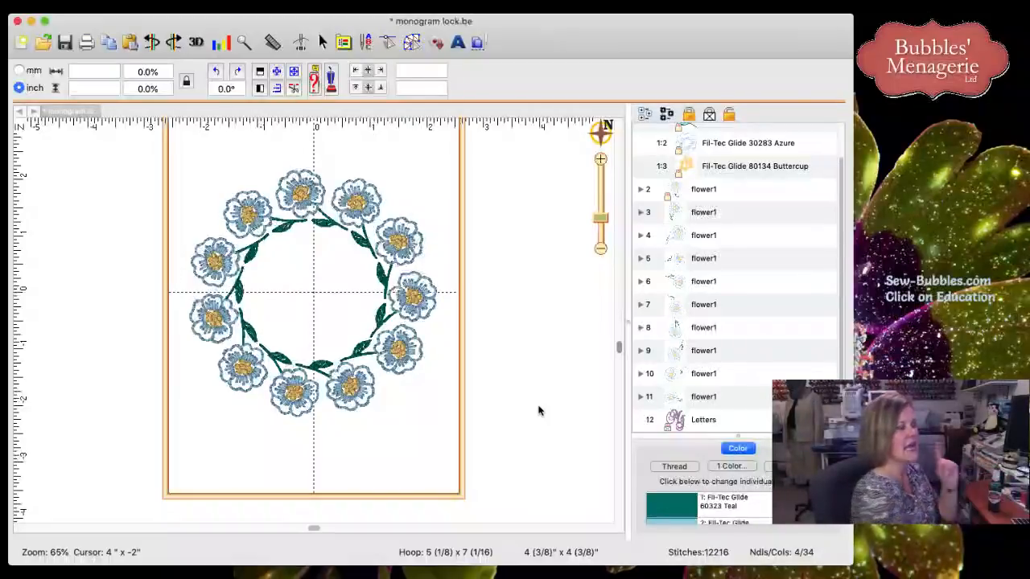
left_click(680, 424)
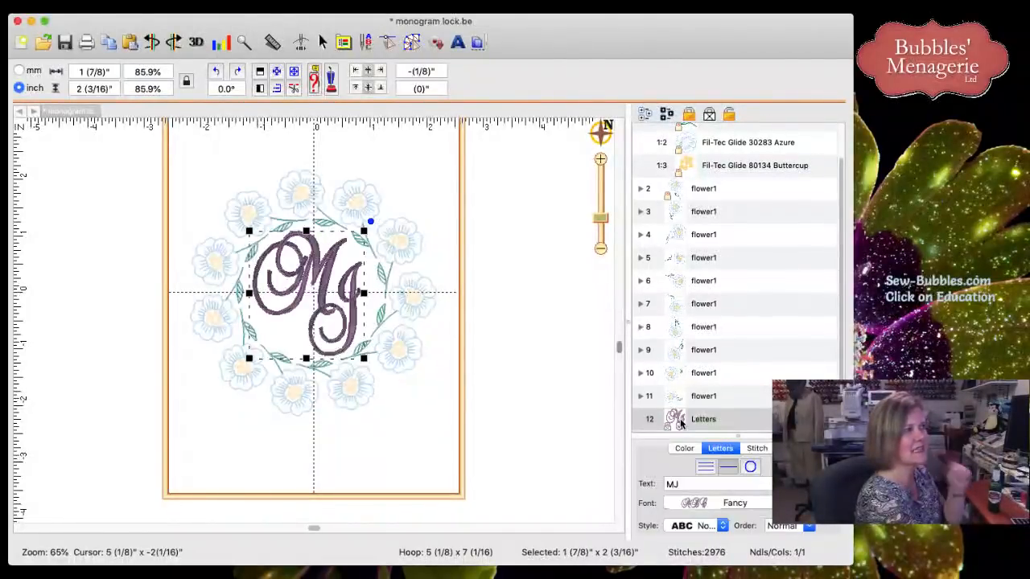
scroll(680, 424, "up", 1)
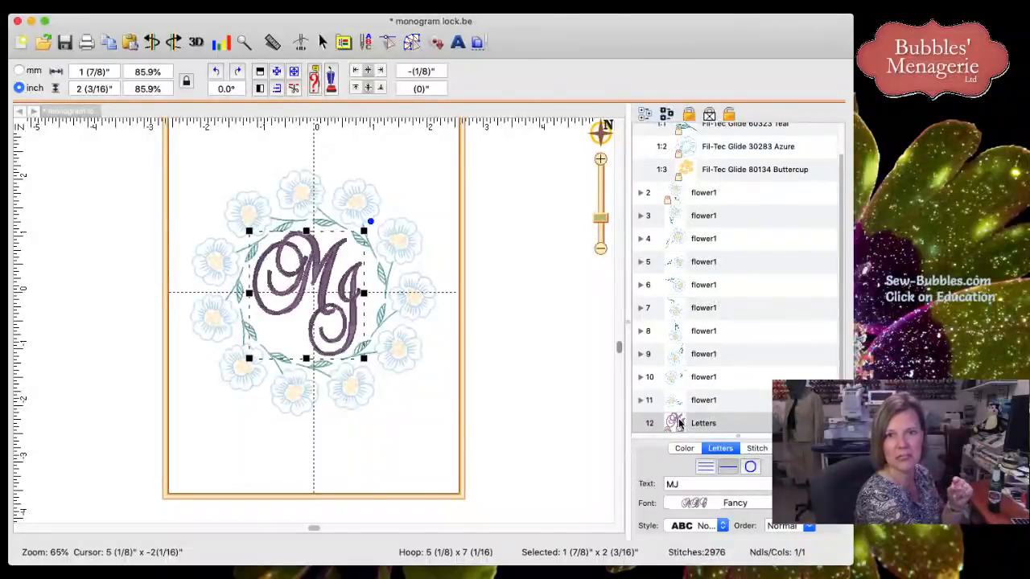
scroll(680, 386, "up", 2)
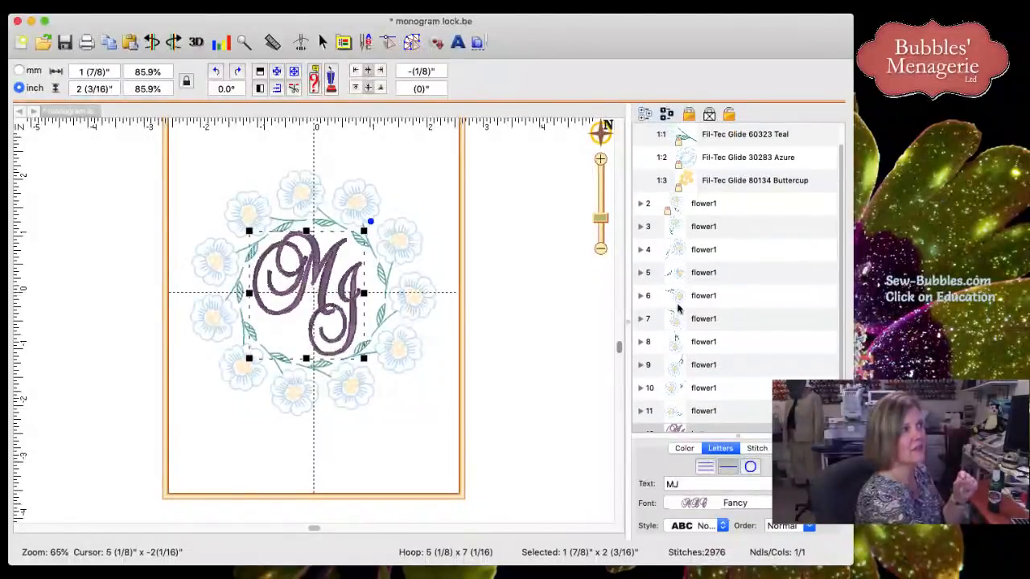
left_click(726, 117)
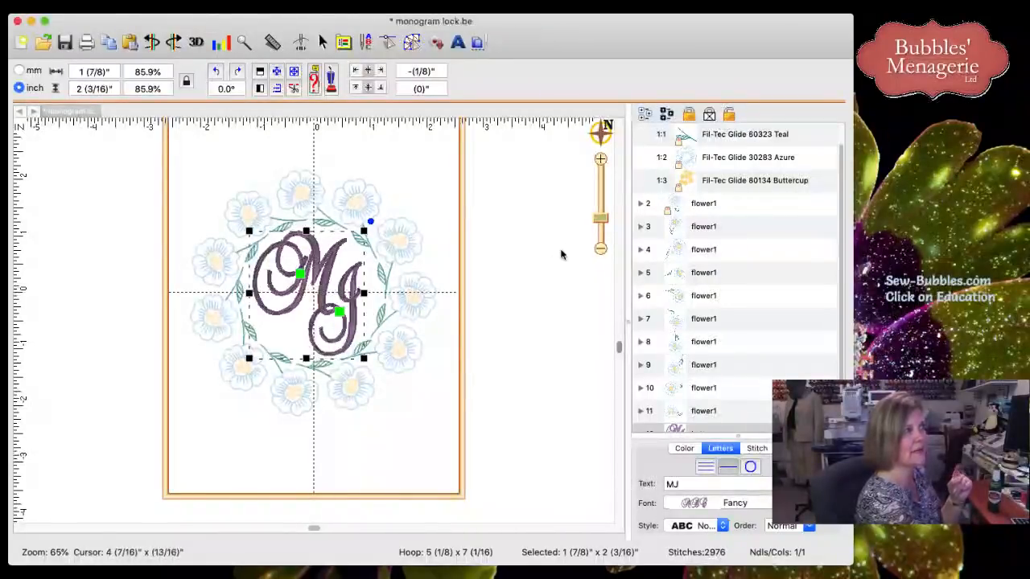
left_click(525, 281)
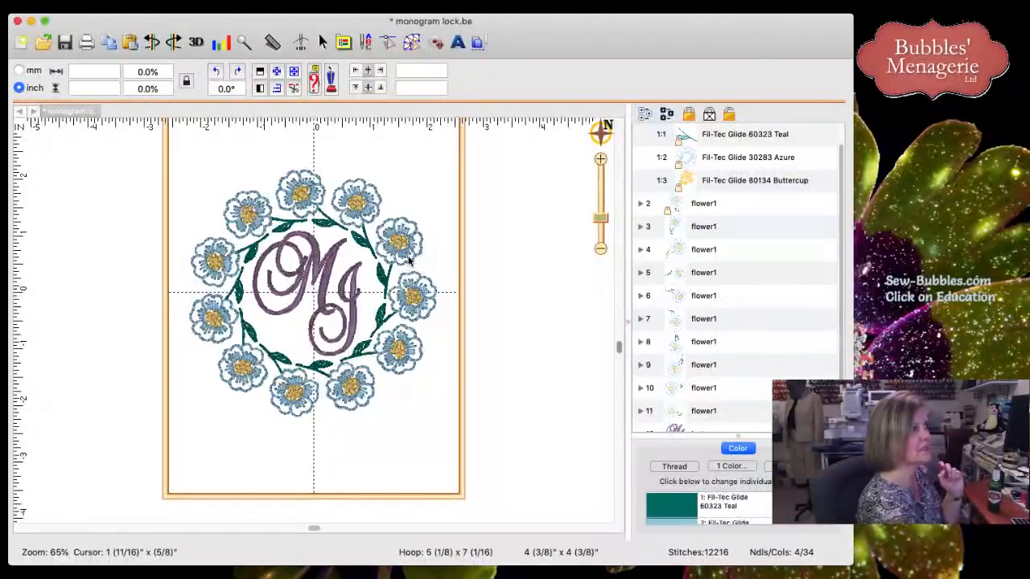
Select all objects of the monogram design, unlock them together, and clear the selection
left_click_drag(841, 190, 840, 163)
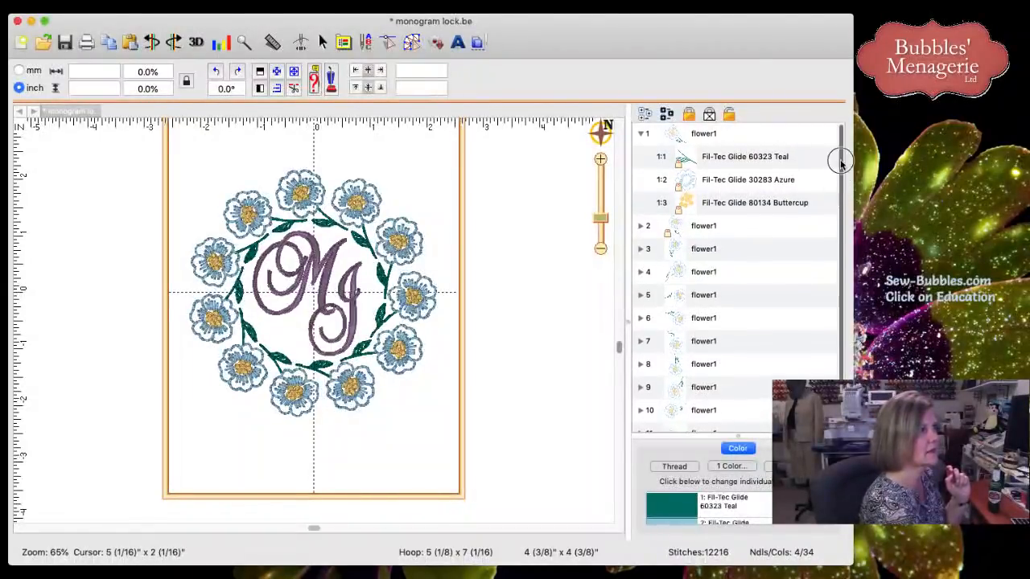
left_click(644, 114)
left_click(728, 114)
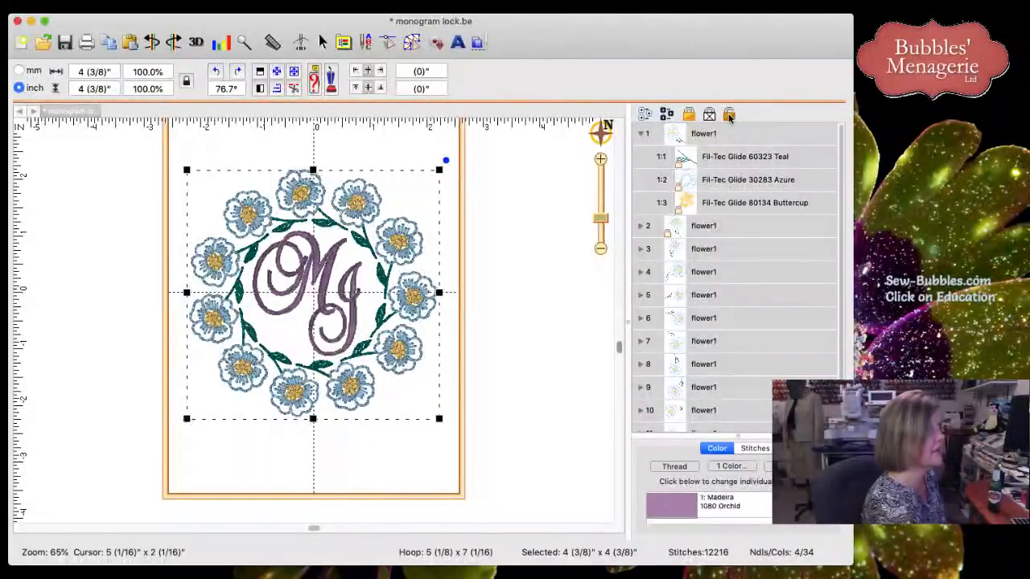
left_click(466, 255)
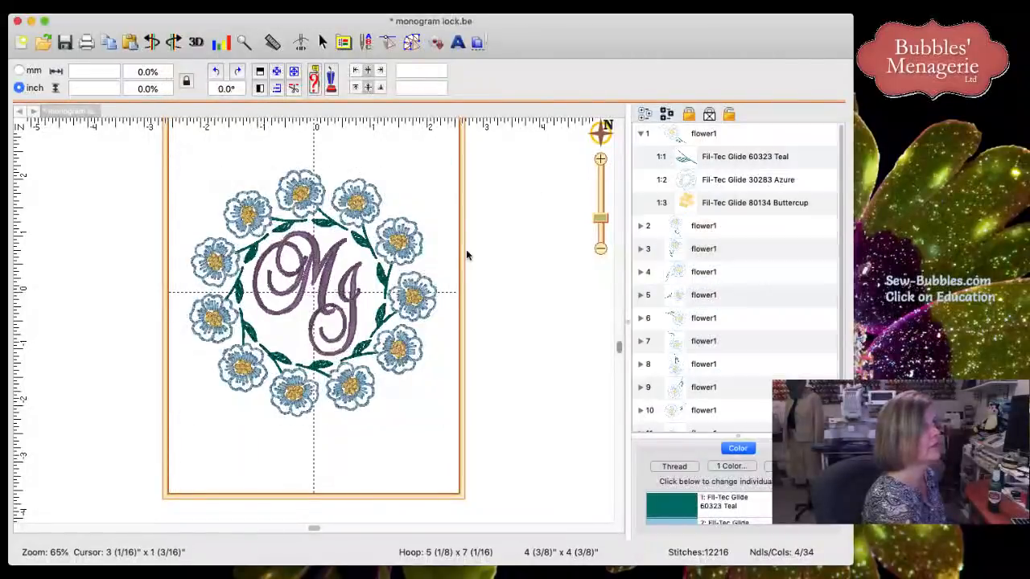
Select the grouped flower wreath as one unit in the design and clear the selection
left_click(397, 245)
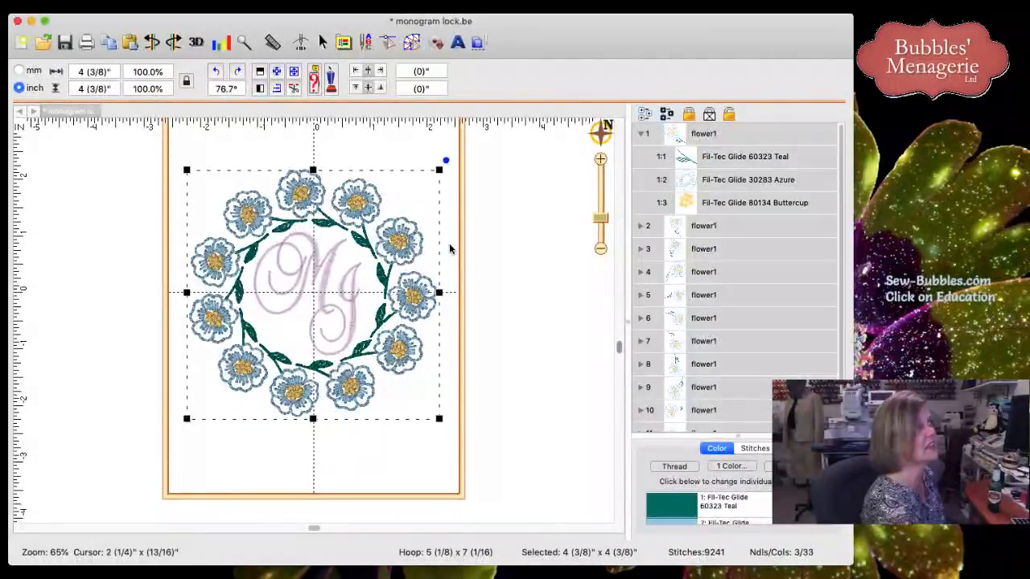
left_click(494, 241)
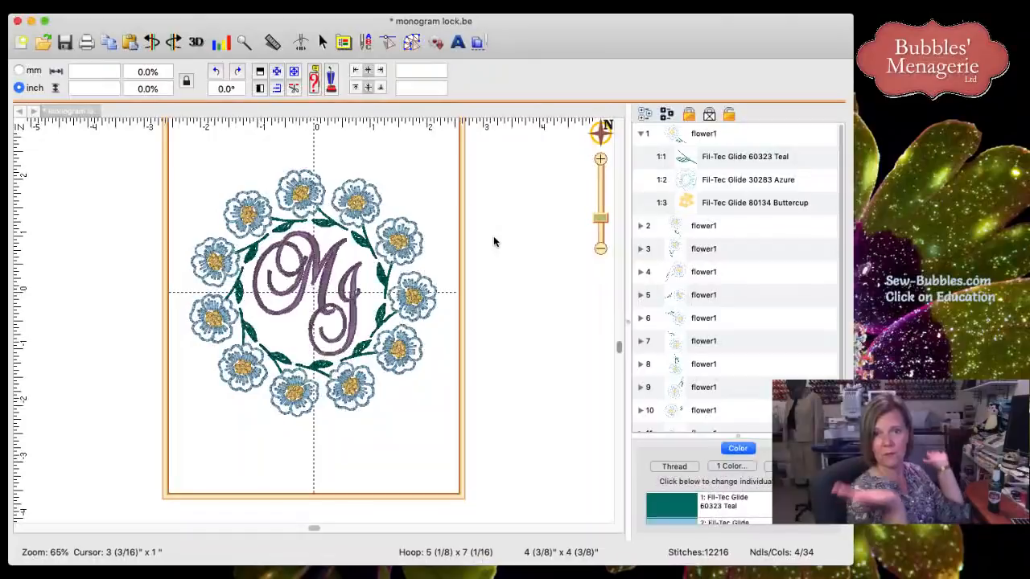
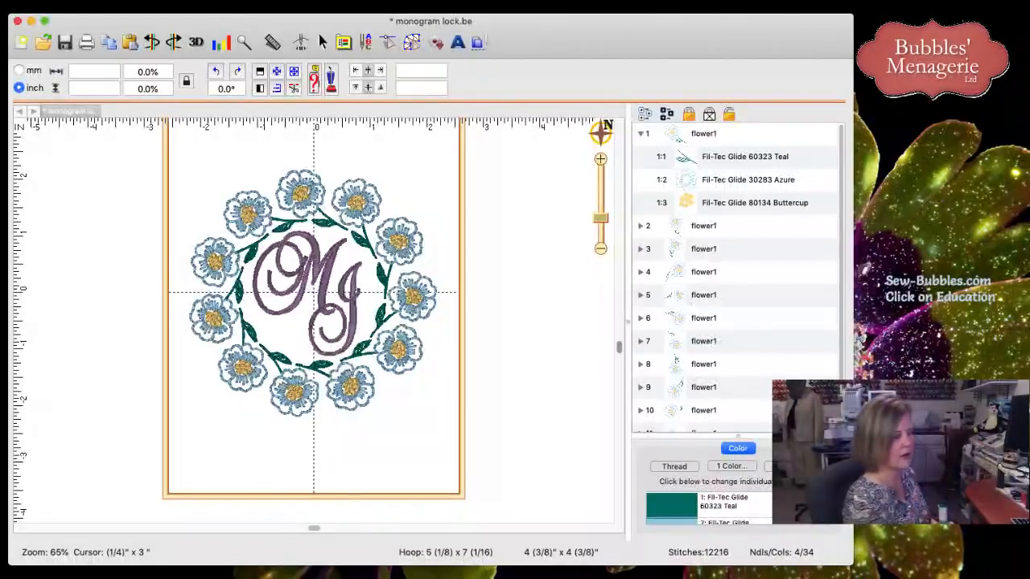
Select flowers 1 through 7 one after another in the object list to follow the wreath's sewing order
left_click(706, 141)
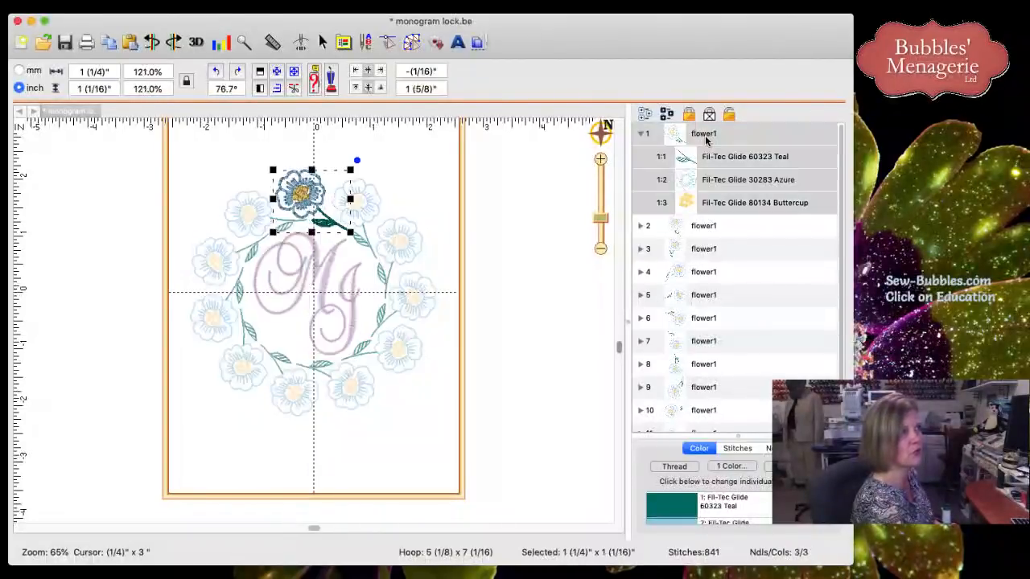
left_click(705, 230)
left_click(703, 250)
left_click(708, 272)
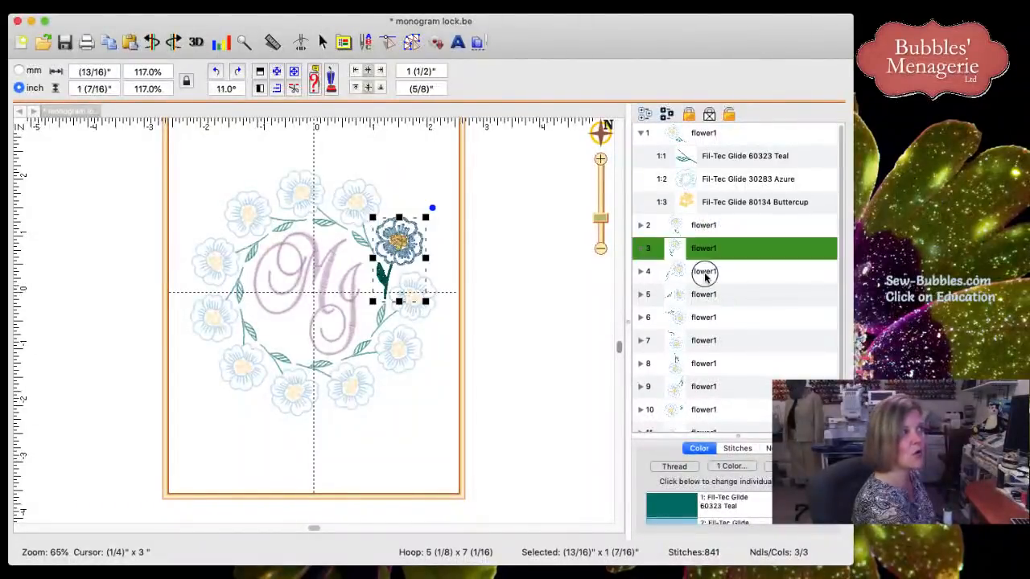
left_click(707, 295)
left_click(704, 320)
left_click(708, 338)
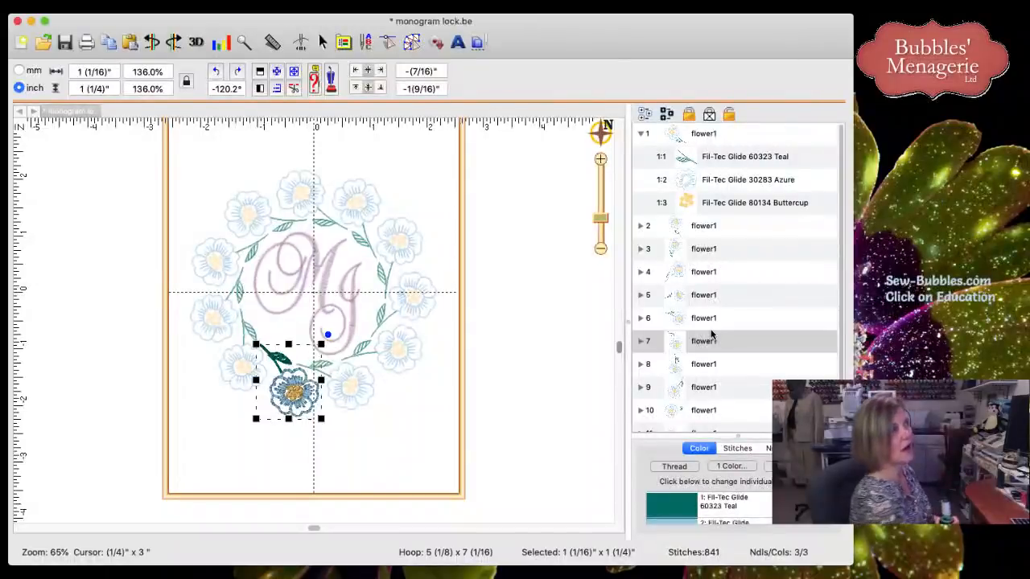
Scrub through the design's sewing sequence in the stitch simulator and return to object selection mode
left_click(301, 44)
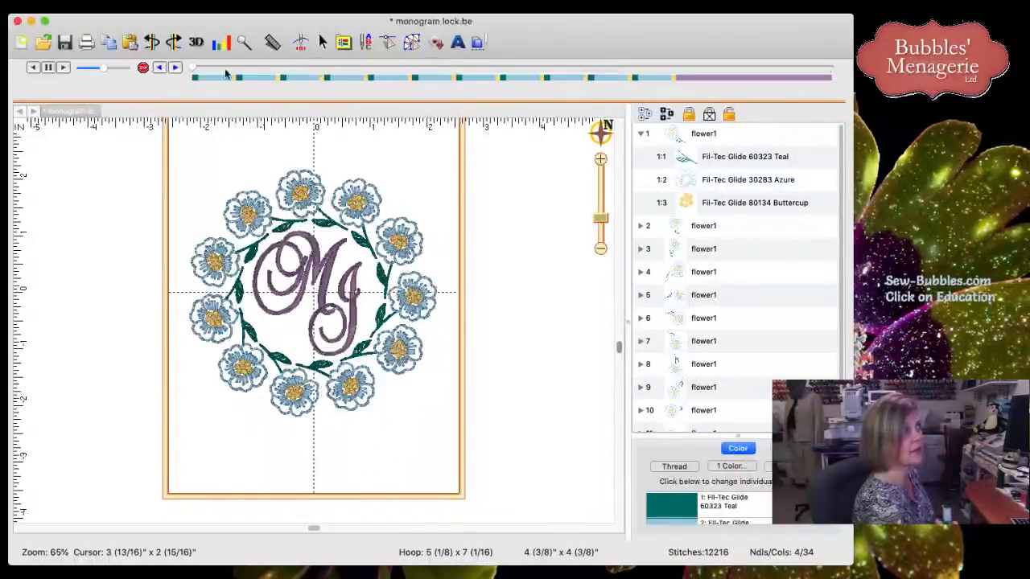
mouse_move(193, 69)
left_mouse_down()
mouse_move(411, 78)
mouse_move(829, 69)
mouse_move(520, 87)
left_mouse_up()
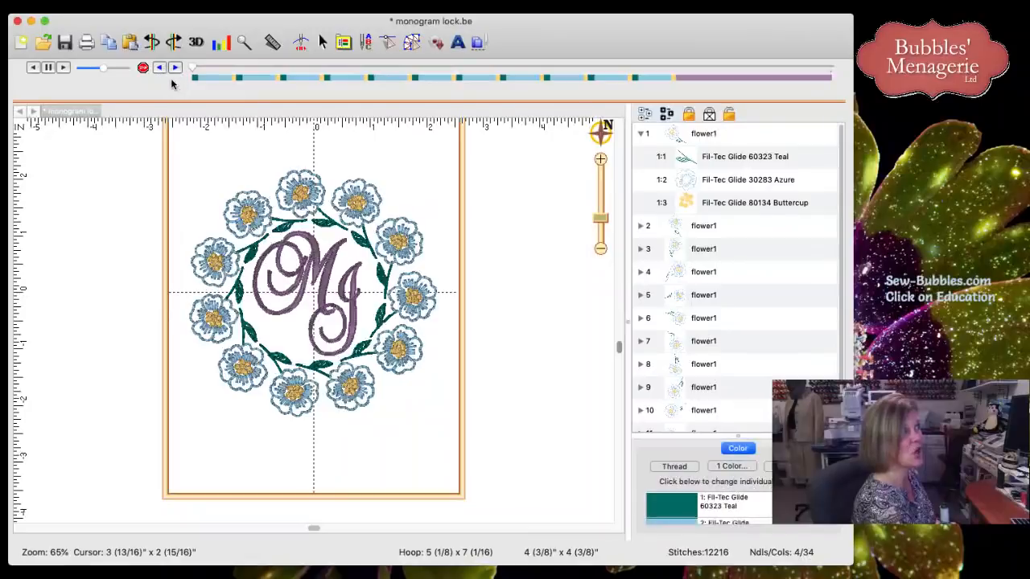
left_click(324, 42)
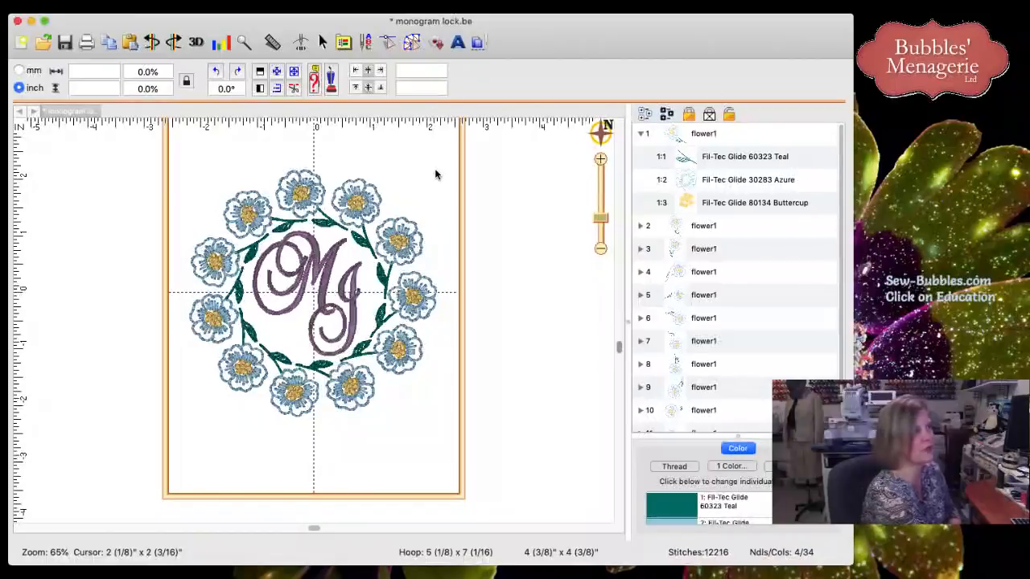
Widen the object pane slightly and enlarge the color properties pane beneath the object list
left_click_drag(626, 218, 604, 217)
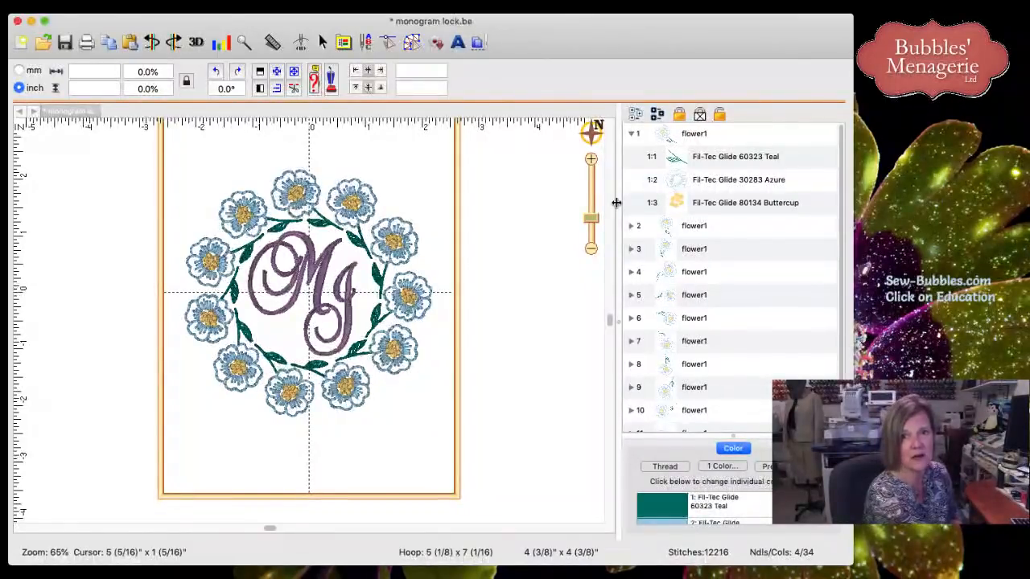
mouse_move(615, 203)
left_mouse_down()
mouse_move(547, 206)
mouse_move(625, 206)
left_mouse_up()
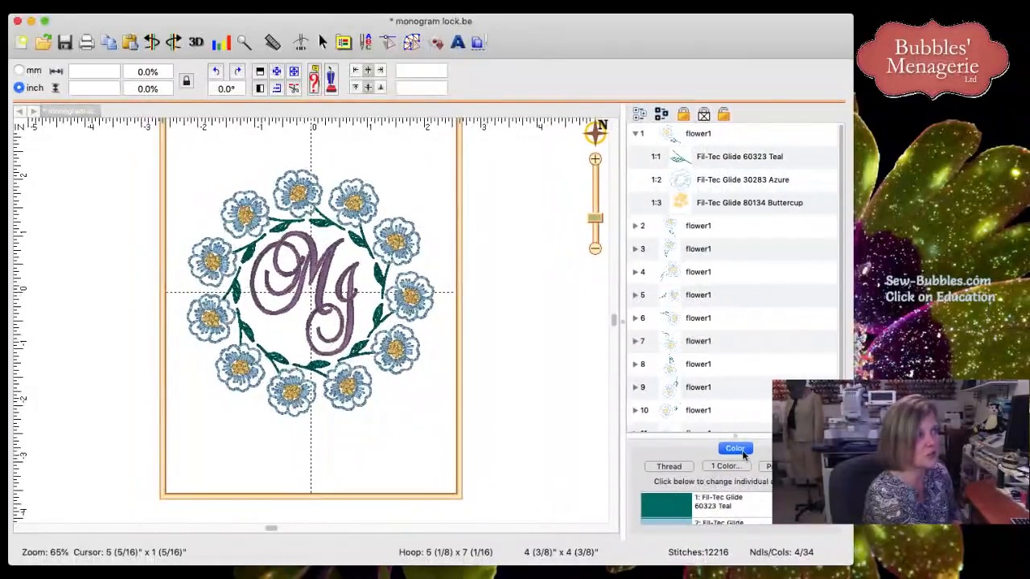
left_click_drag(726, 436, 710, 385)
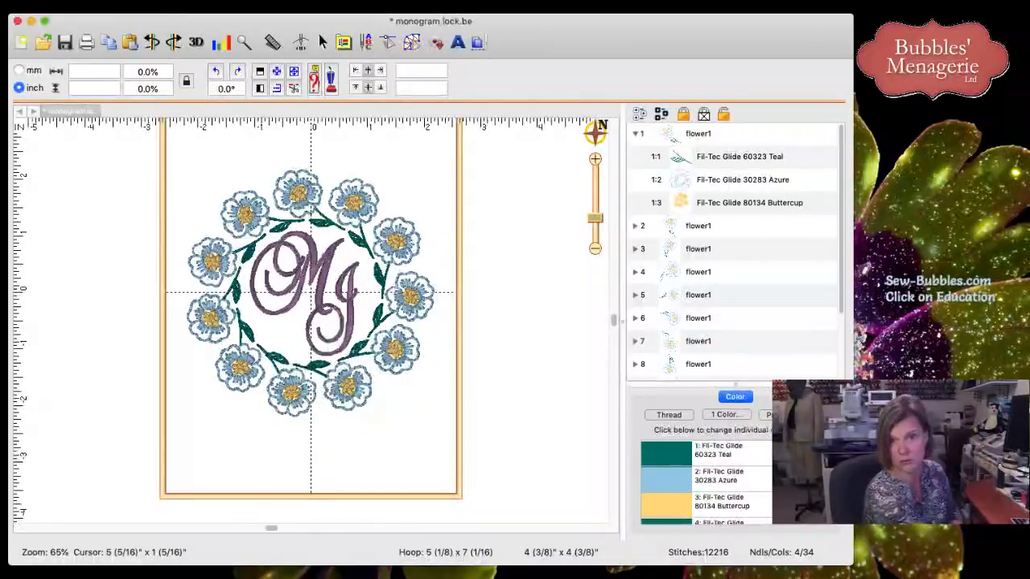
Look up the Manage Views options for the Object View, Properties View and Status Bar
left_click(213, 6)
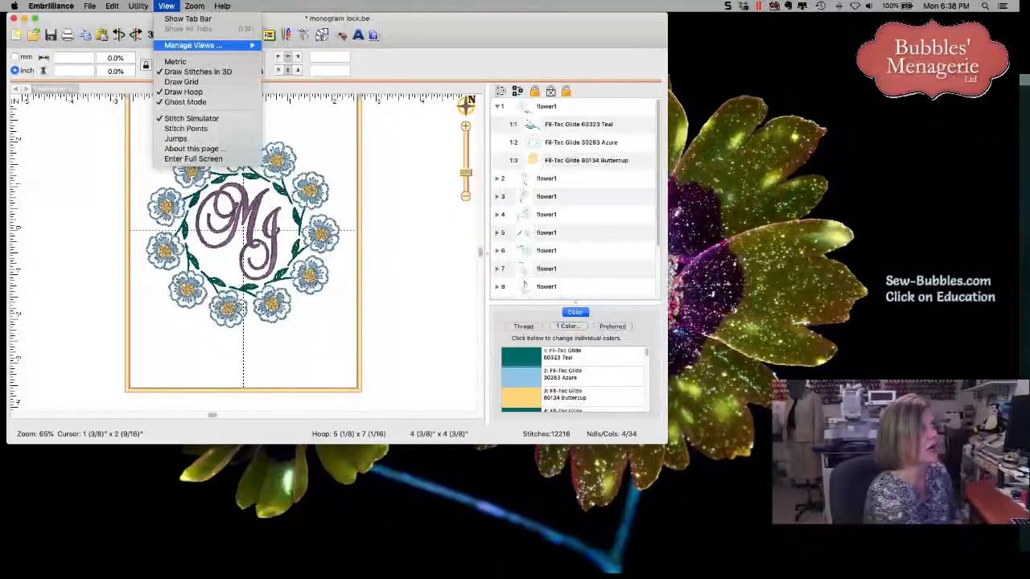
mouse_move(205, 45)
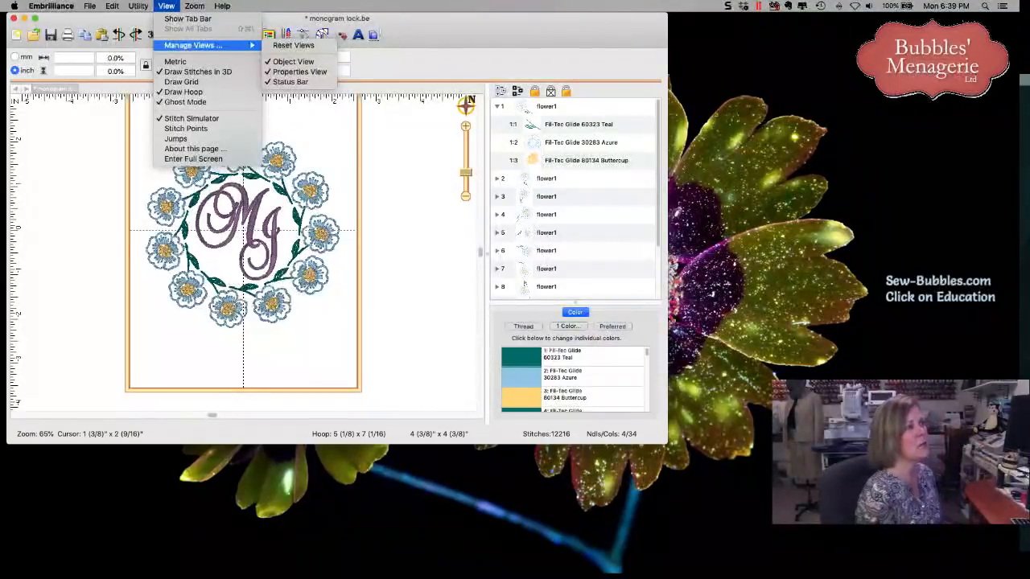
mouse_move(222, 5)
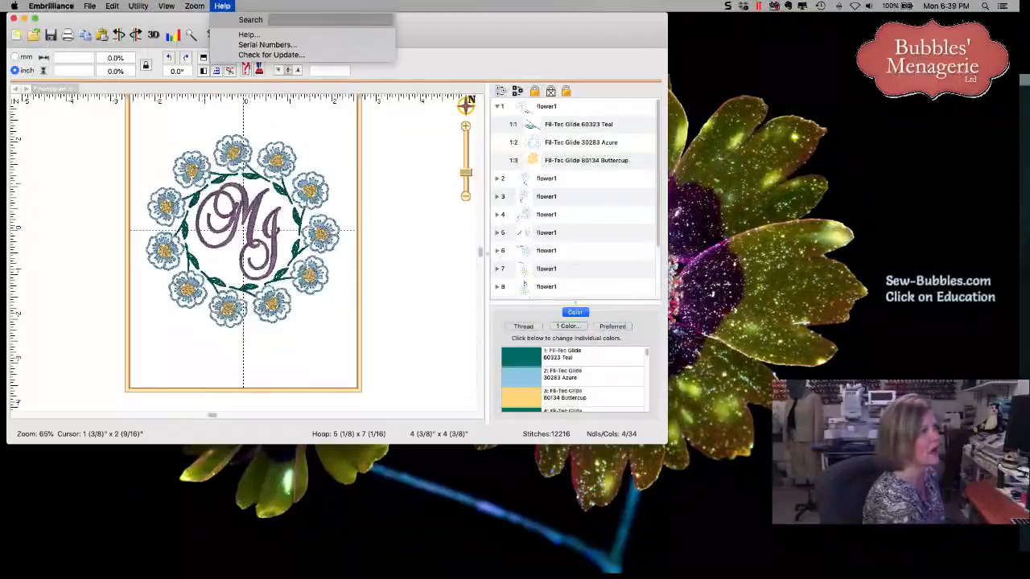
key("Escape")
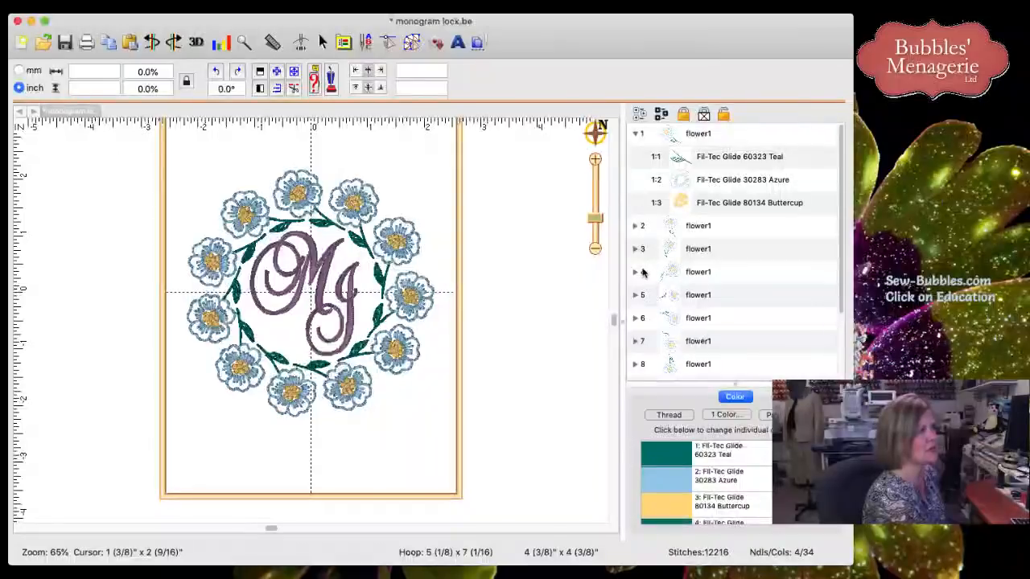
Insert flower 4 between the teal and azure layers of flower 3 in the object list, and select the whole design
left_click(642, 273)
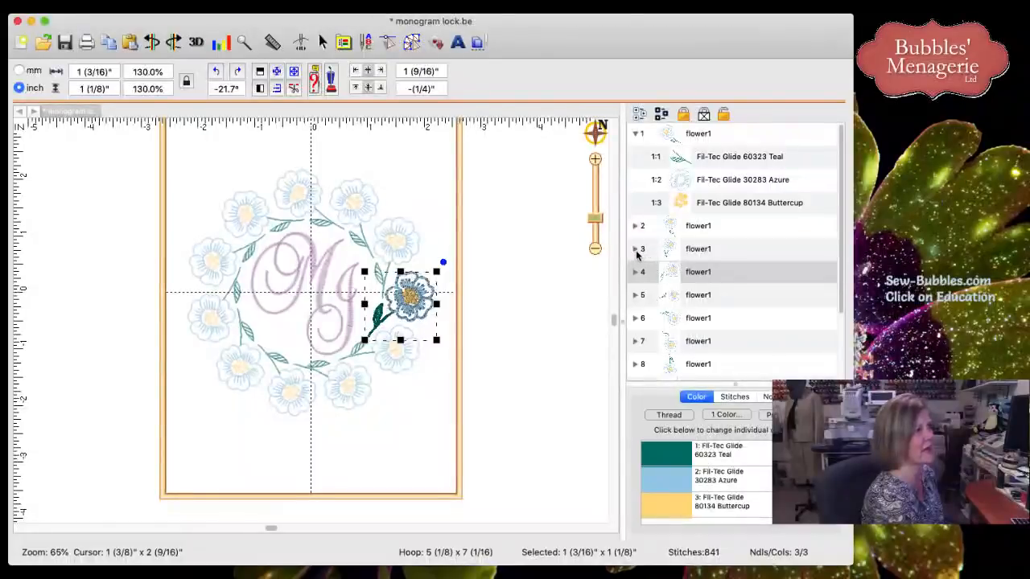
left_click(636, 249)
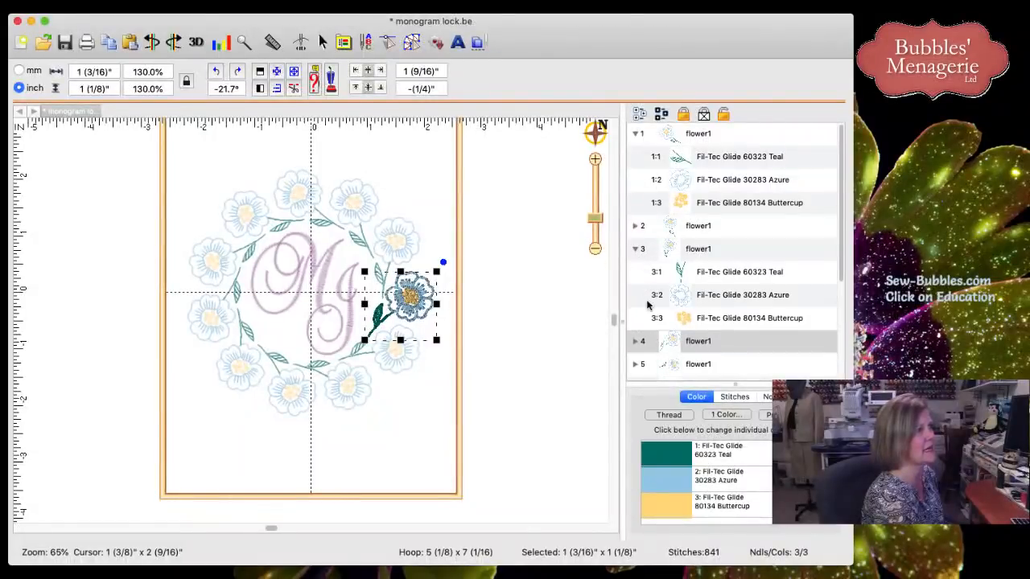
left_click(643, 345)
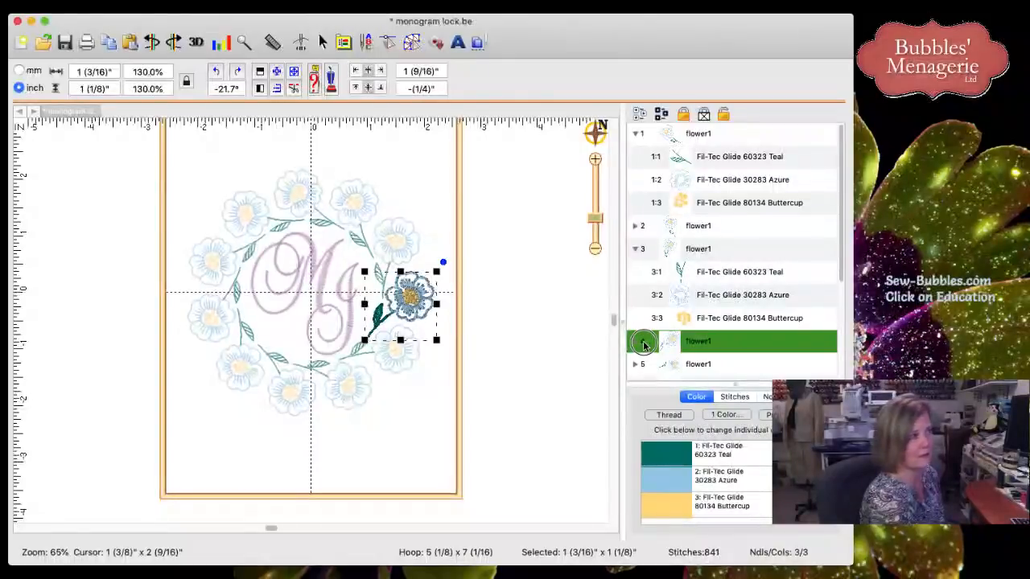
left_click_drag(643, 345, 698, 303)
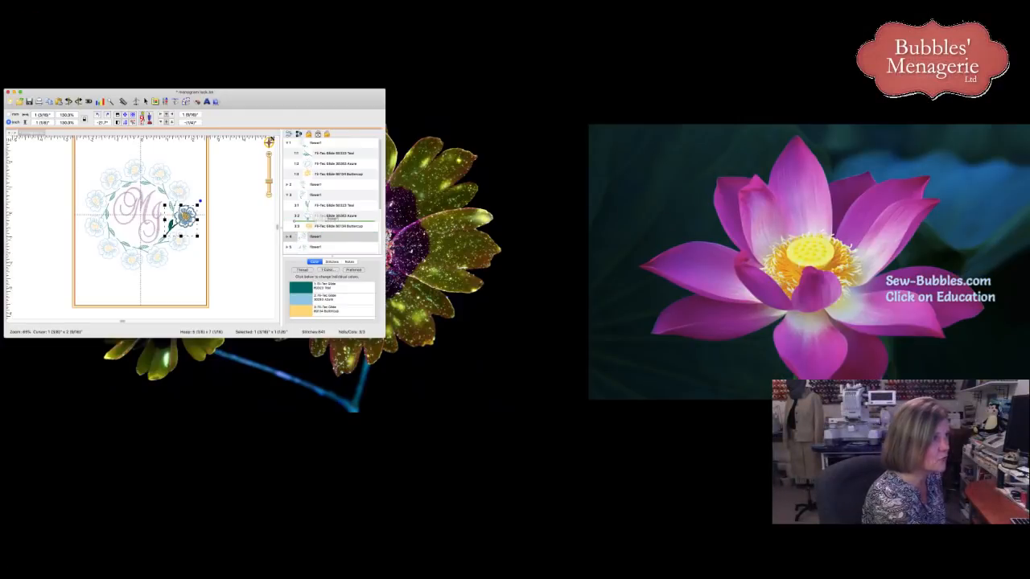
left_click_drag(319, 215, 320, 205)
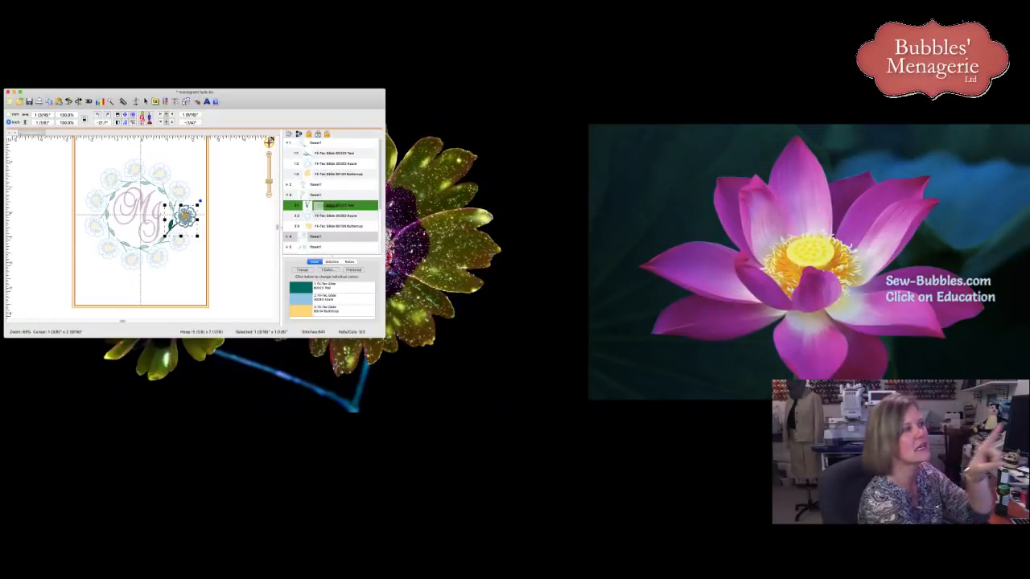
left_click_drag(330, 206, 298, 213)
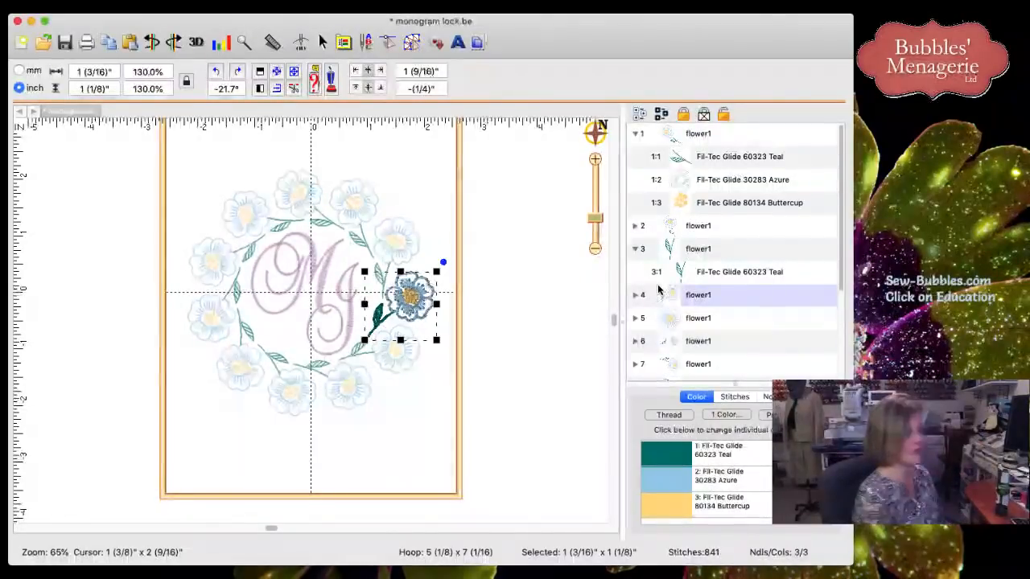
key("super+a")
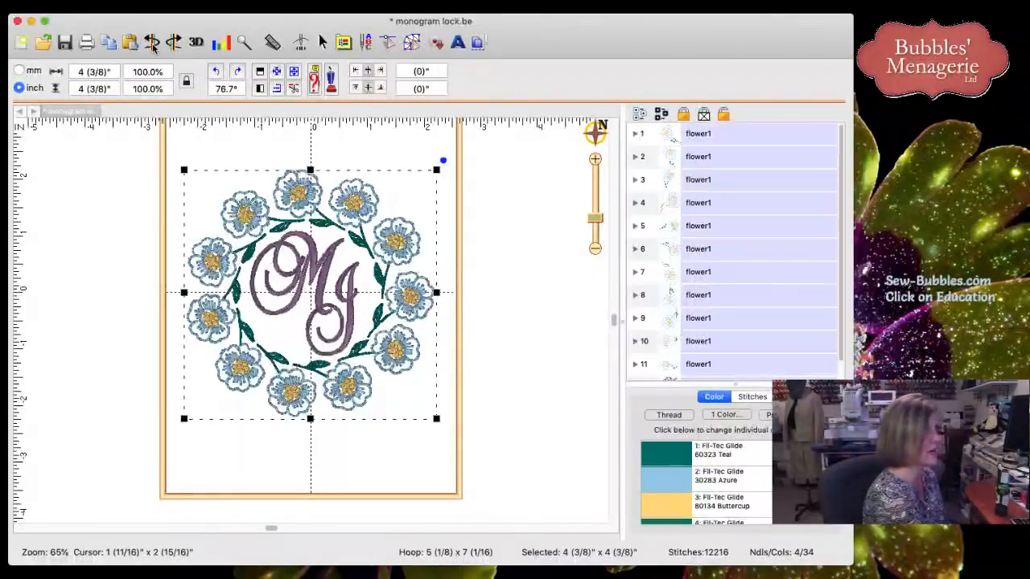